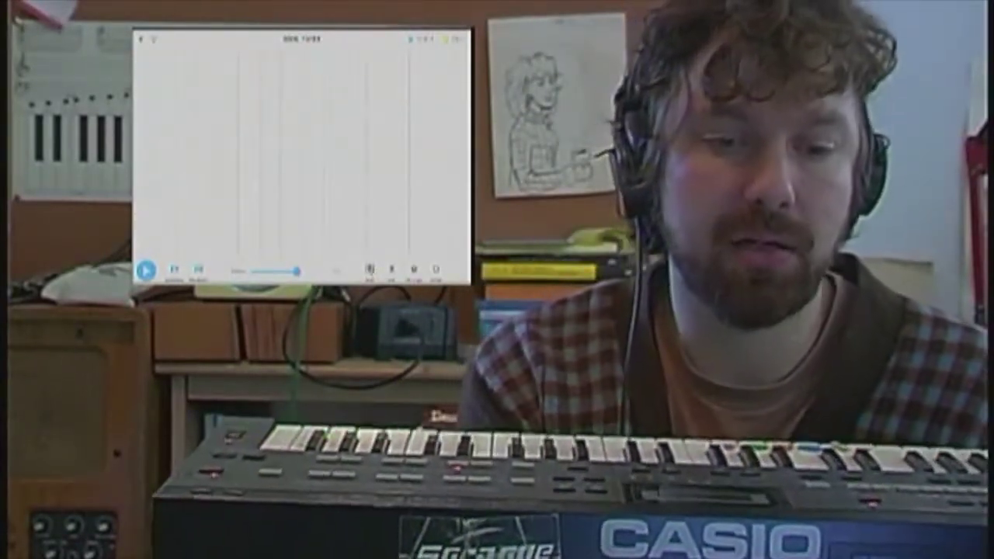
Enable MIDI keyboard input for the melody grid and play through the entered melody
left_click(370, 268)
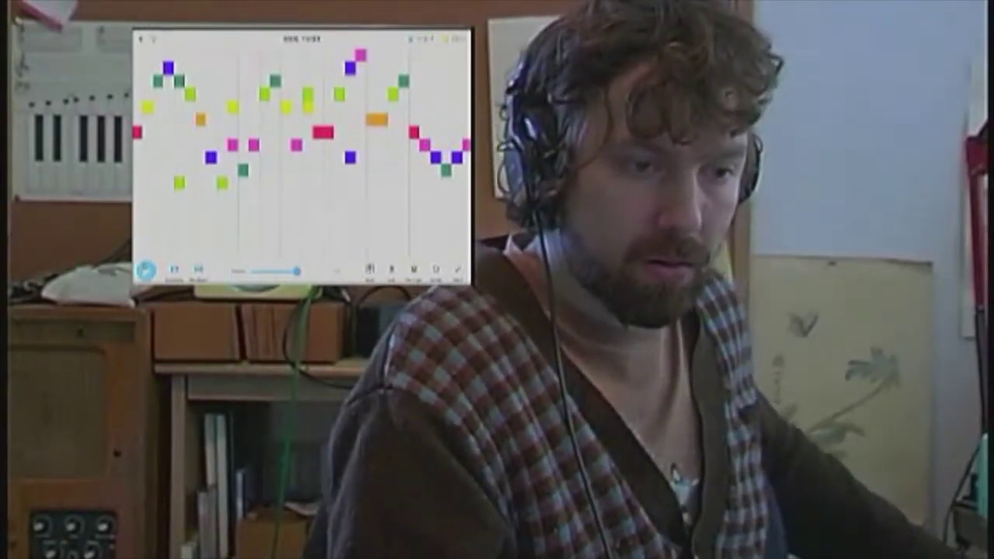
left_click(145, 269)
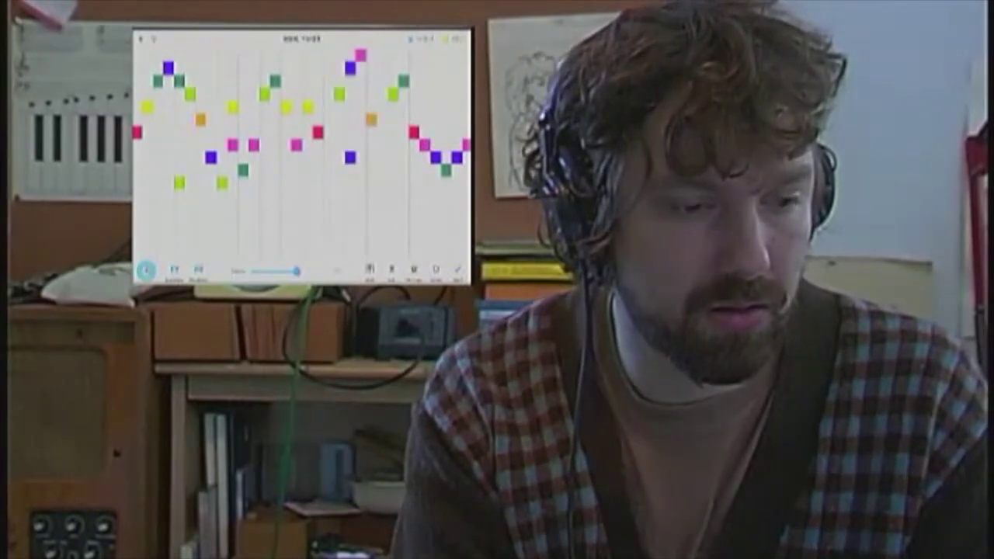
left_click(147, 271)
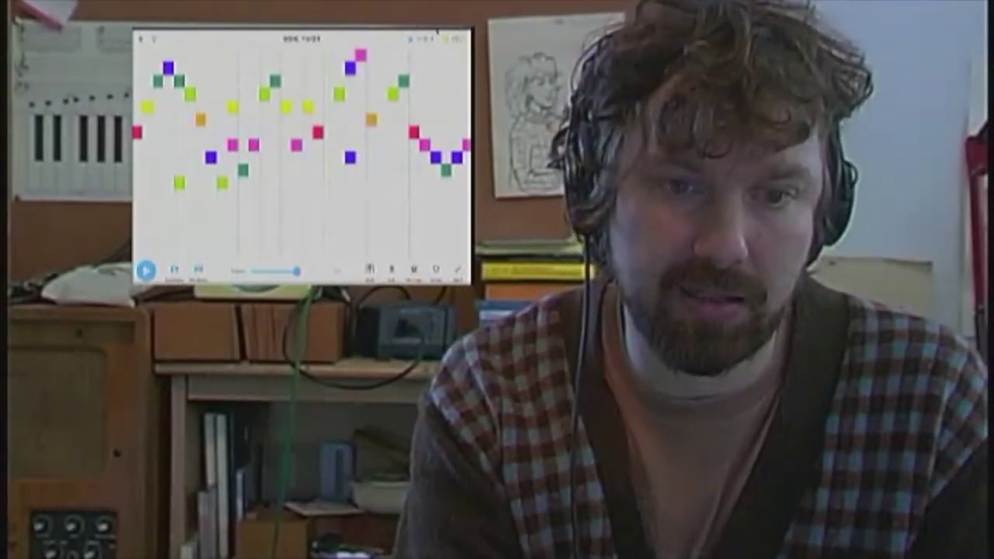
Restart with an empty grid and stack three-note chords at the start of bars 2, 3 and 4
mouse_move(435, 30)
left_click(411, 42)
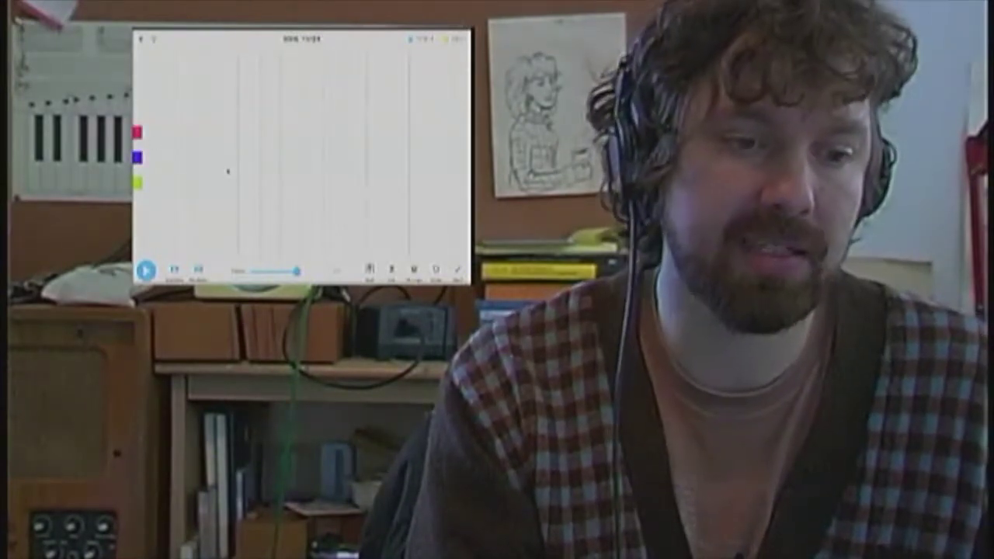
left_click(222, 210)
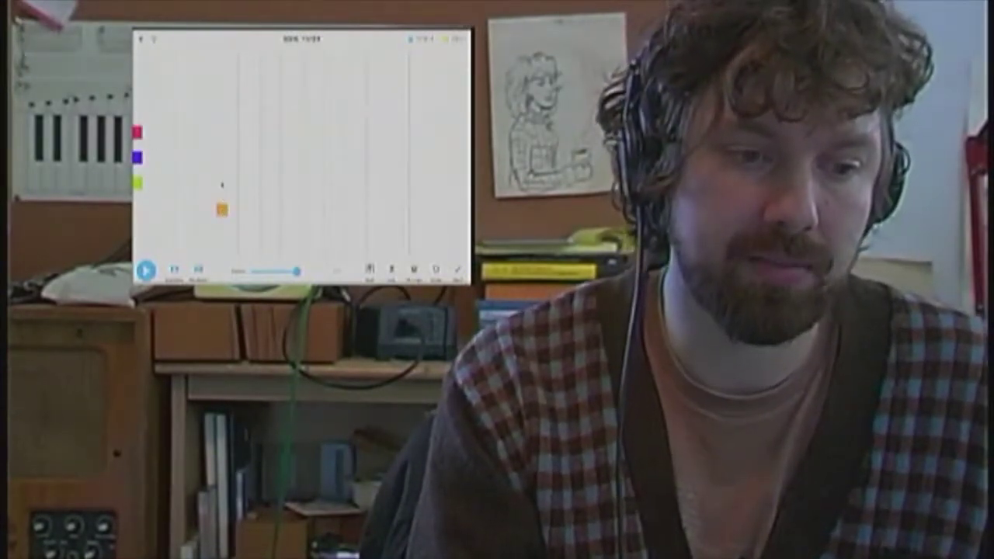
left_click(223, 159)
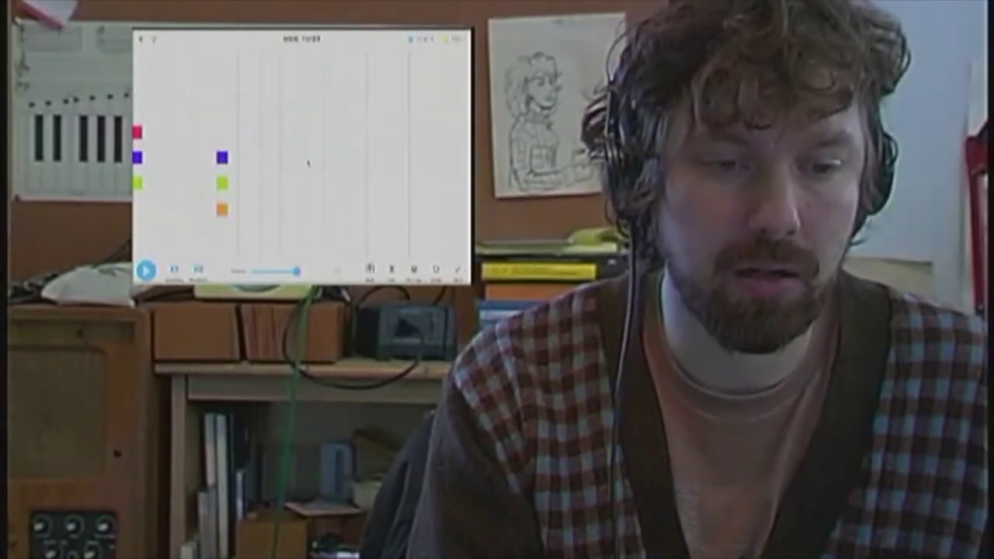
left_click(307, 158)
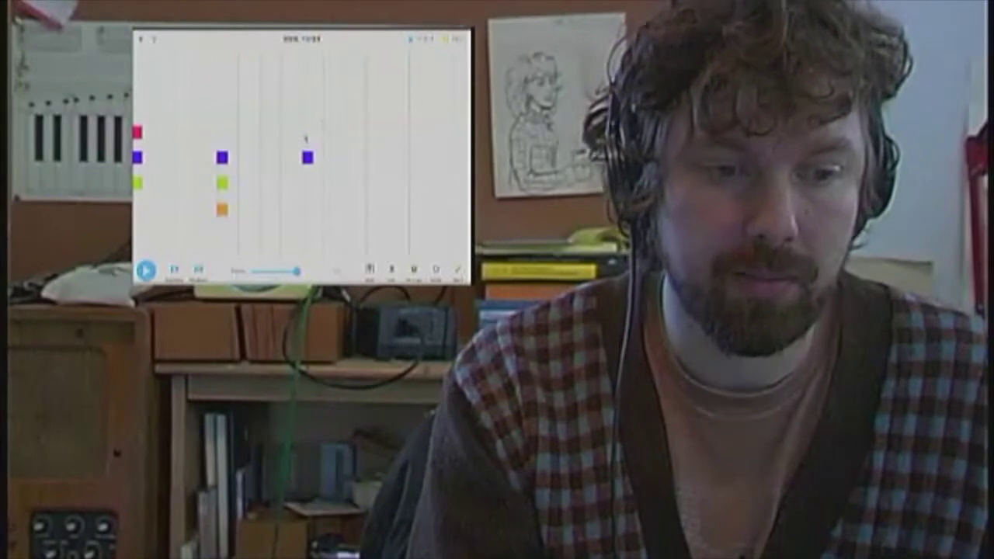
left_click(308, 133)
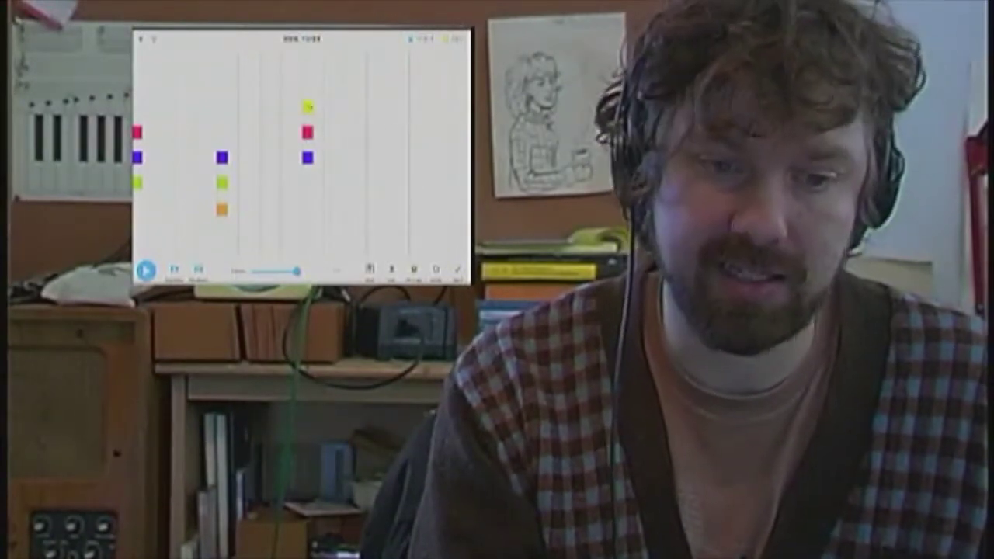
left_click(393, 171)
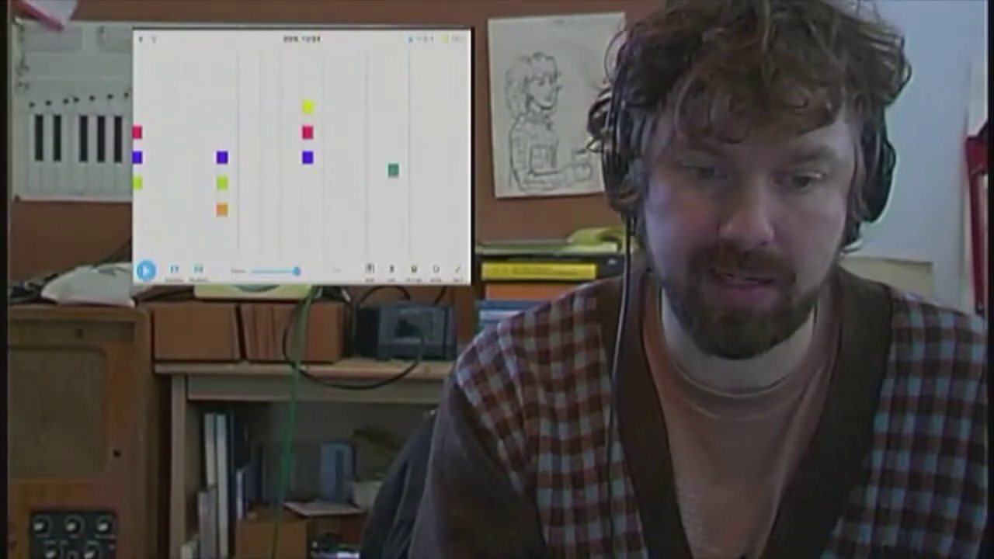
left_click(393, 121)
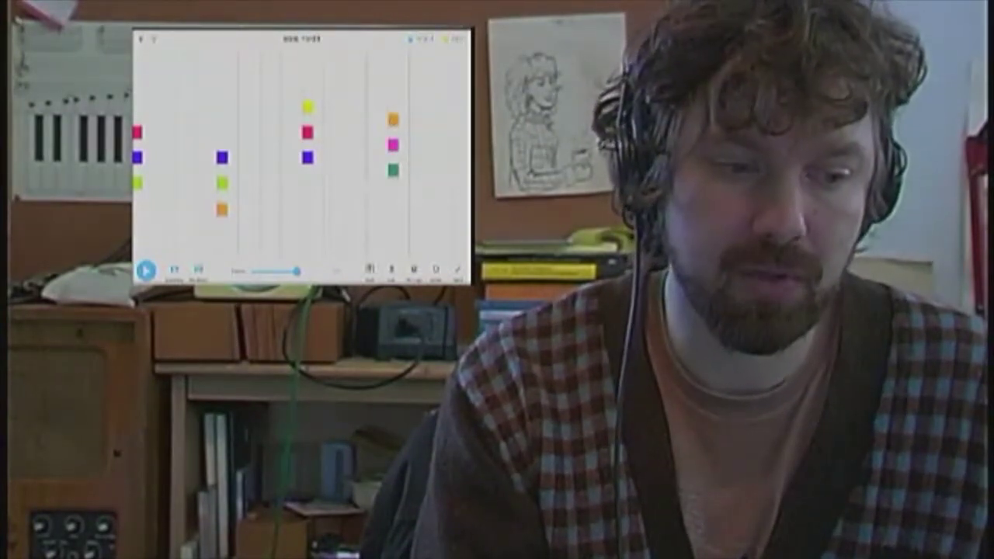
Play back the four-bar chord progression and stop it
left_click(146, 270)
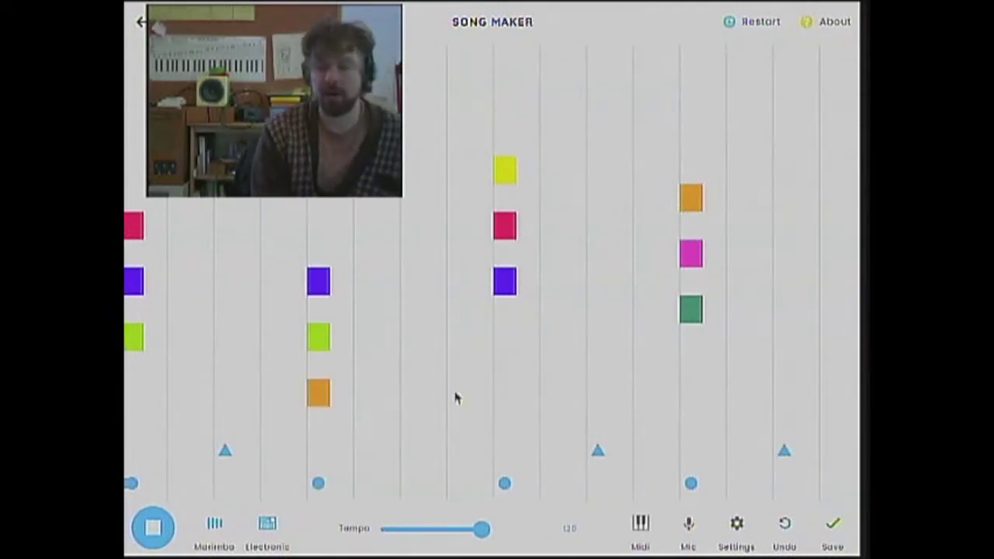
left_click(156, 525)
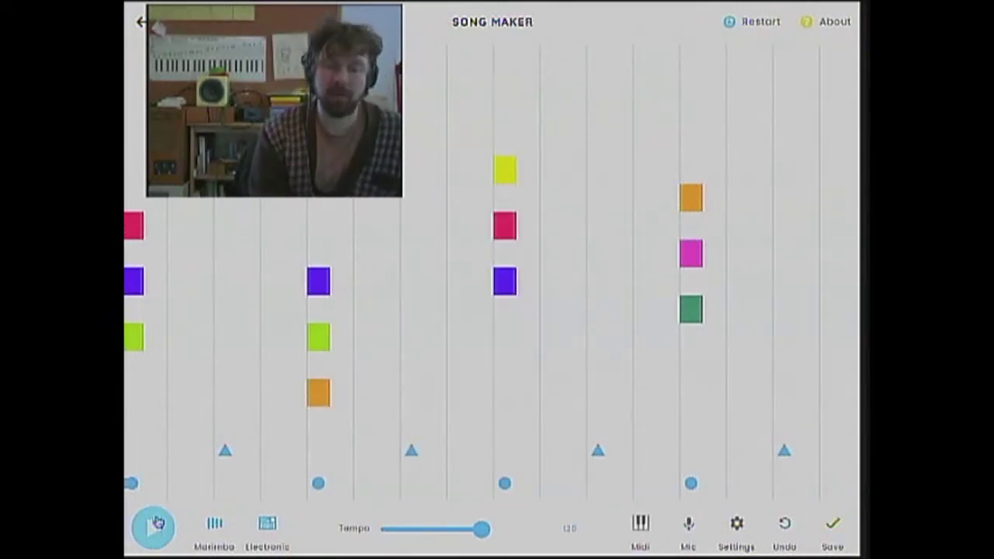
Arpeggiate the first bar's chord as green, purple, red, purple across its four beats, removing the stacked notes from beat 1
left_click(176, 290)
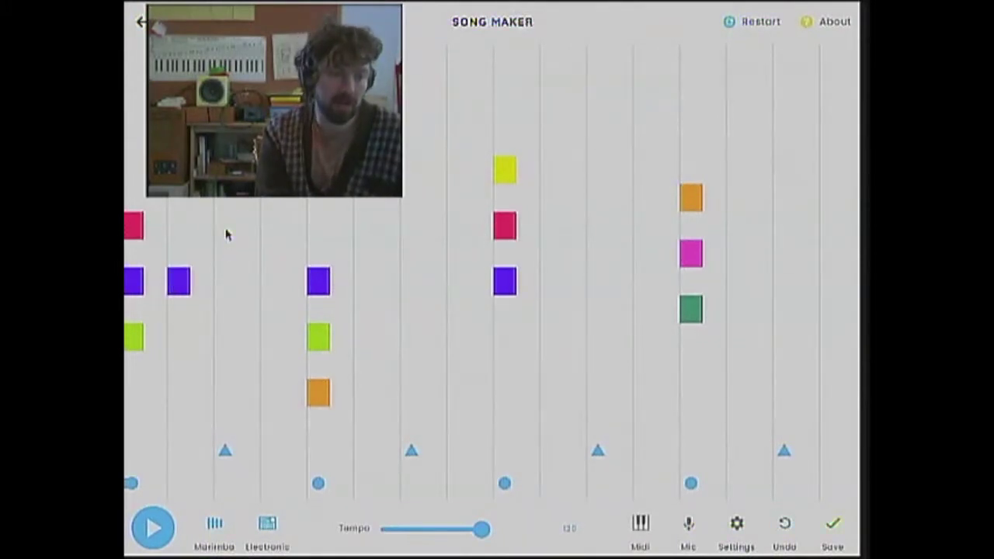
left_click(227, 229)
left_click(271, 285)
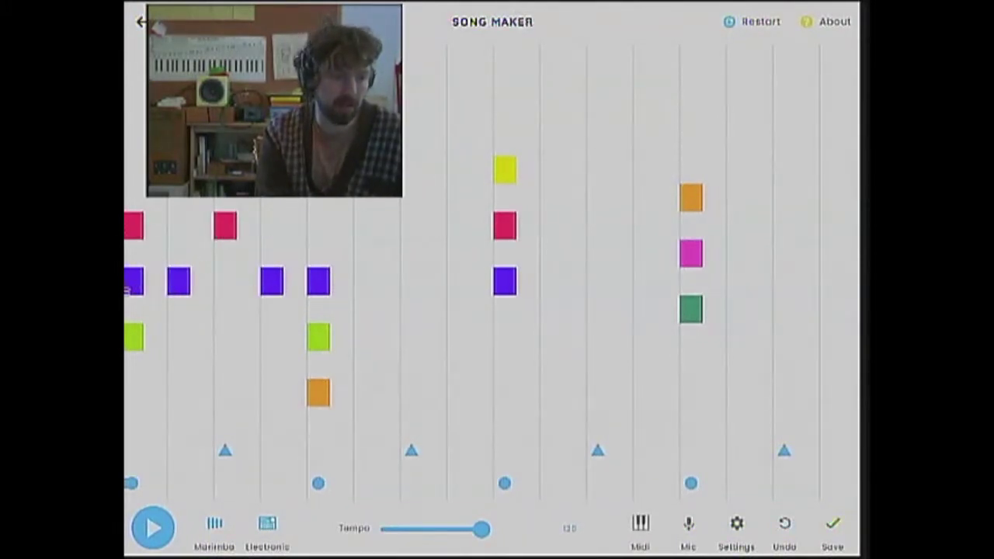
left_click(128, 289)
left_click(131, 224)
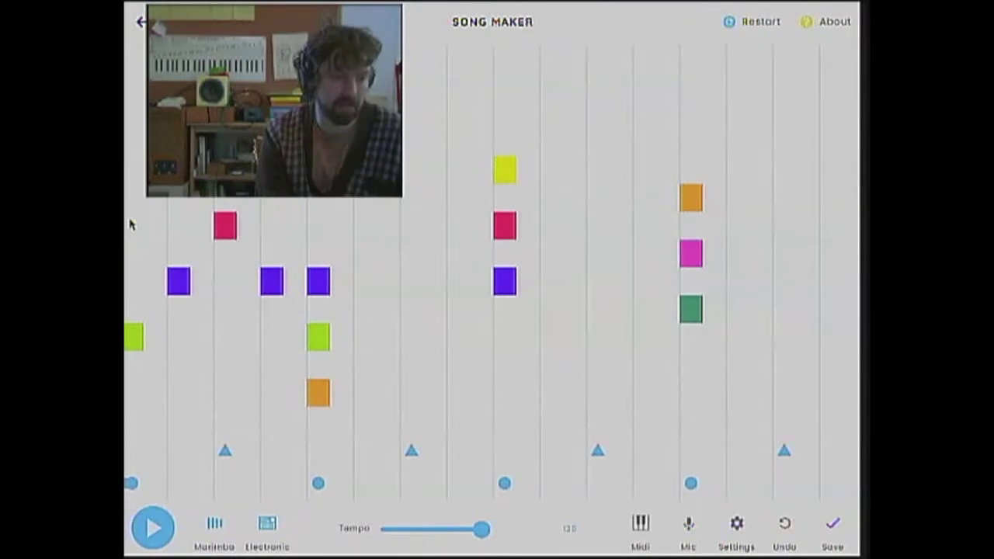
Spread the second bar's chord into orange, green, purple, green over four beats, leaving only orange on beat 1
left_click(319, 336)
left_click(364, 338)
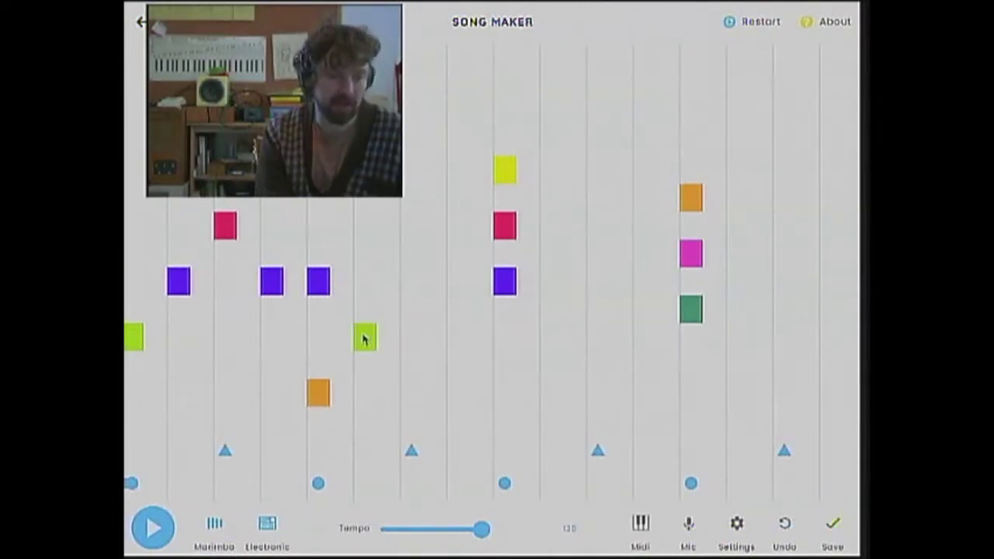
left_click(411, 287)
left_click(458, 336)
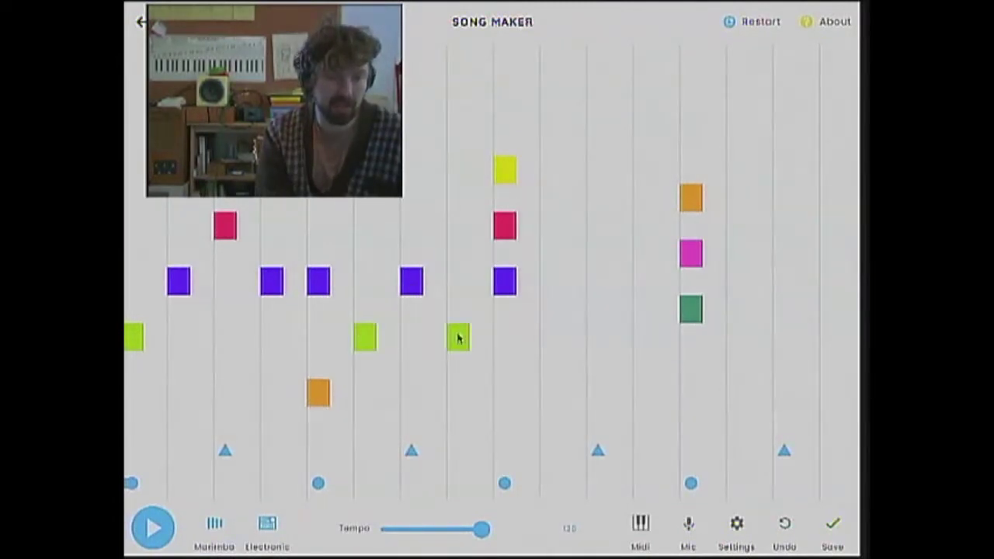
left_click(321, 279)
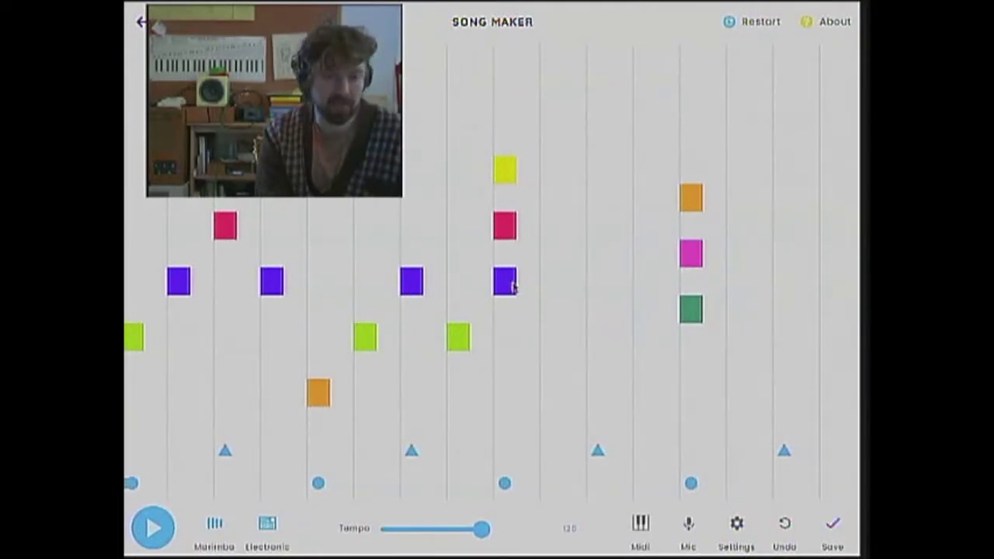
Break up the third bar's chord into single notes of purple, red, yellow, red, one per beat
left_click(511, 221)
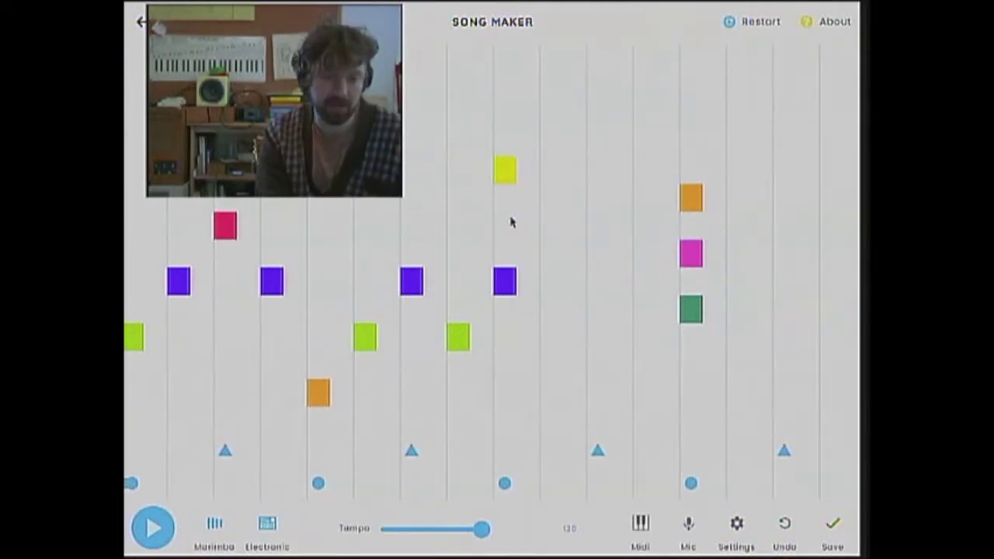
left_click(555, 227)
left_click(501, 167)
left_click(597, 168)
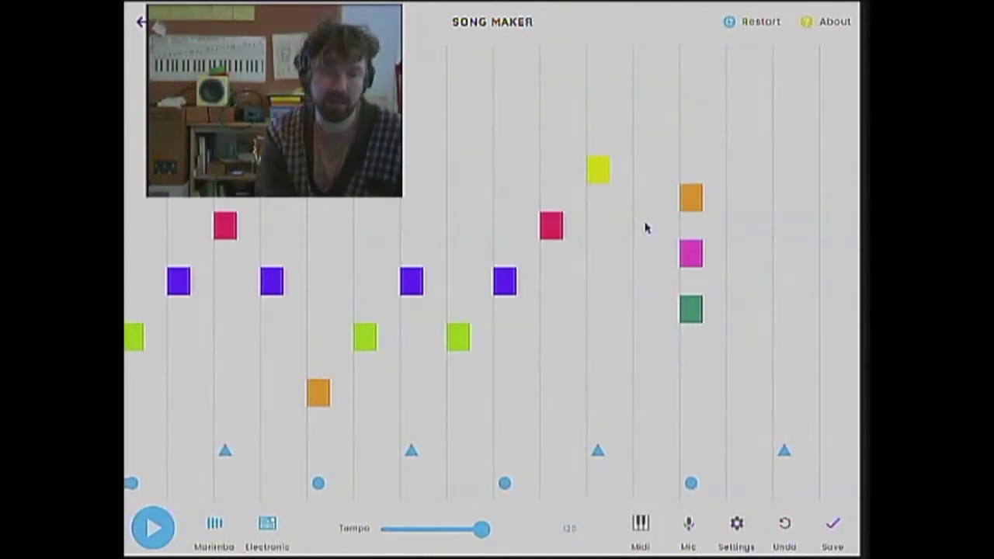
left_click(645, 226)
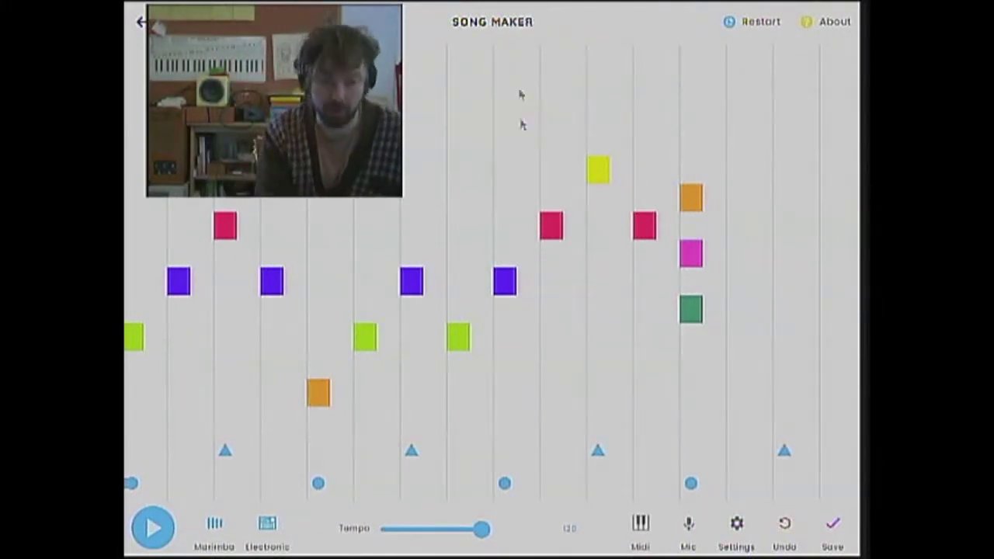
Arpeggiate the fourth bar's chord as dark green, pink, orange, pink, removing the pink and orange notes from beat 1
left_click(693, 257)
left_click(693, 257)
left_click(693, 257)
left_click(738, 260)
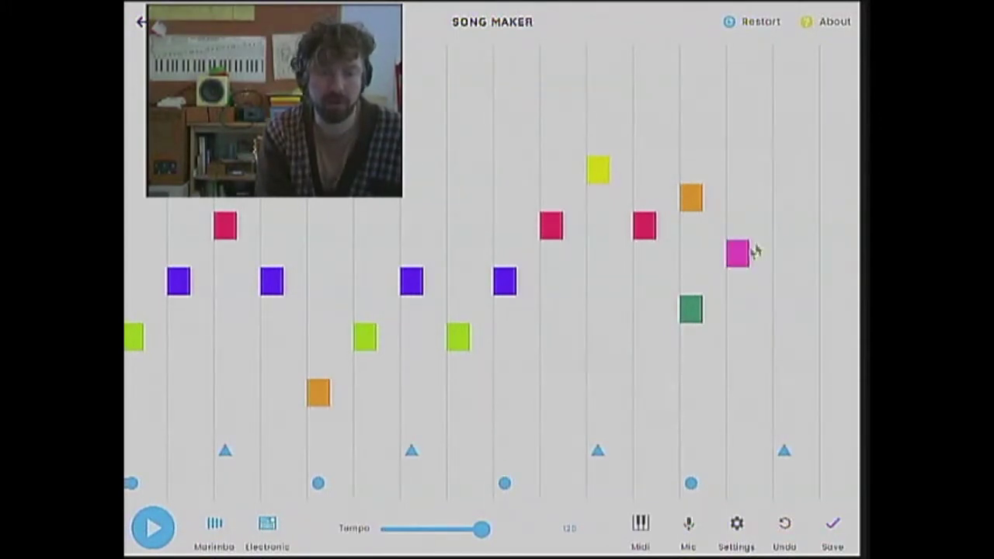
left_click(786, 207)
left_click(830, 263)
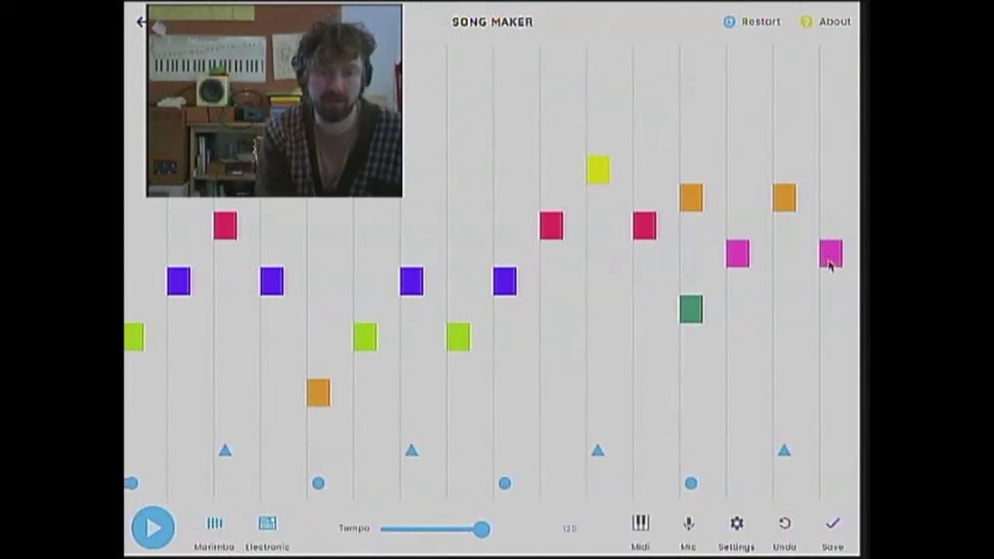
left_click(691, 200)
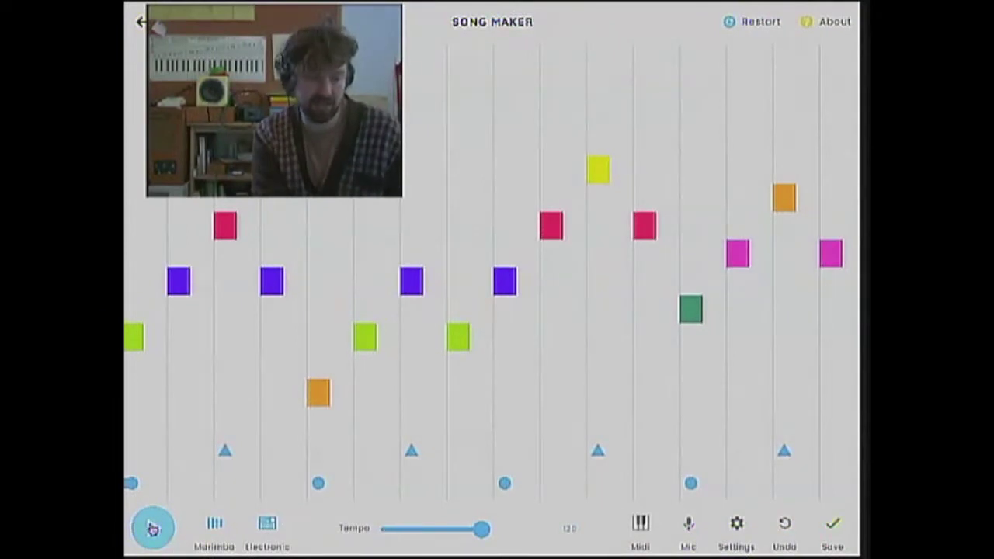
Play back the arpeggiated four-bar pattern with its drum beat and stop it
left_click(153, 529)
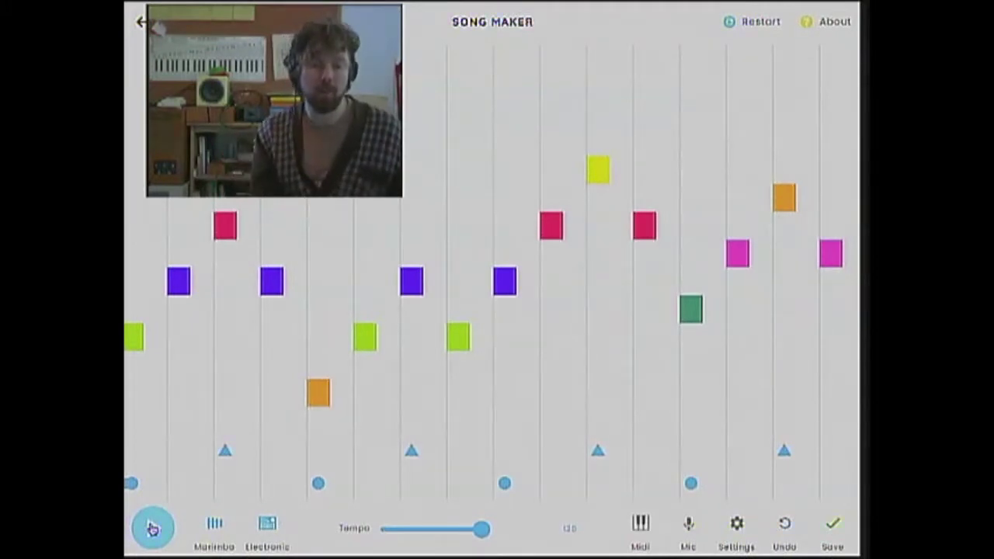
left_click(152, 529)
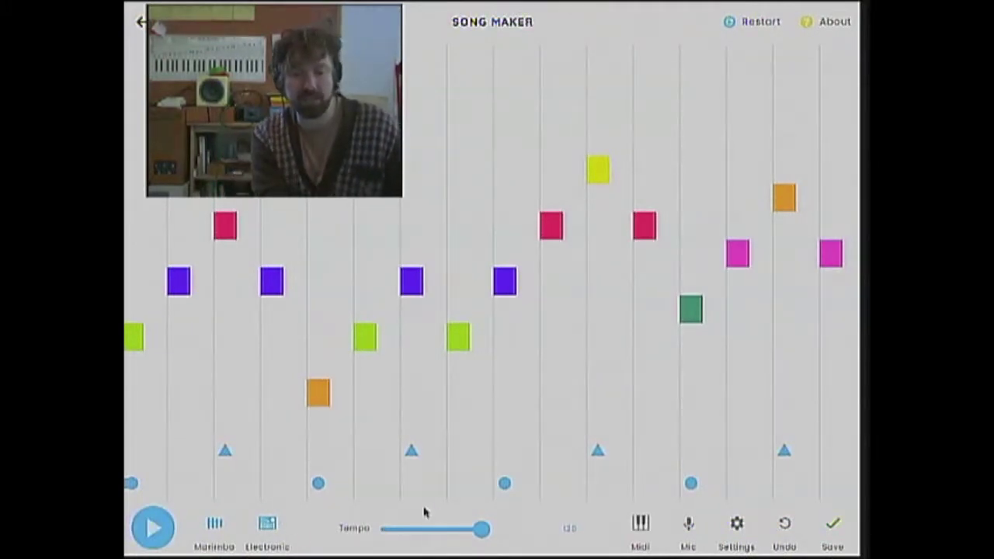
Save the song, expand its embed code and download the song as a MIDI file
left_click(833, 525)
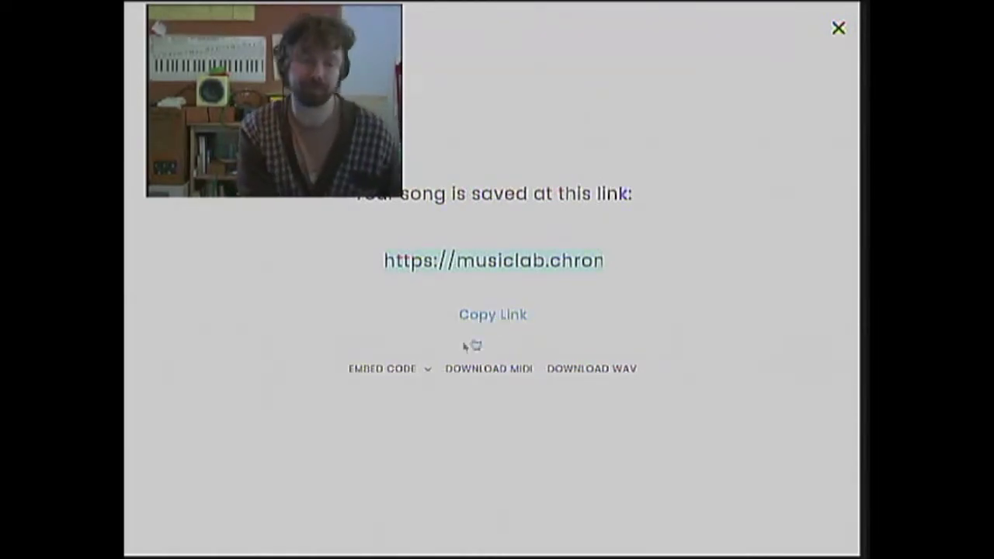
left_click(427, 370)
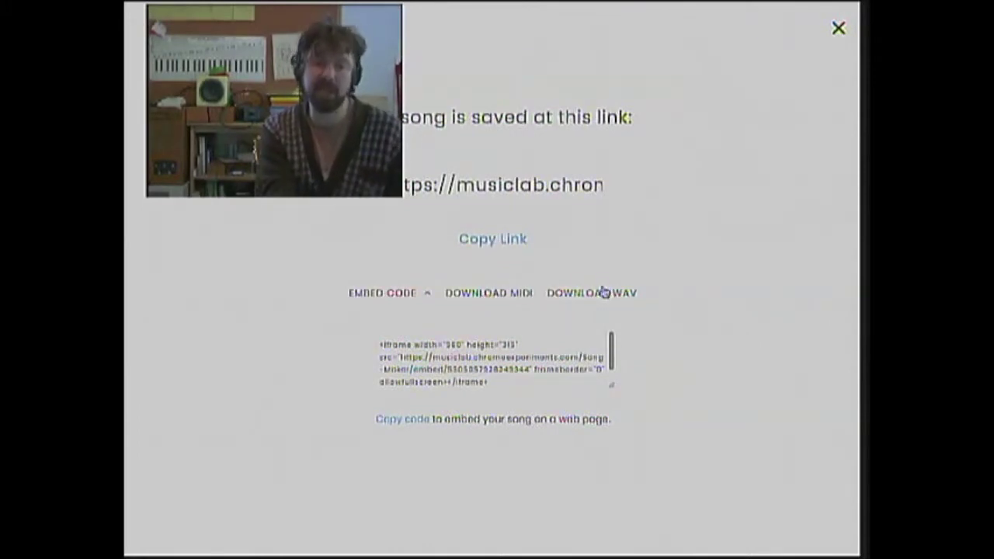
left_click(515, 295)
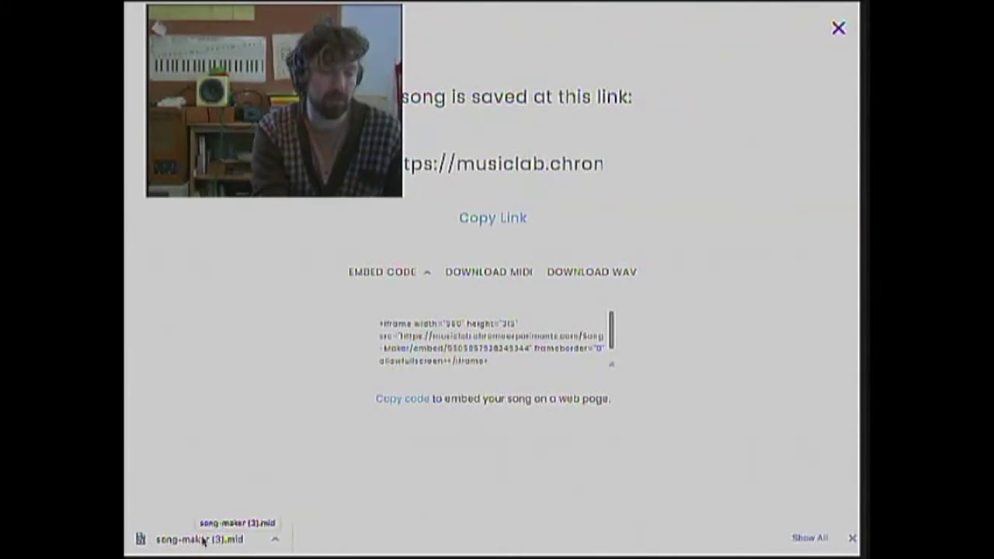
Open song-maker (3).mid in Logic Pro and delete the empty tracks, keeping only Xylophone and STANDARD Drum
left_click(202, 540)
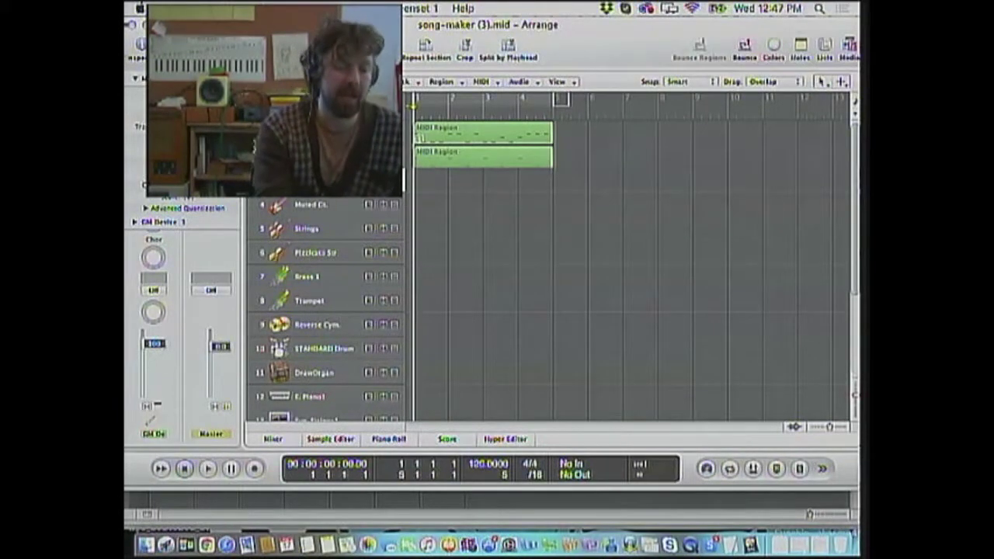
scroll(332, 355, "down", 6)
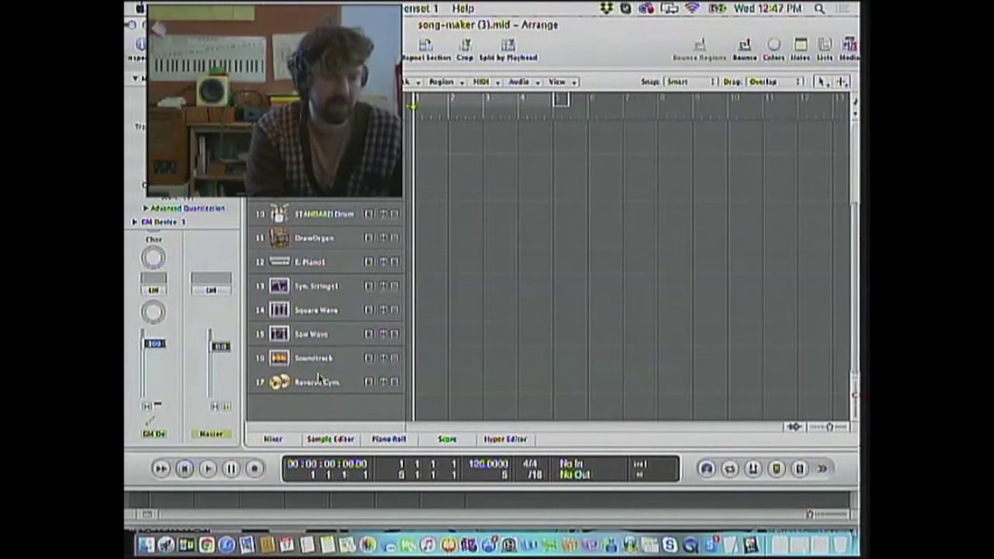
left_click(319, 380)
key("super+BackSpace")
key("super+BackSpace")
key("super+BackSpace")
key("super+BackSpace")
key("super+BackSpace")
key("super+BackSpace")
key("super+BackSpace")
key("super+BackSpace")
key("super+BackSpace")
key("super+BackSpace")
key("super+BackSpace")
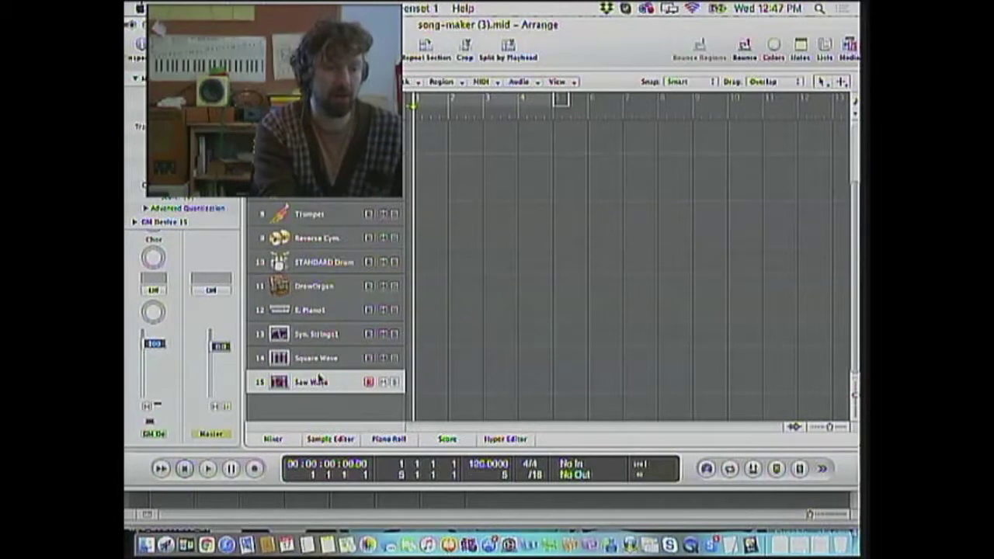
key("super+BackSpace")
key("super+BackSpace")
key("super+BackSpace")
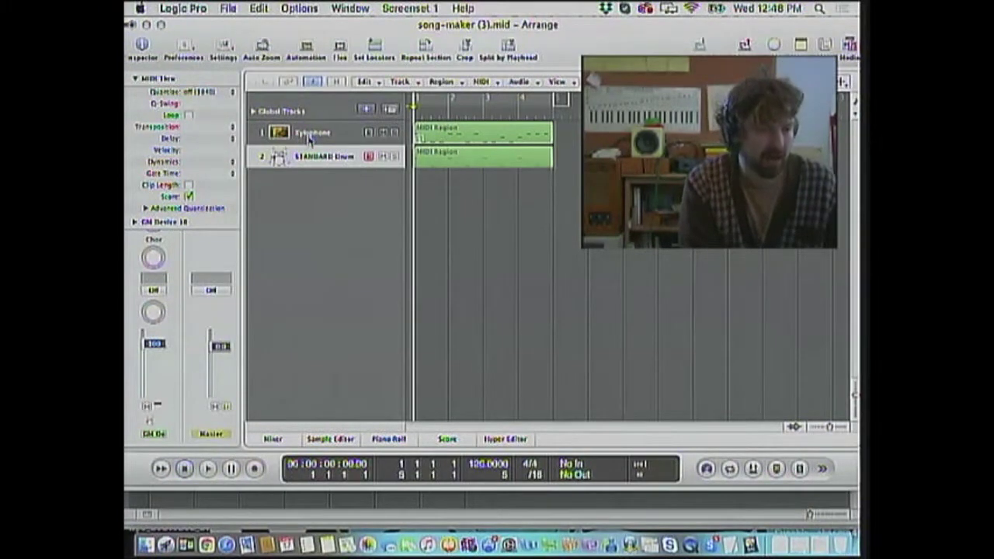
Add one software instrument track and move the Xylophone track's MIDI region onto it
left_click(400, 83)
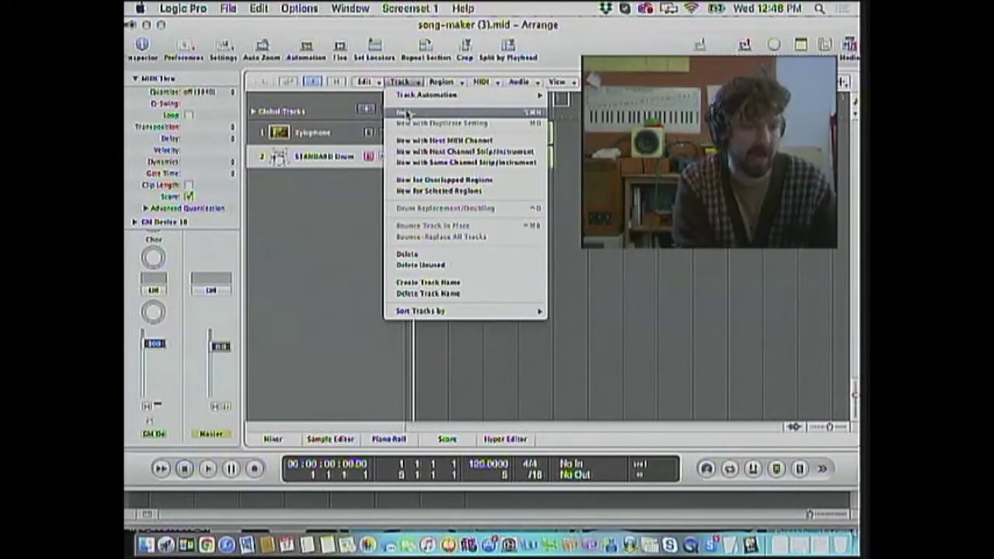
left_click(407, 116)
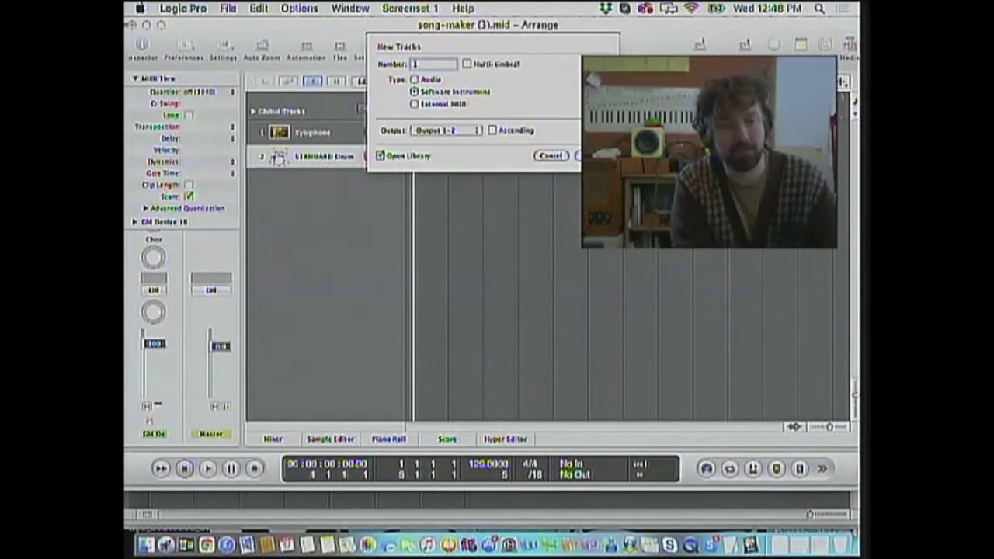
left_click(598, 155)
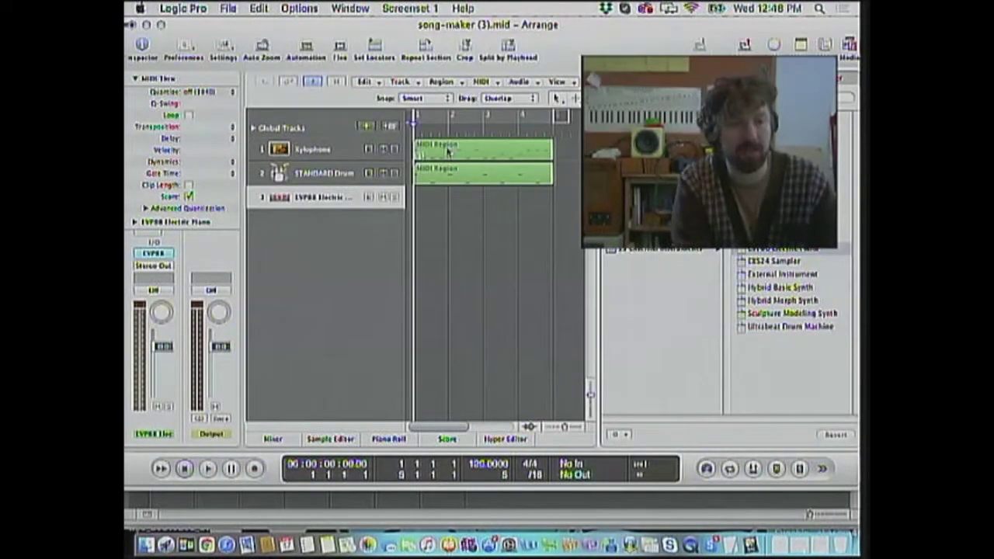
left_click_drag(448, 149, 448, 193)
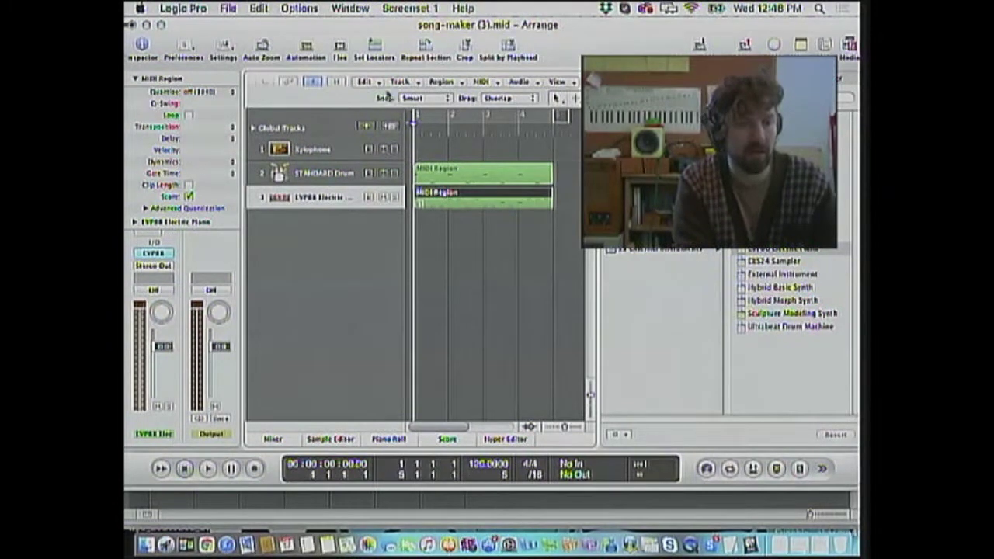
Add another electric piano track with duplicate settings and move the drum MIDI region onto it
left_click(398, 82)
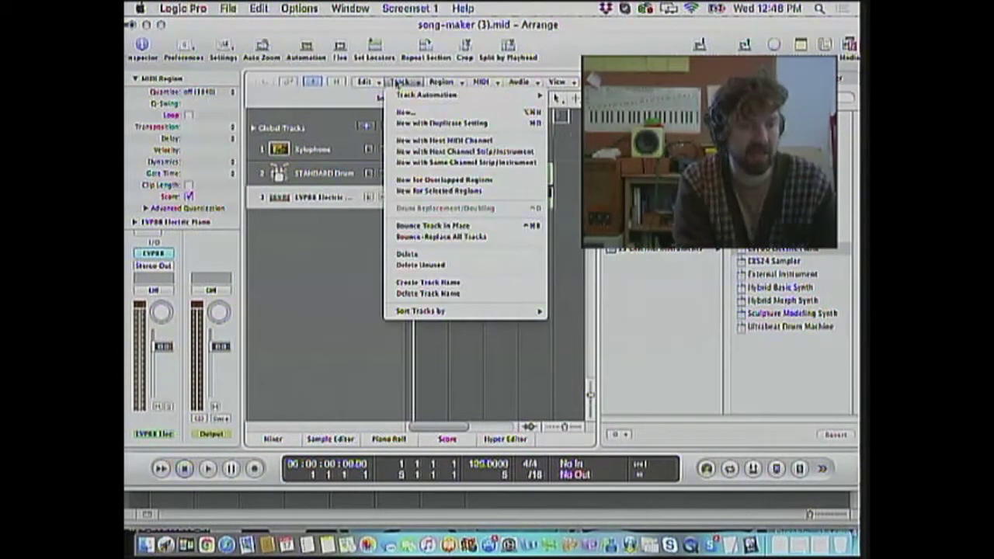
left_click(416, 123)
left_click_drag(455, 172, 455, 232)
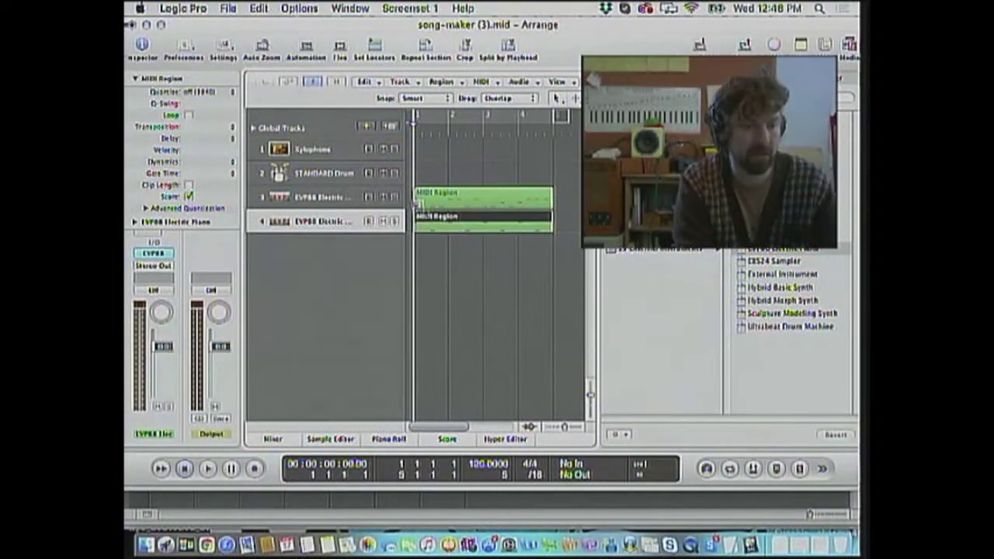
Delete the emptied STANDARD Drum and Xylophone tracks
left_click(311, 175)
key("Delete")
left_click(310, 149)
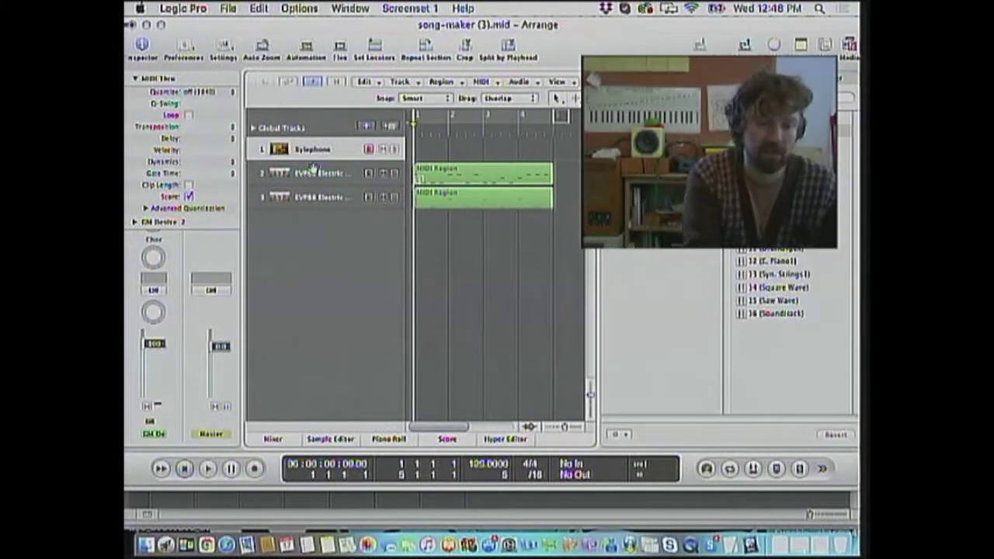
key("Delete")
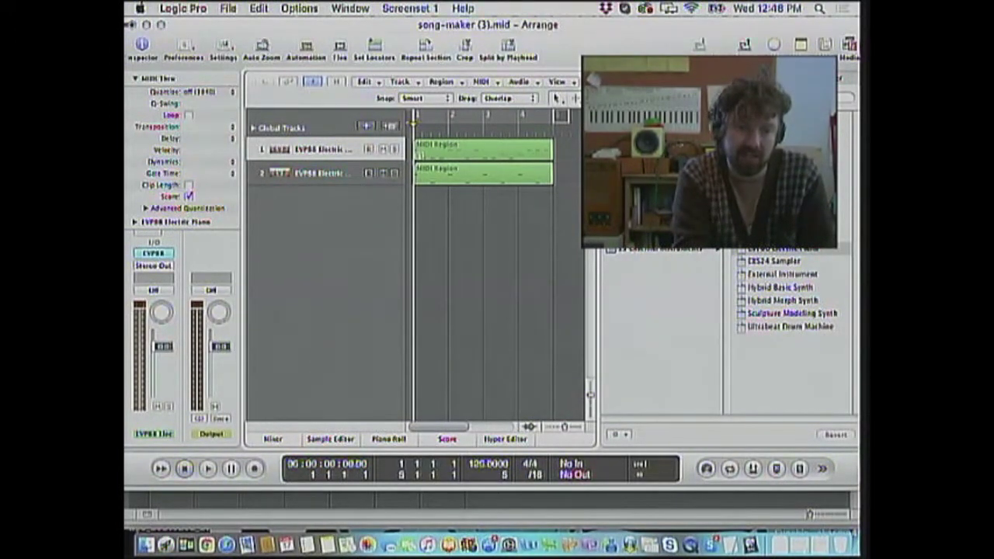
Load the Wide Marimba instrument on the melody track and the Seventies Kit on the drum track
left_click(661, 157)
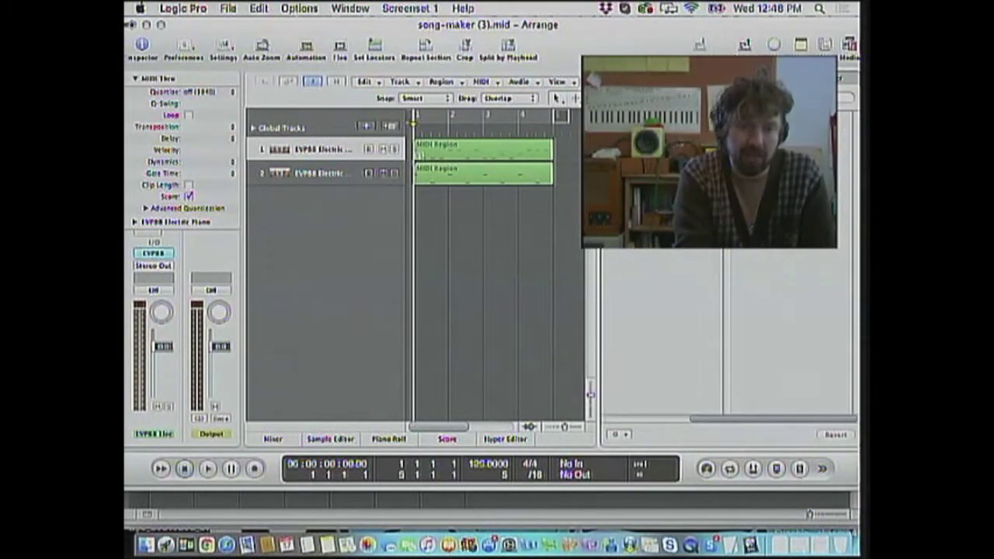
left_click(306, 176)
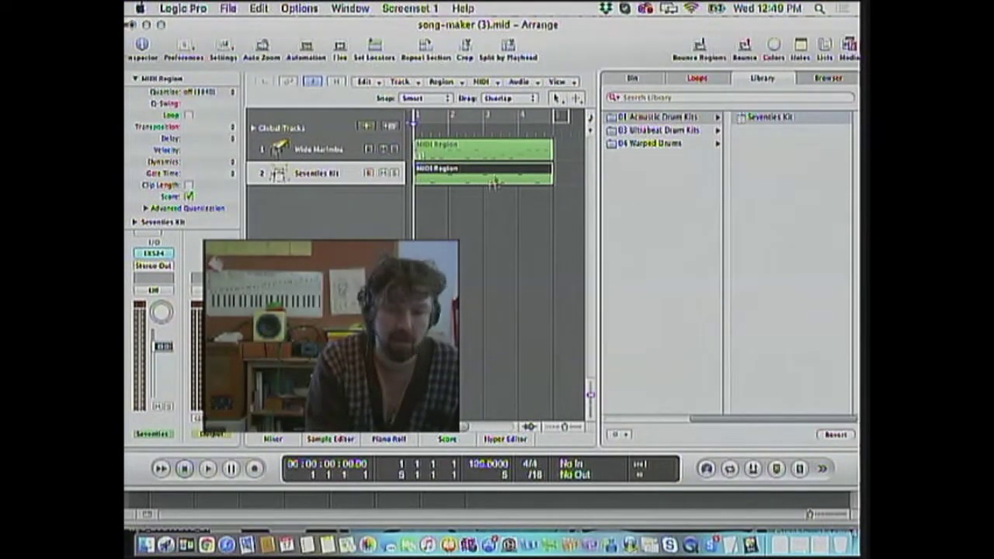
Turn on cycling over the four bars, play back the marimba and drum pattern and stop it
left_click(462, 118)
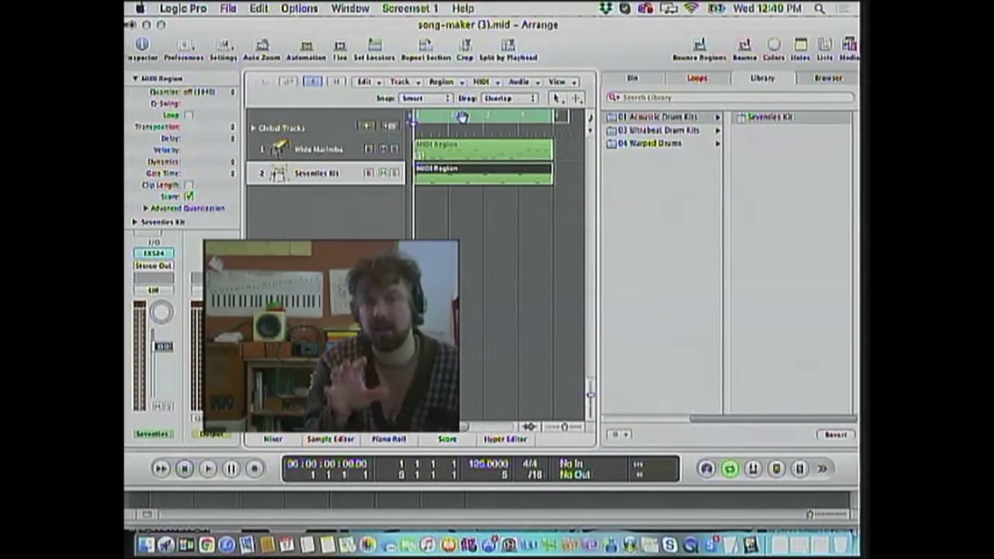
key("space")
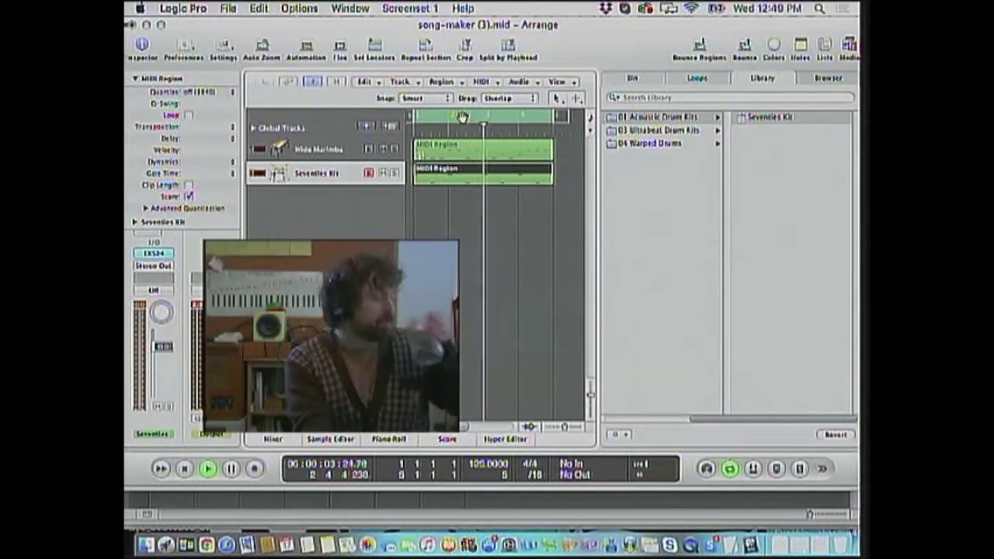
key("space")
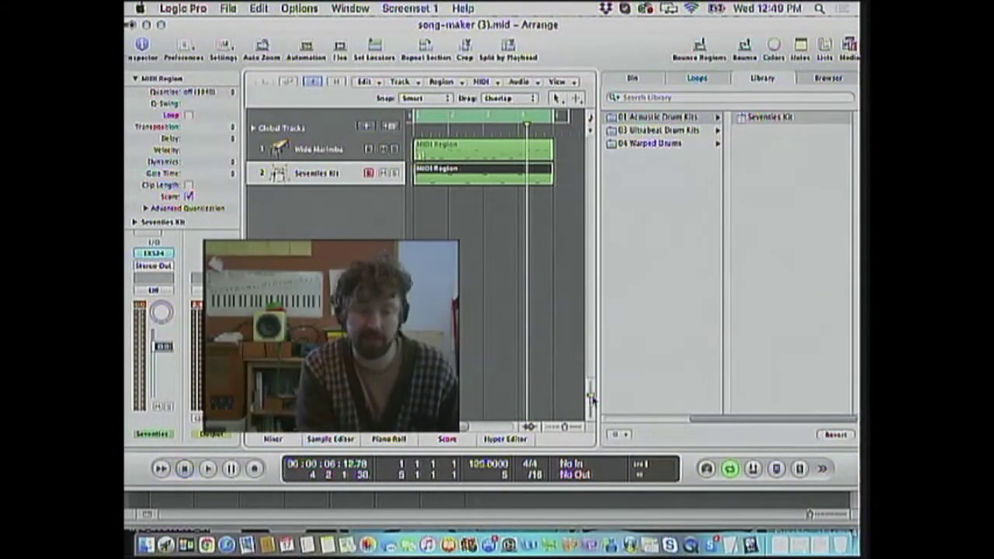
Enlarge the tracks, copy the marimba region and add a second Wide Marimba track with duplicate settings
left_click_drag(591, 396, 590, 414)
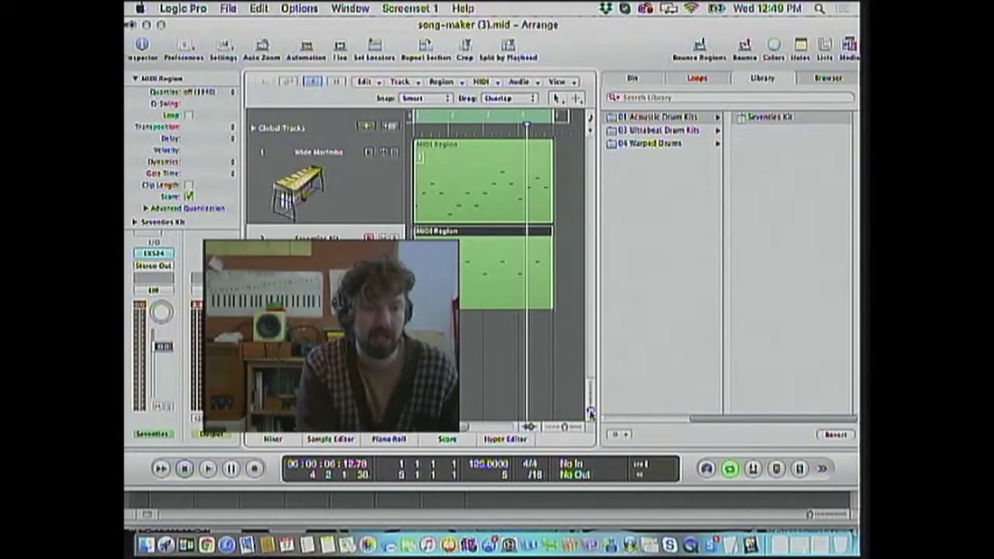
left_click(459, 150)
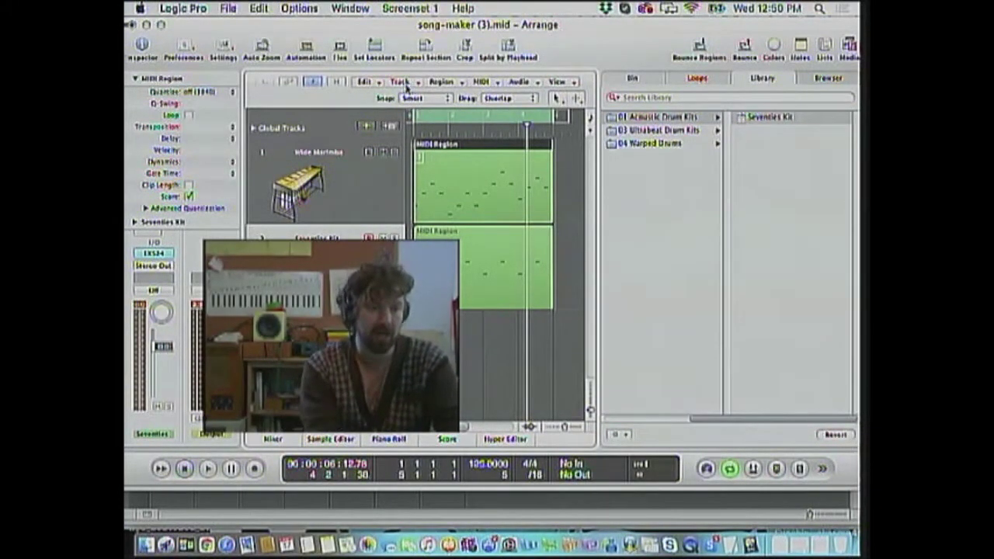
left_click(368, 129)
left_click(340, 222)
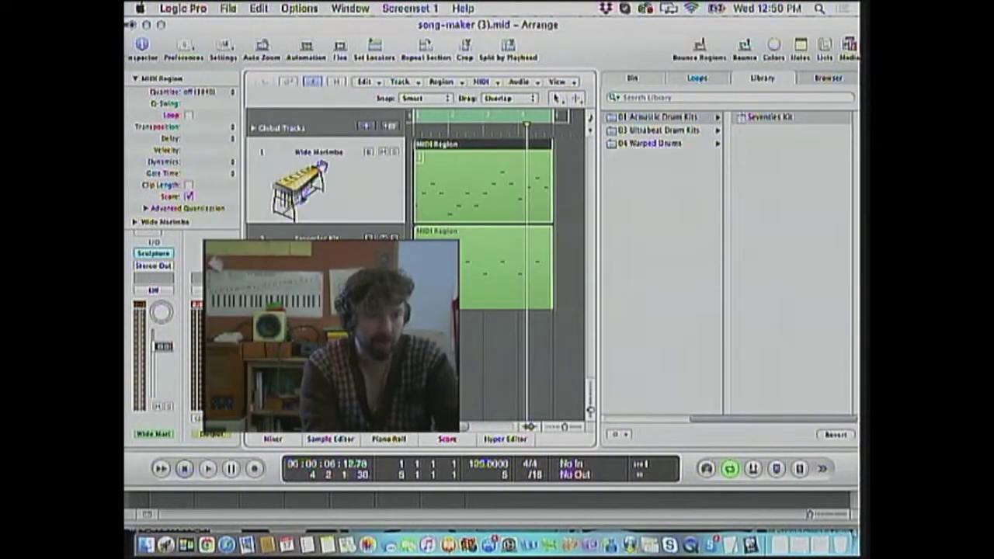
left_click(400, 82)
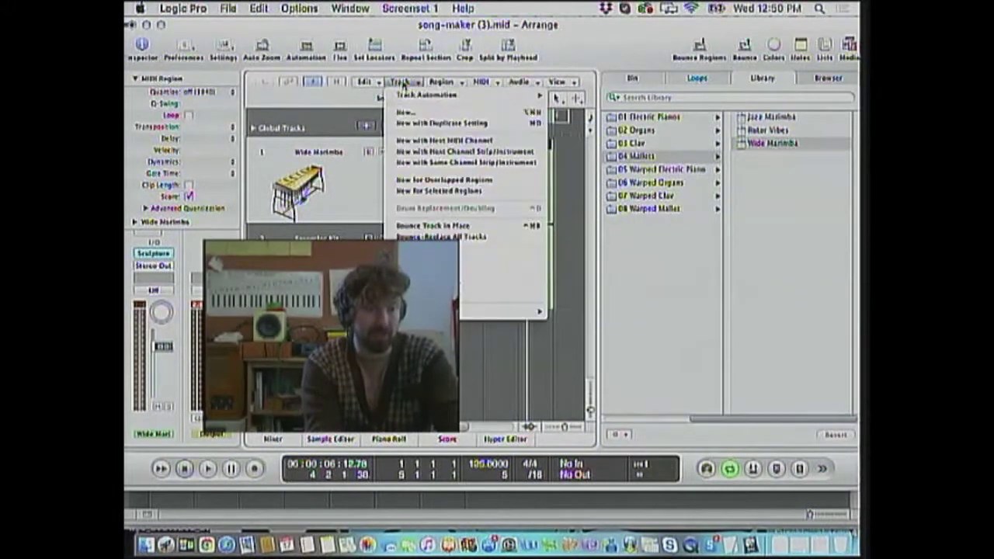
left_click(433, 124)
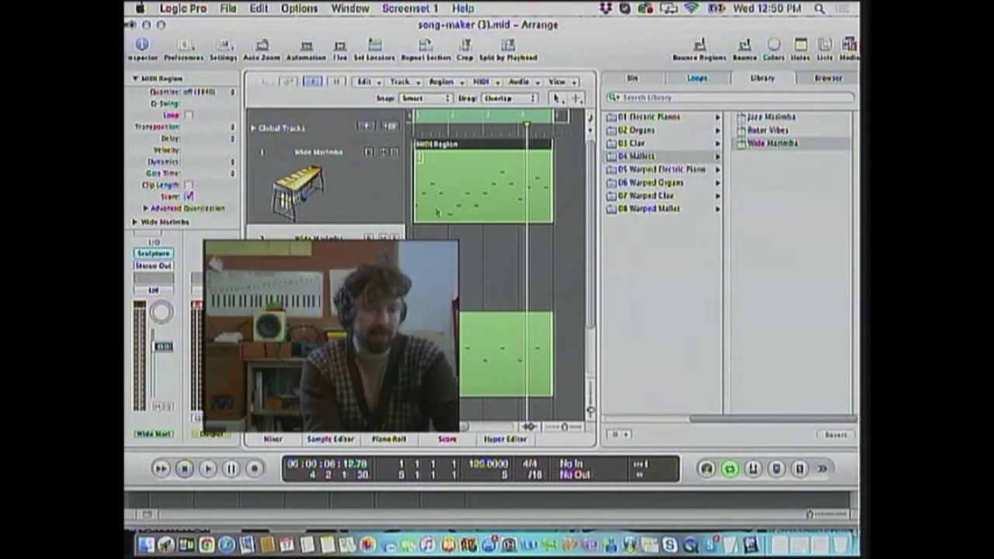
Paste the marimba region onto the duplicate track and move it back to bar 1
left_click(350, 264)
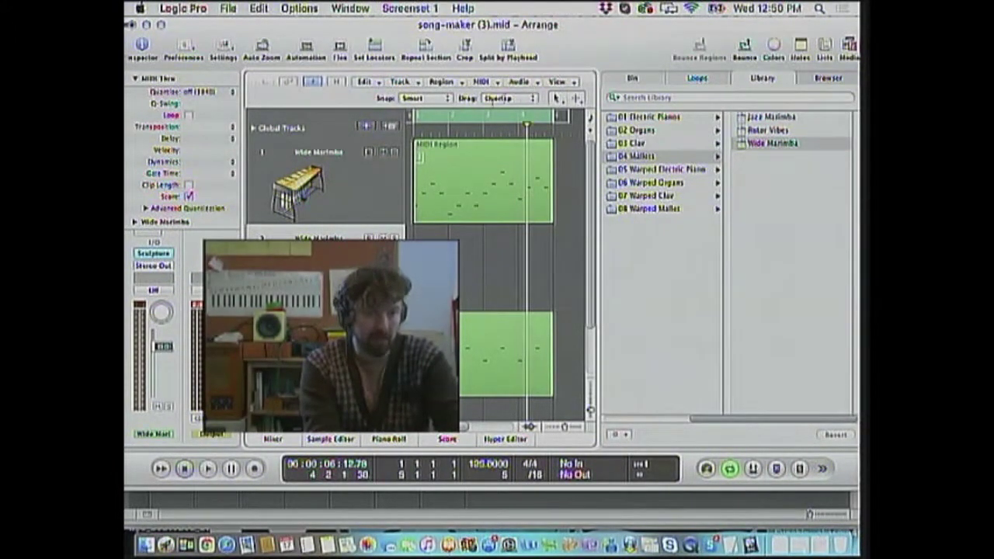
key("super+v")
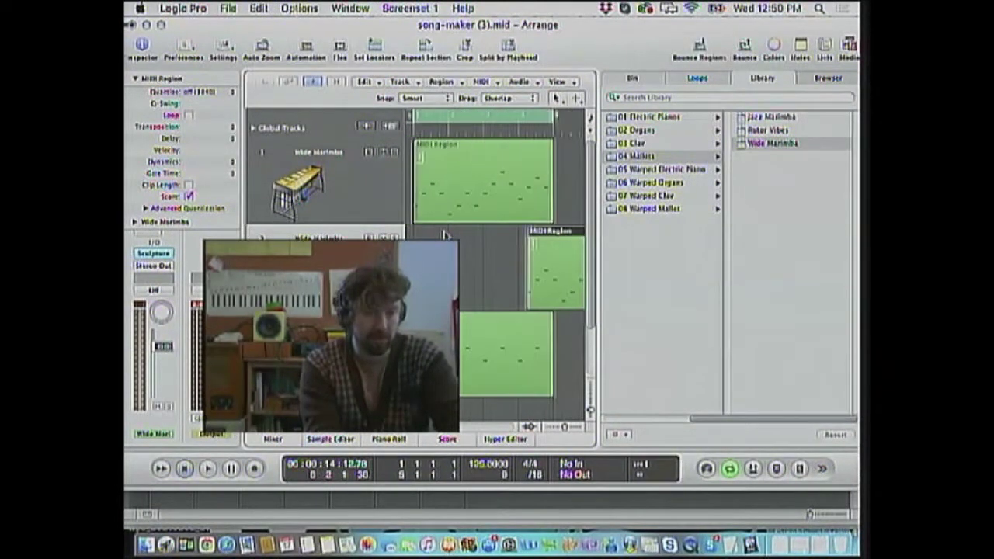
left_click_drag(554, 233, 440, 233)
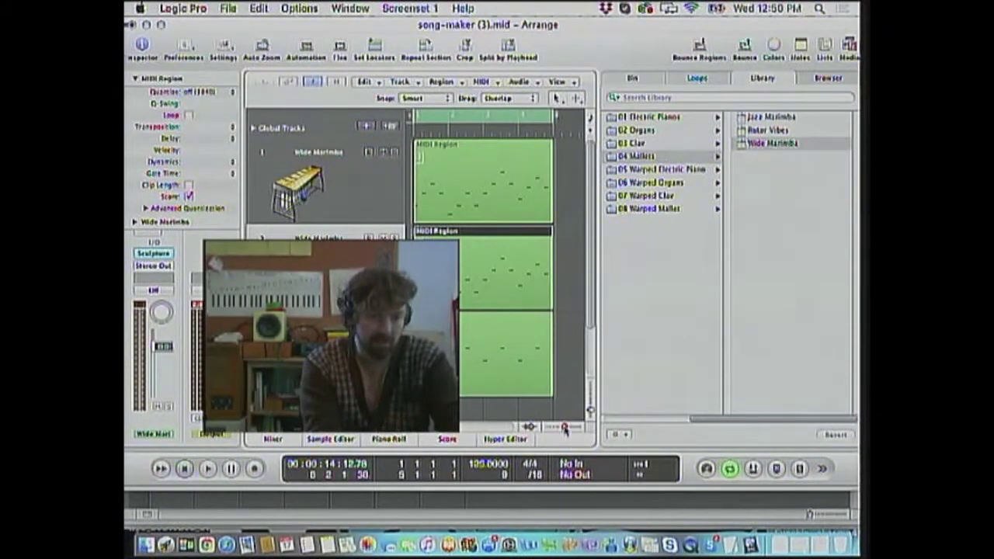
Nudge the pasted region closer to the start of bar 1, keeping the drag mode at Overlap
left_click_drag(565, 428, 591, 433)
scroll(493, 372, "left", 5)
scroll(493, 372, "down", 2)
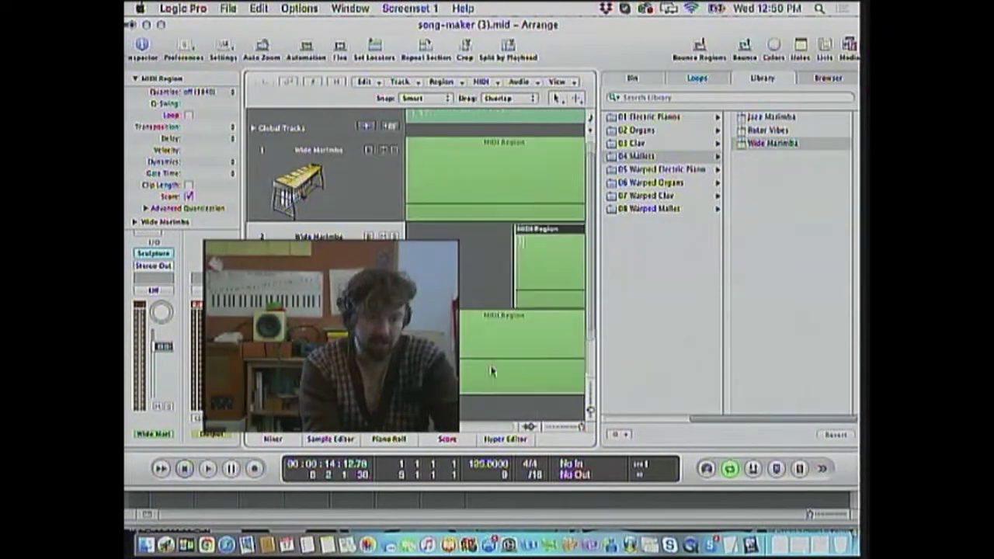
scroll(493, 372, "up", 2)
left_click_drag(548, 231, 573, 233)
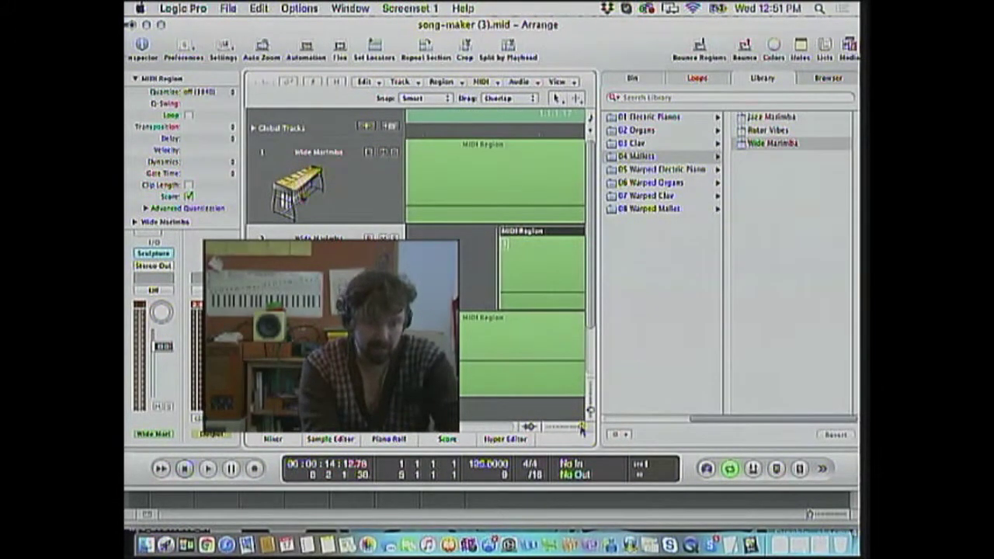
left_click_drag(581, 428, 571, 429)
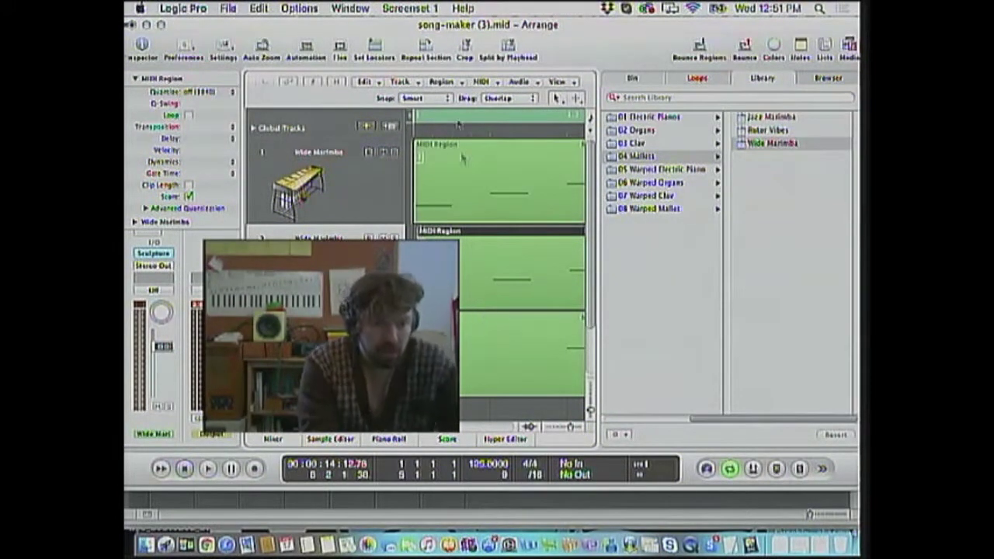
left_click(510, 99)
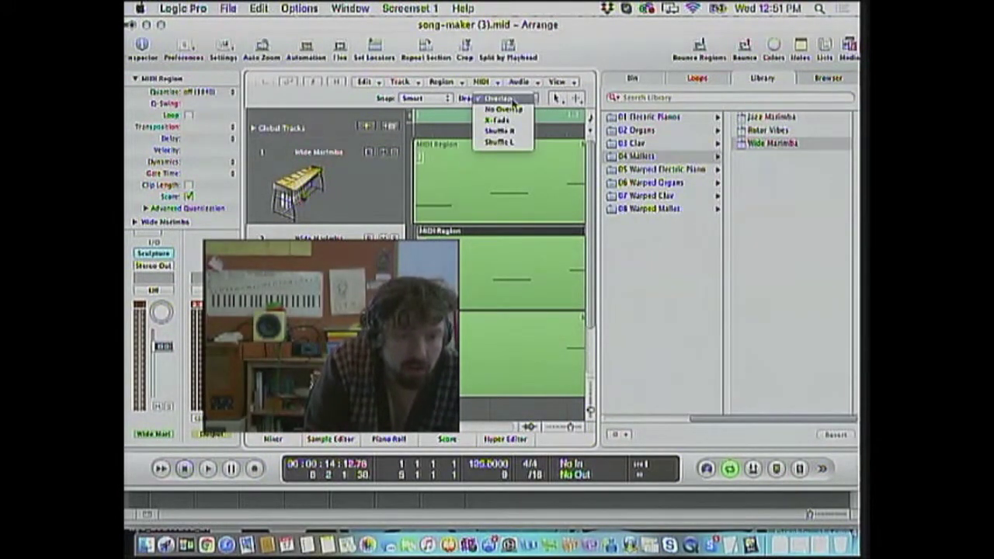
left_click(512, 102)
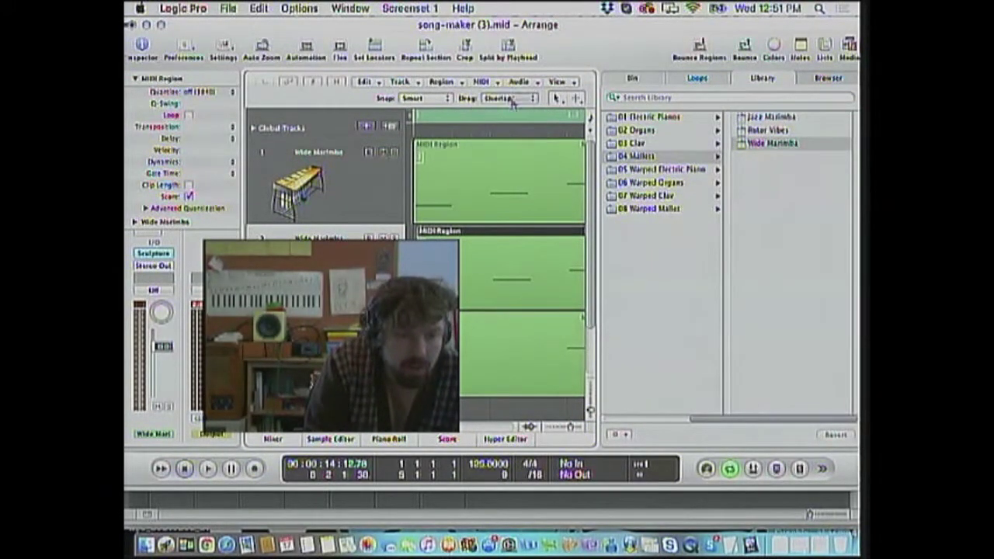
Open the pasted region in the Piano Roll and align its start exactly with the original marimba region
double_click(482, 235)
left_click_drag(477, 213, 465, 209)
left_click_drag(571, 300, 583, 300)
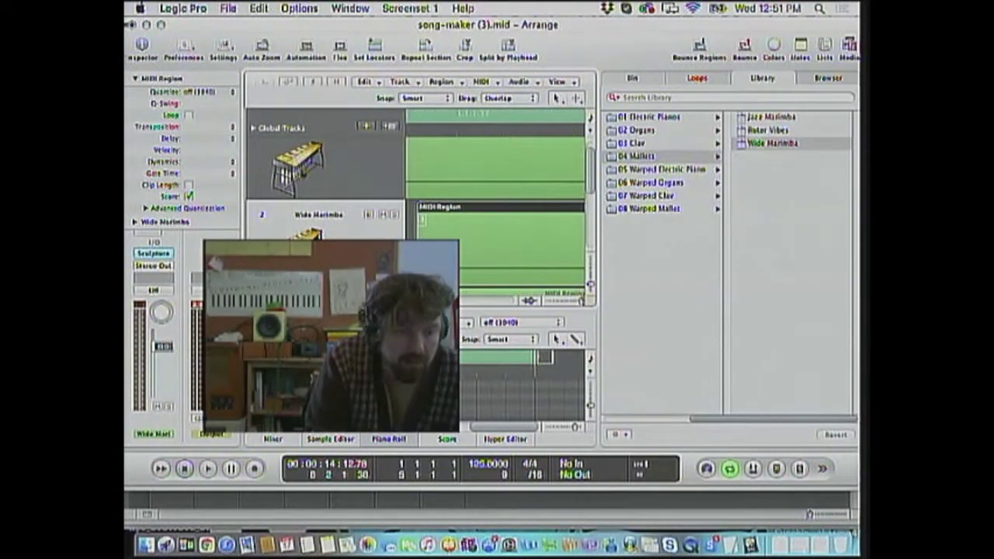
scroll(461, 200, "left", 3)
scroll(462, 200, "up", 2)
left_click_drag(541, 235, 441, 233)
scroll(471, 233, "left", 3)
left_click_drag(550, 235, 459, 233)
scroll(460, 233, "left", 3)
scroll(511, 235, "right", 2)
left_click_drag(528, 236, 483, 241)
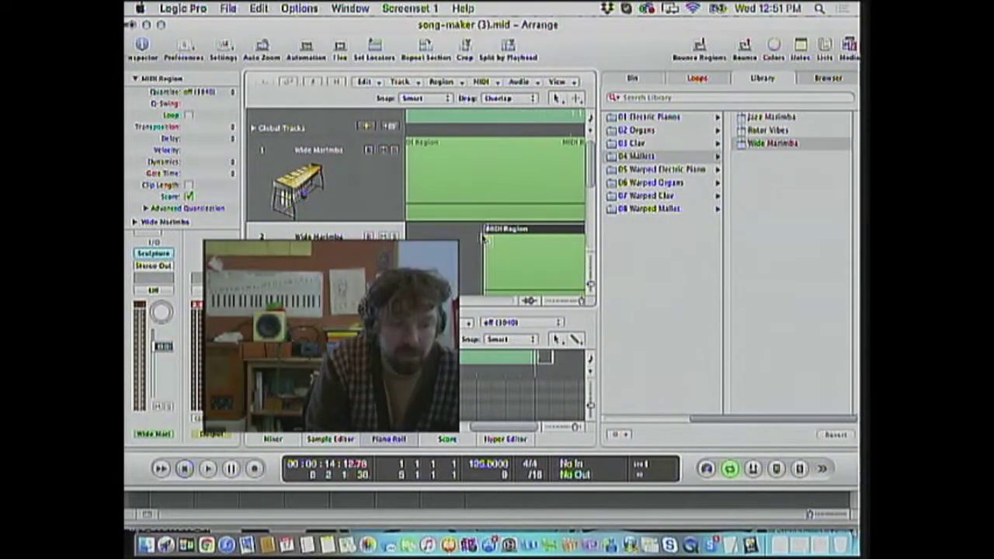
left_click_drag(582, 302, 574, 302)
left_click_drag(491, 234, 487, 234)
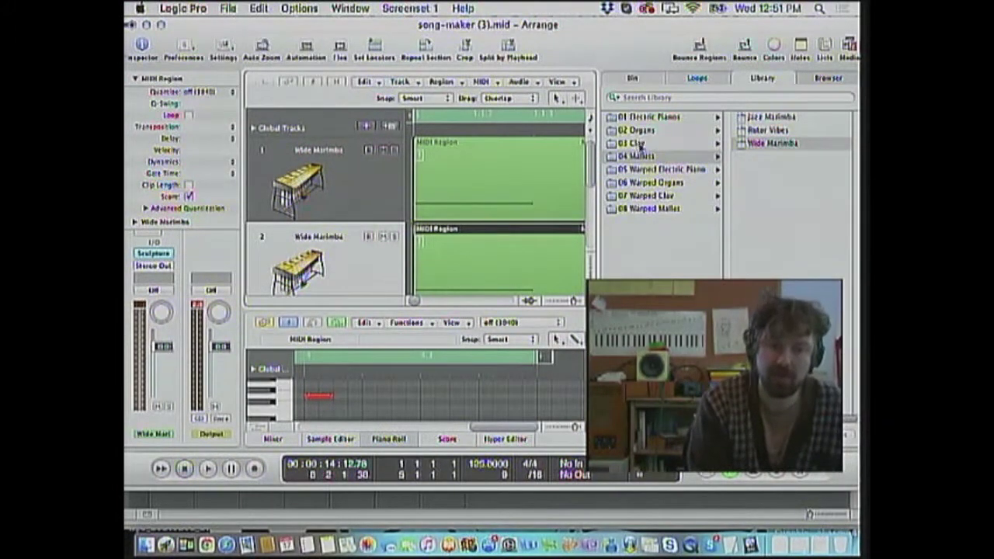
Load FM Organ from 06 Warped Organs on the second track and play back the pattern
left_click(651, 130)
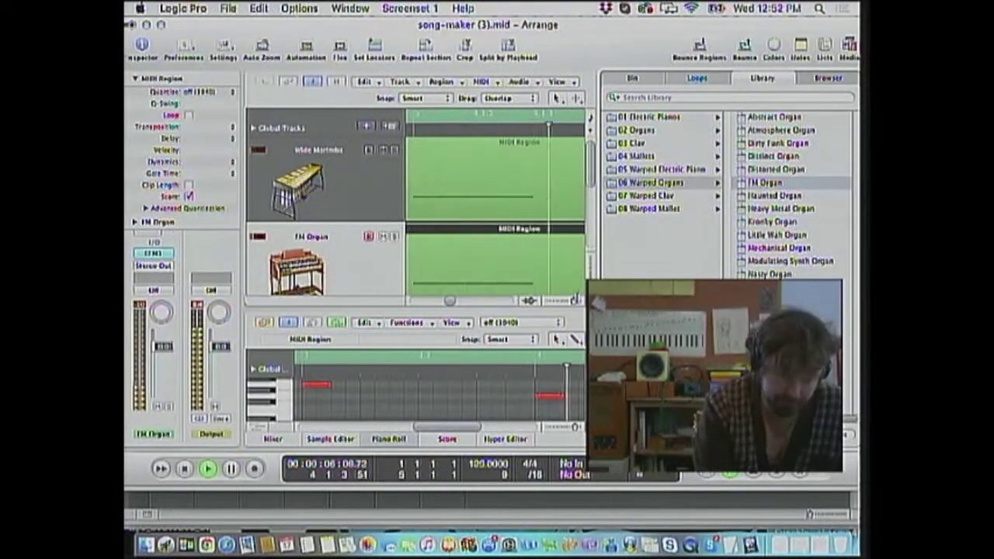
left_click_drag(574, 300, 565, 301)
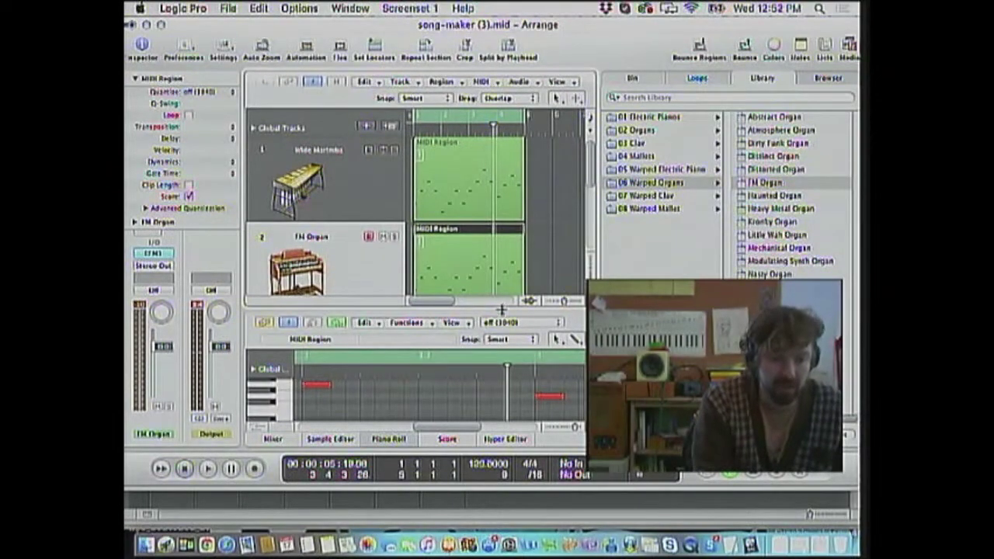
Transpose all notes of the organ region down an octave so the first note lands on F1, checking the pitch by playback
left_click_drag(503, 311, 503, 194)
left_click_drag(575, 428, 567, 428)
scroll(468, 367, "up", 3)
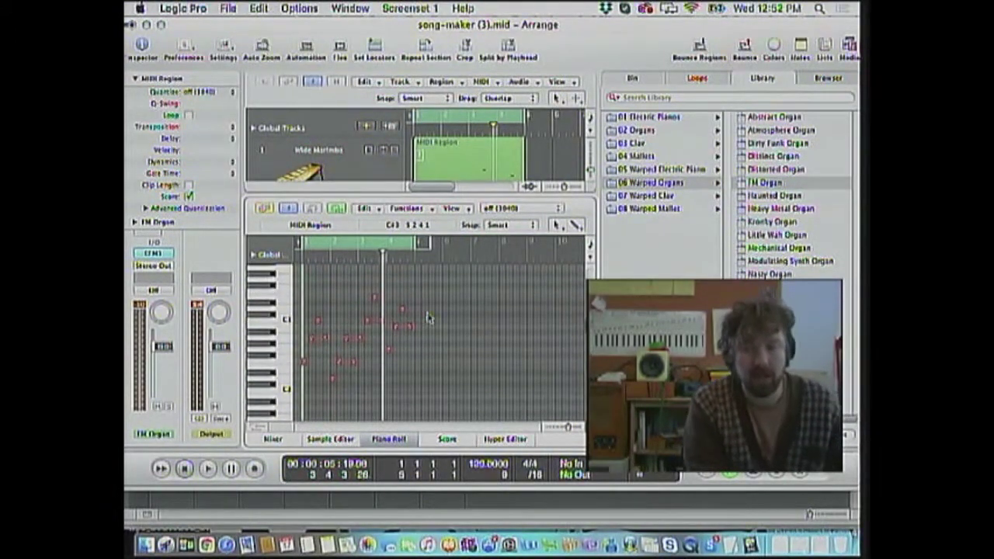
left_click_drag(419, 295, 300, 414)
scroll(374, 404, "down", 5)
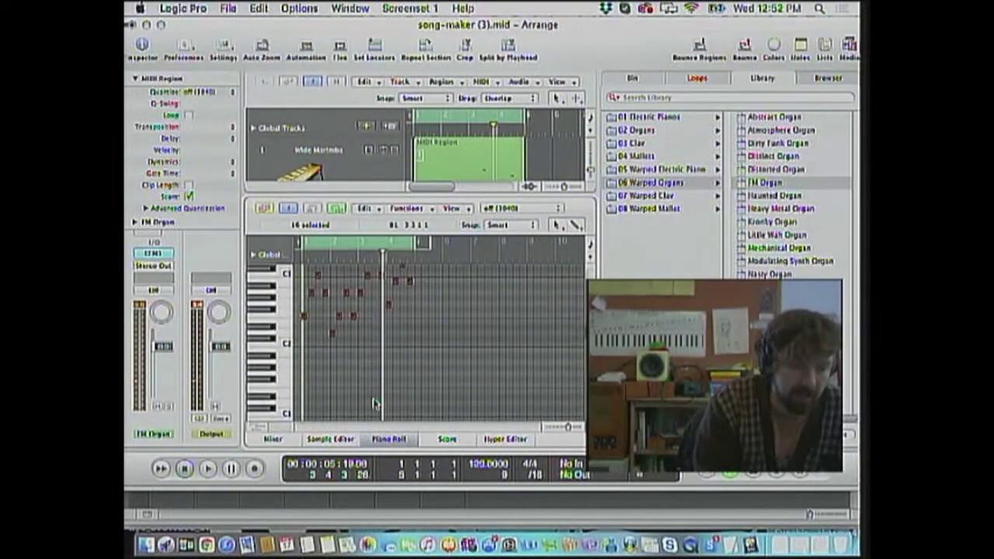
scroll(365, 363, "down", 1)
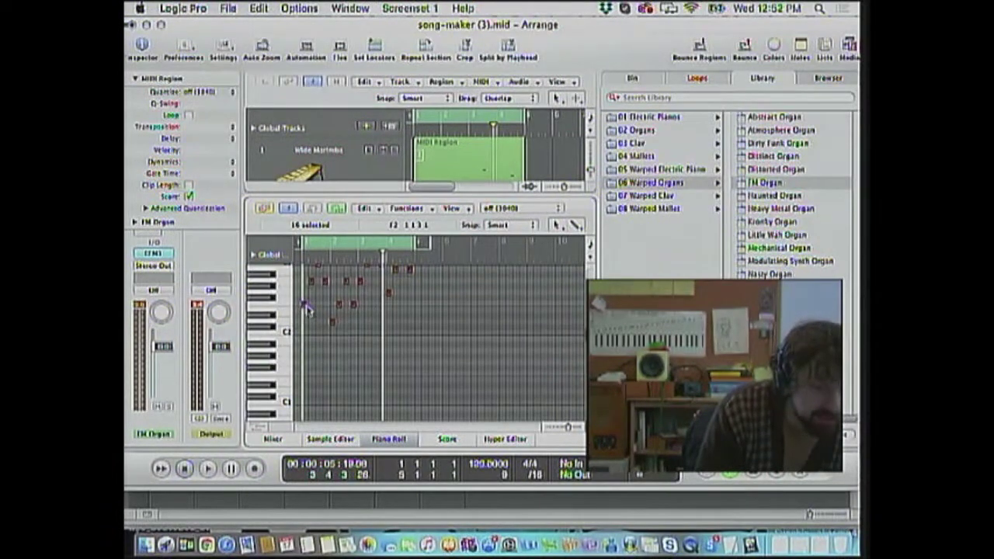
scroll(334, 349, "down", 2)
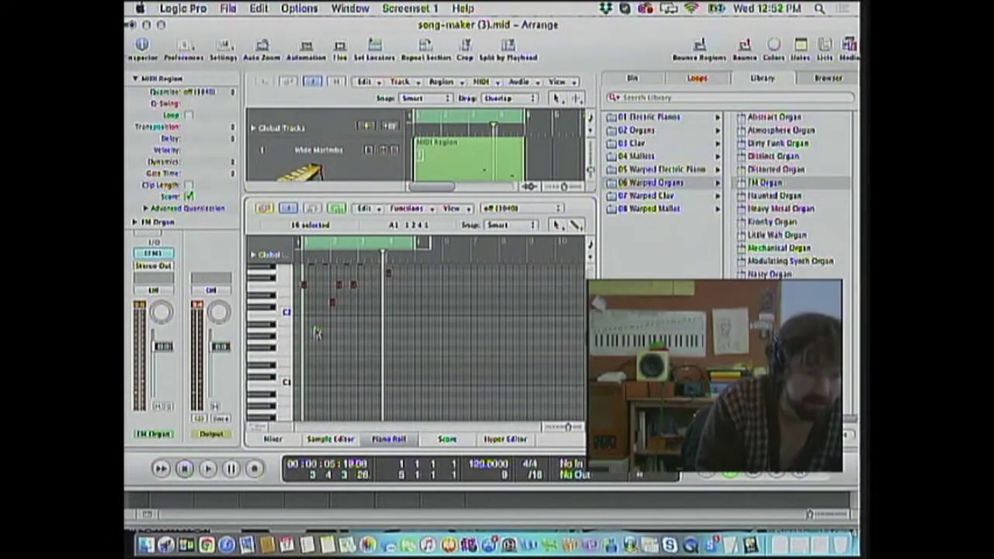
left_click_drag(306, 289, 304, 347)
key("space")
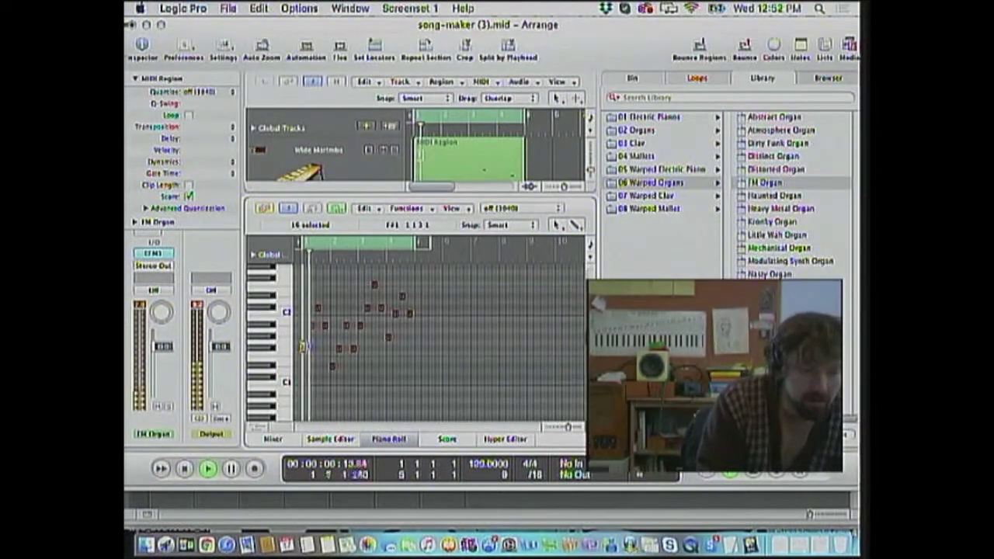
key("space")
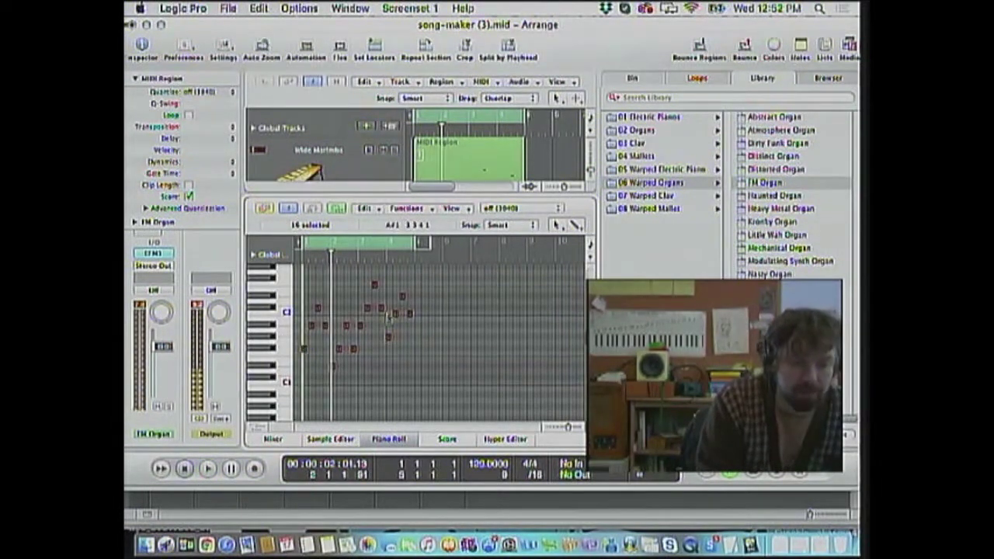
left_click_drag(423, 284, 311, 388)
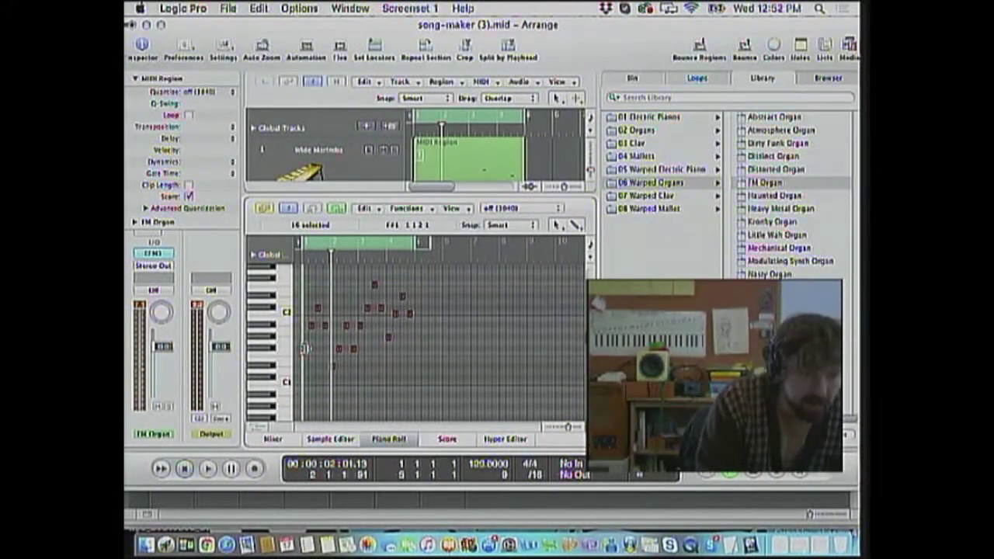
left_click_drag(305, 354, 307, 358)
Audition Old Box Organ on the second track during playback, settling on Nasty Organ as its instrument
key("space")
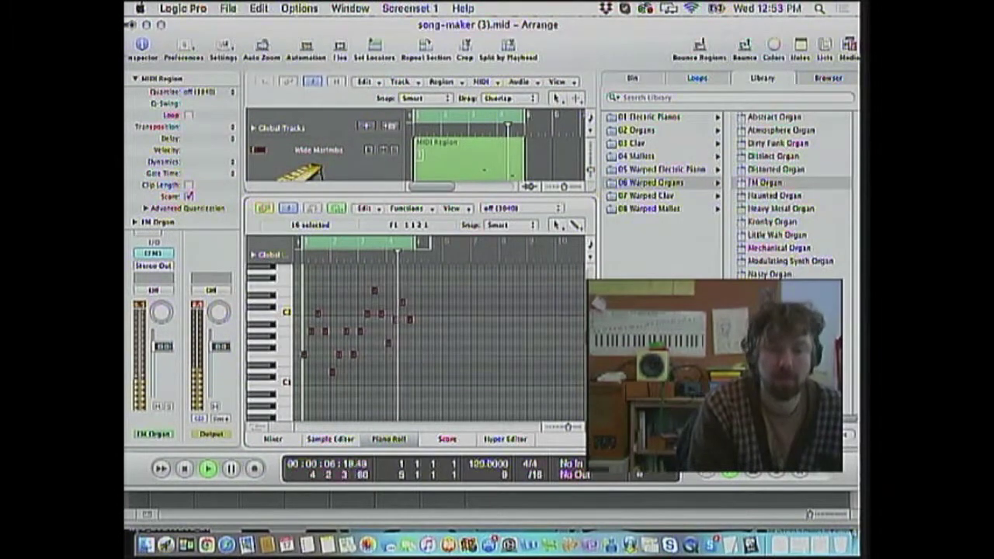
left_click(777, 353)
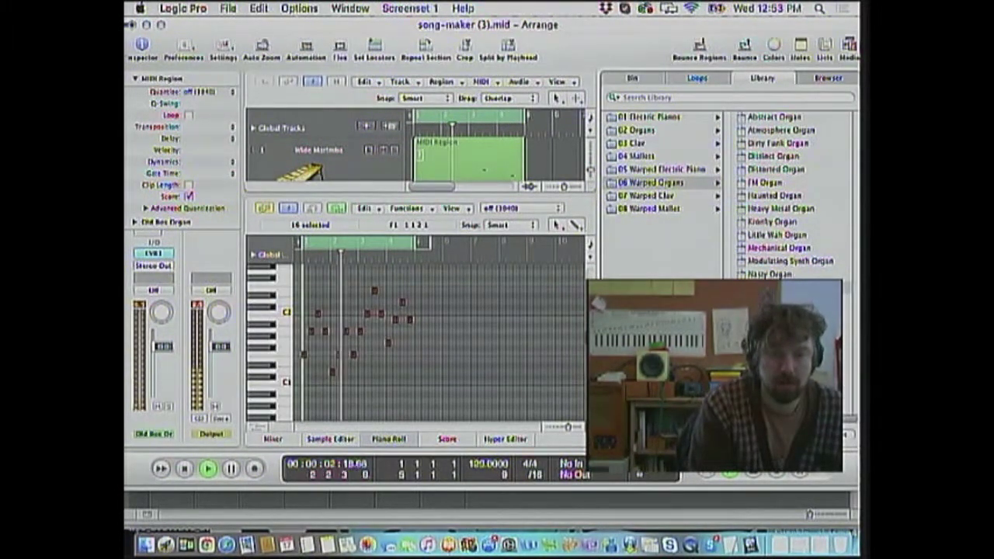
left_click(770, 274)
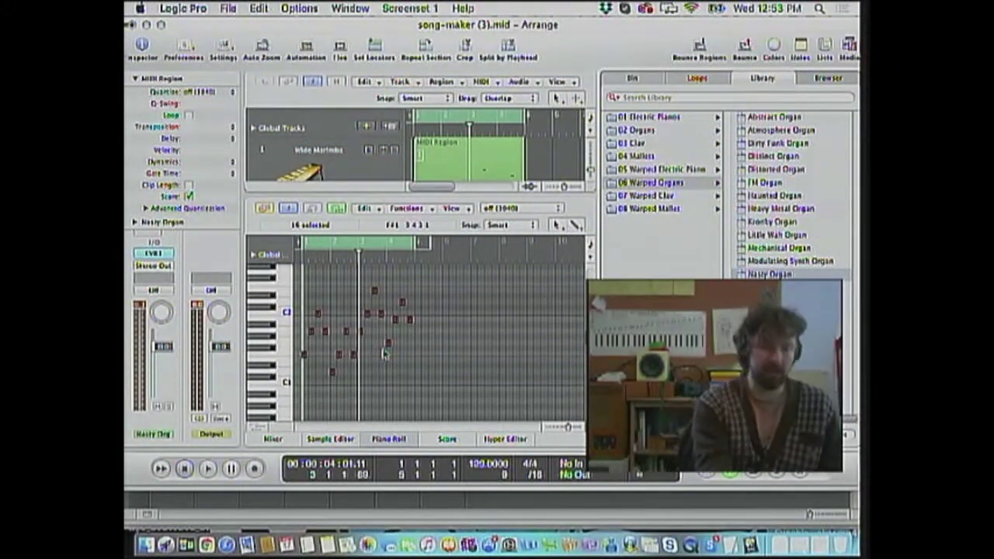
Reduce bar 1 of the organ region to its first note, sustained for the whole bar
left_click_drag(329, 343, 309, 311)
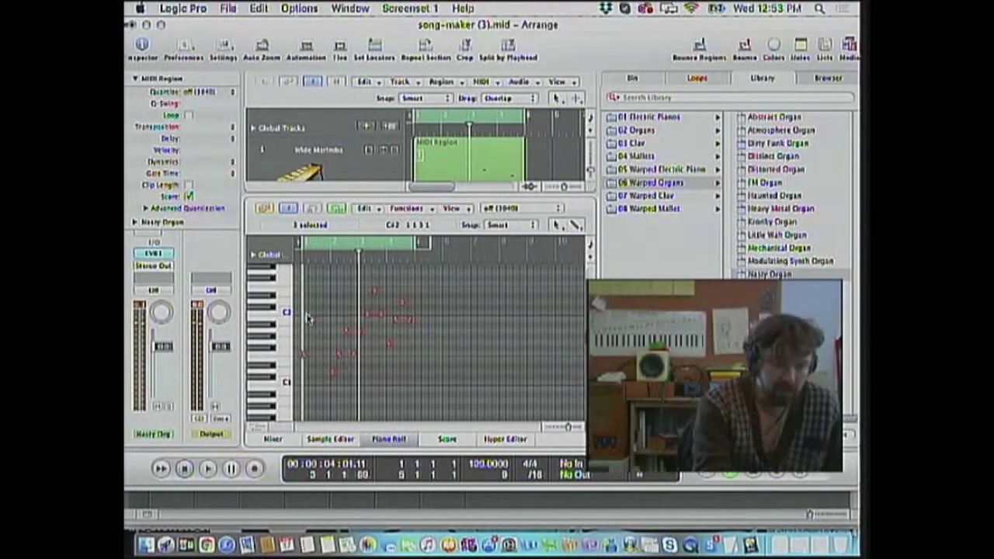
left_click_drag(304, 355, 327, 355)
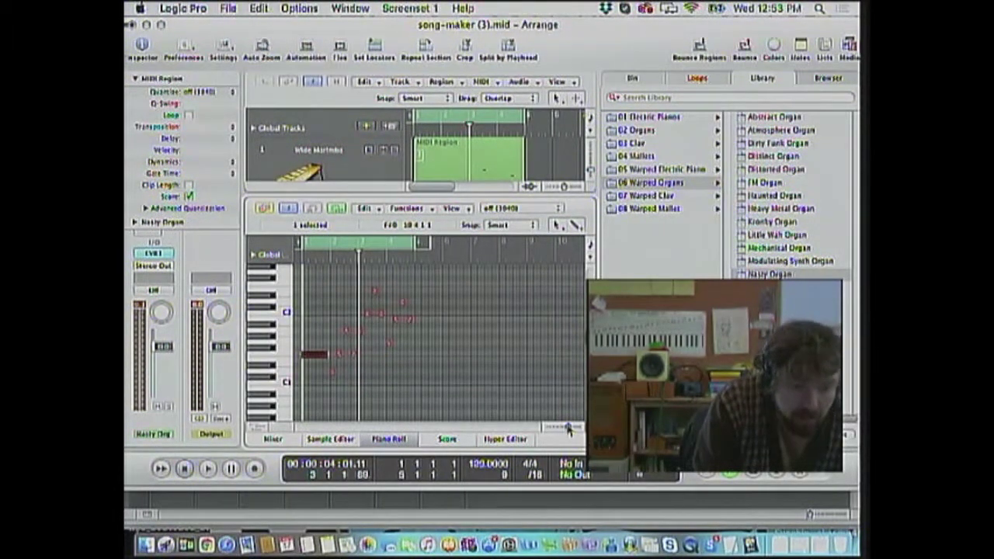
left_click_drag(568, 430, 574, 428)
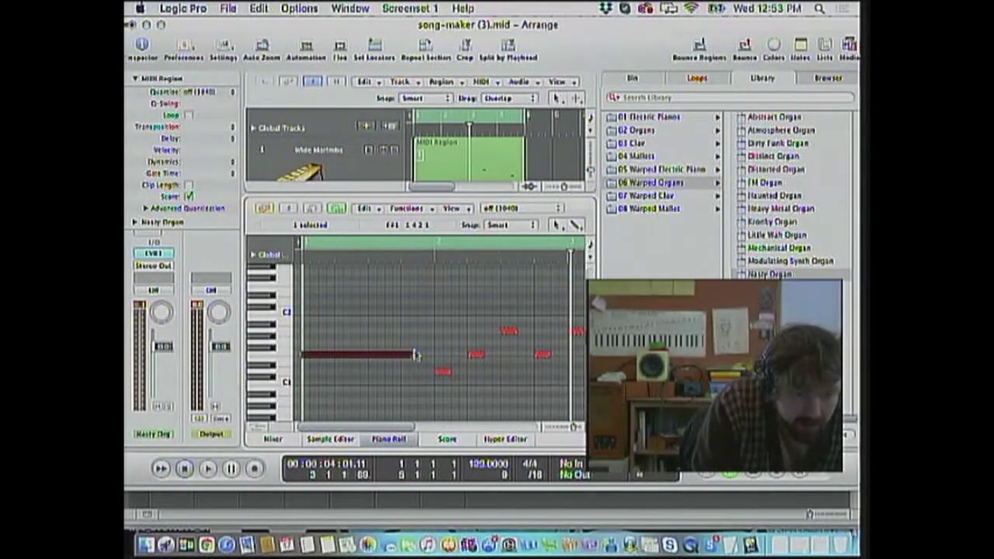
left_click_drag(417, 355, 432, 358)
Delete the last three notes of the organ part's bar 2 and lengthen its first note to fill the bar
left_click_drag(554, 365, 471, 315)
key("Delete")
left_click(382, 355)
left_click(443, 372)
left_click_drag(444, 372, 570, 375)
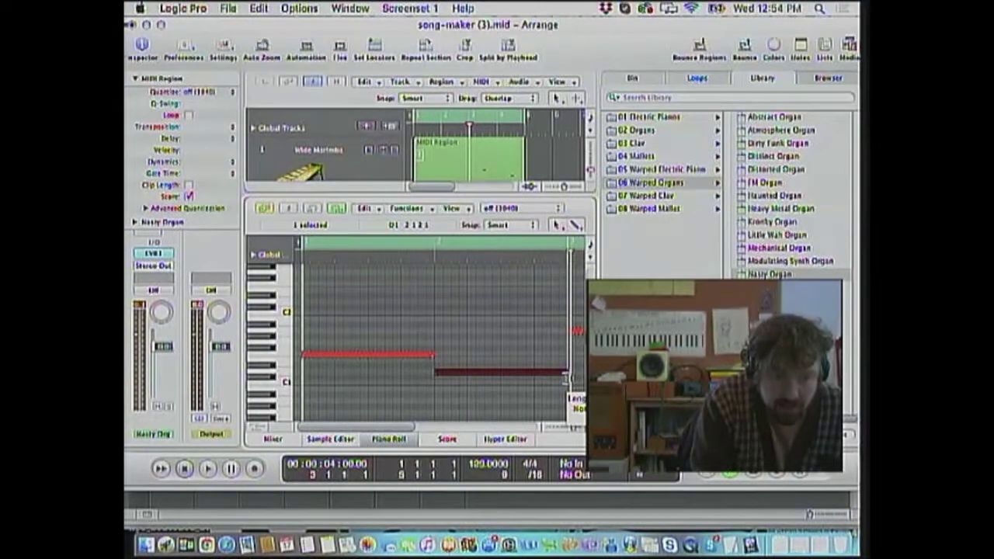
Remove all but the first organ note in bar 3 and extend that note to the end of the bar
scroll(556, 342, "right", 5)
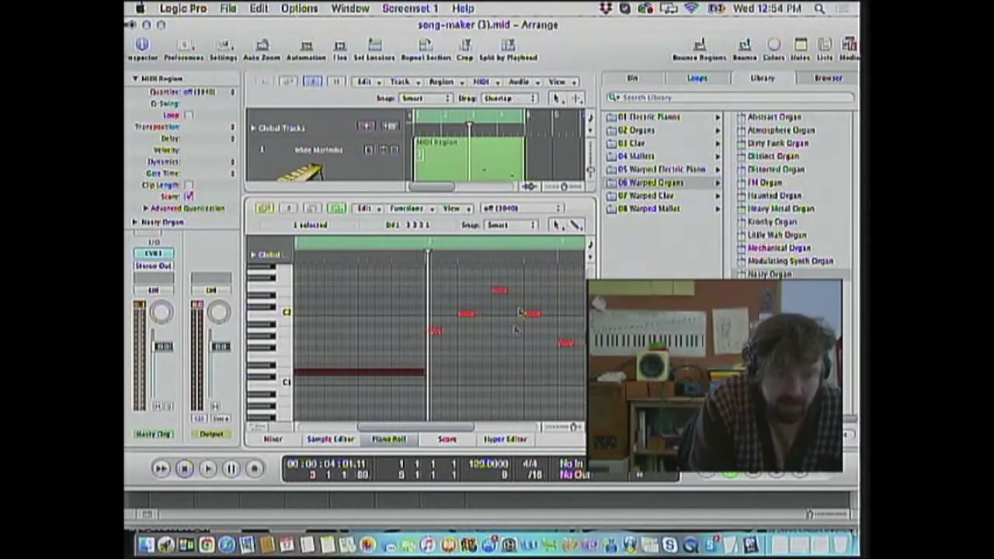
left_click_drag(550, 322, 458, 276)
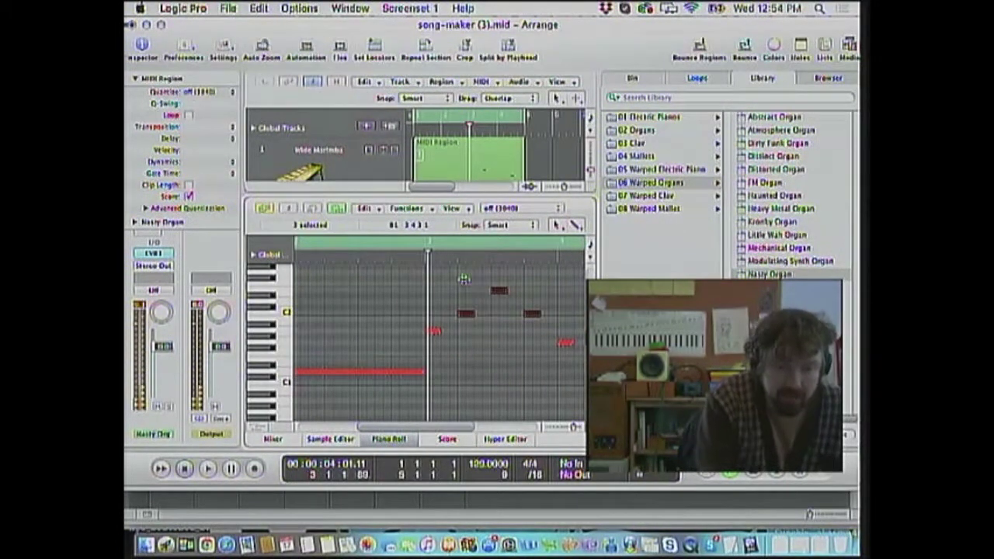
key("BackSpace")
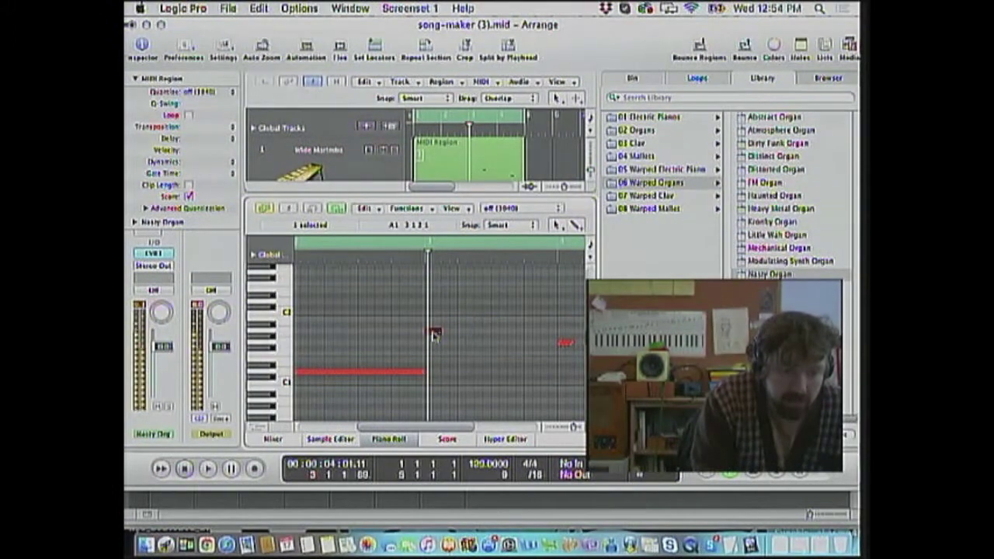
left_click_drag(435, 332, 564, 334)
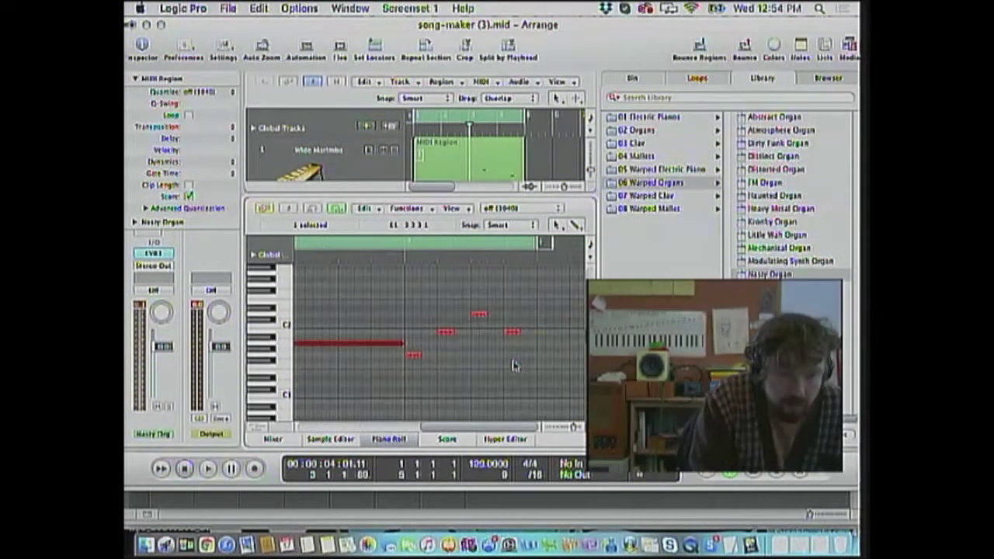
Delete the final three organ notes in bar 4 and stretch the remaining note to the end of the region
left_click_drag(528, 345, 443, 314)
key("Delete")
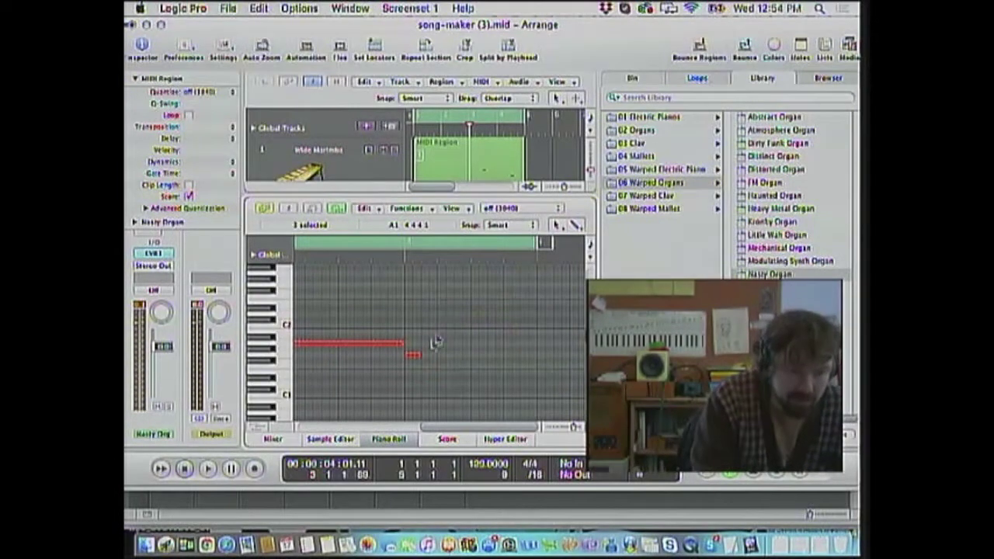
left_click_drag(411, 355, 536, 358)
View the whole four-bar organ line in the Piano Roll and play it back with the other tracks
left_click_drag(572, 427, 569, 429)
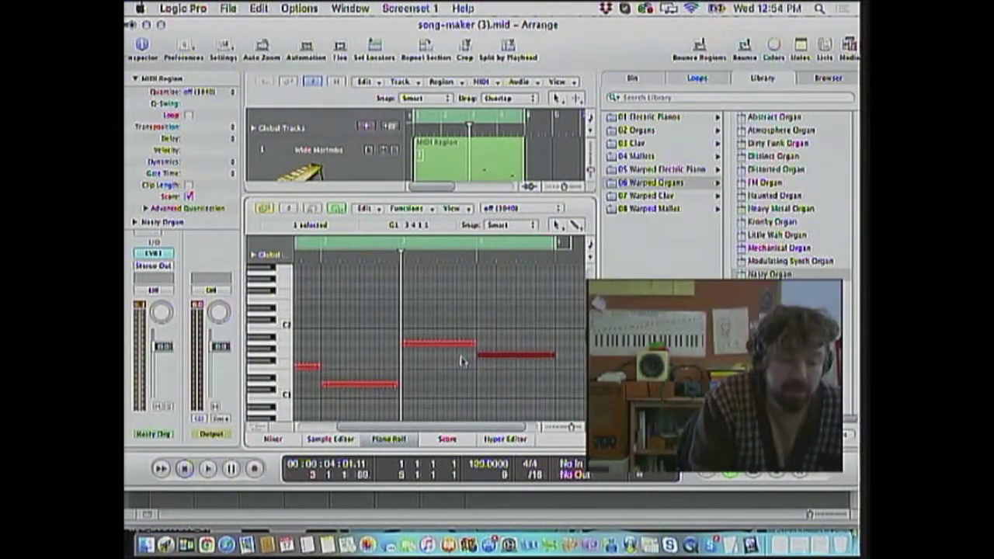
scroll(461, 361, "left", 2)
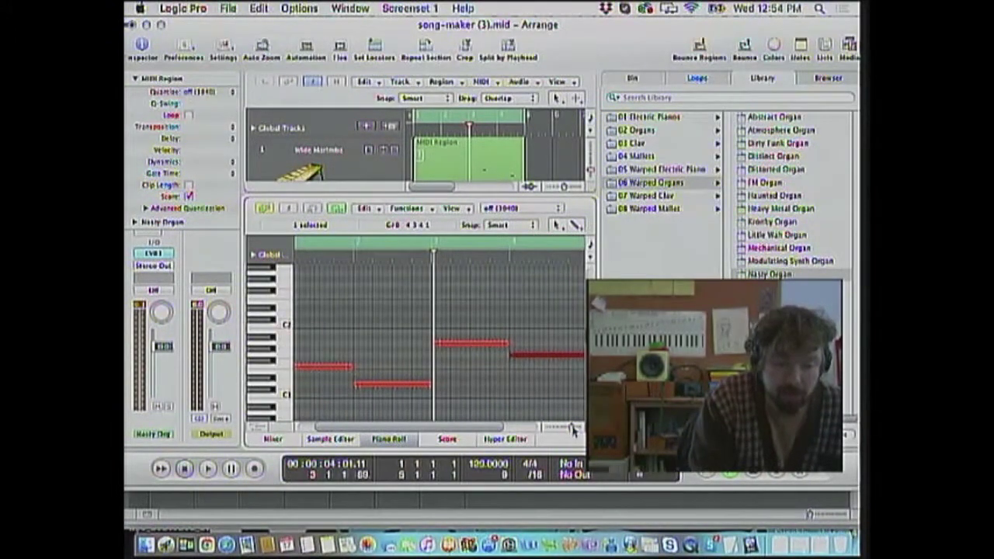
left_click_drag(572, 429, 567, 428)
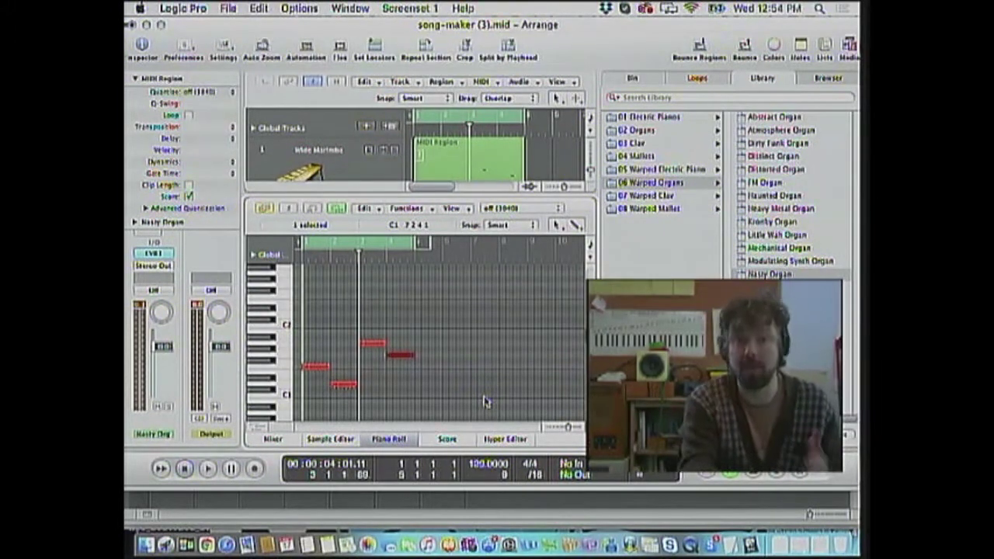
key("space")
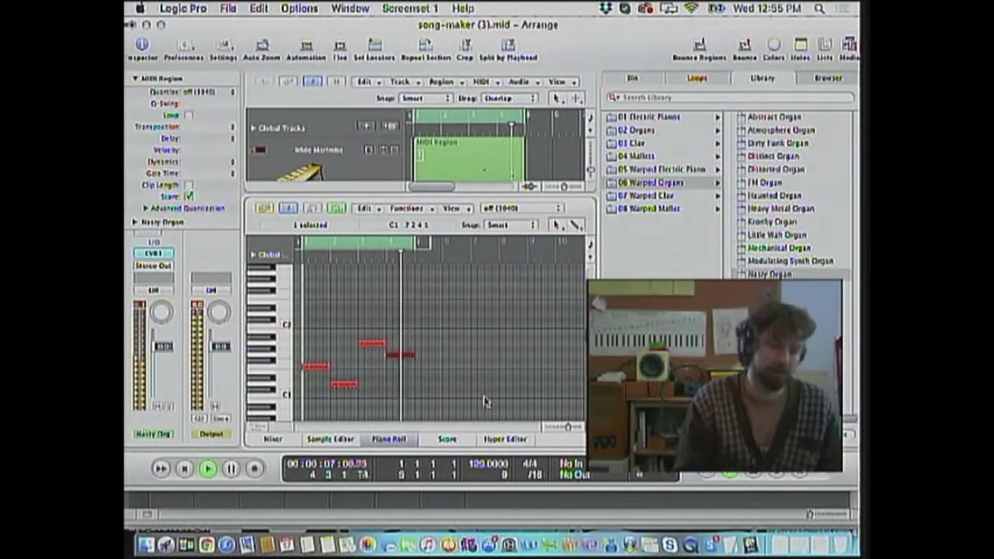
key("space")
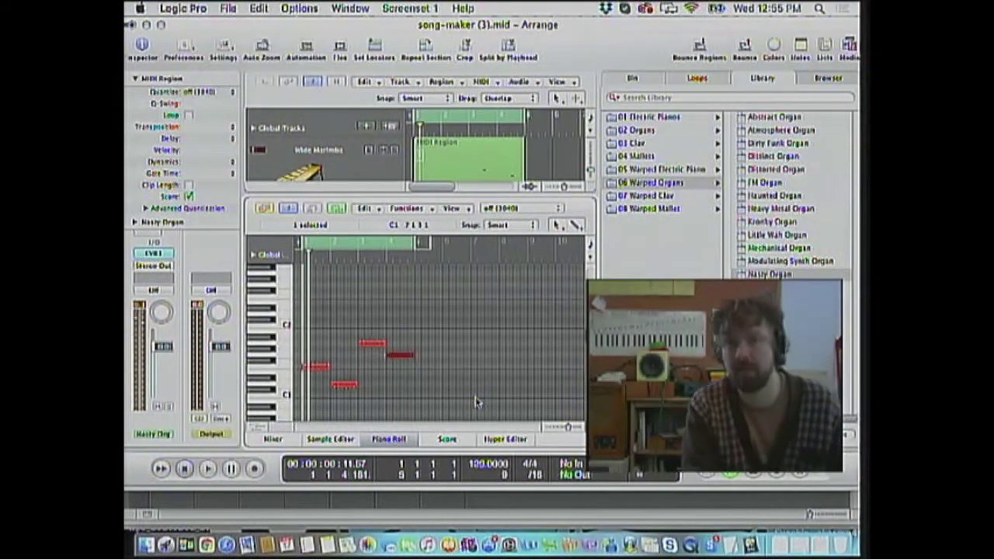
Create a new track with duplicate settings from the Wide Marimba track
left_click_drag(418, 194, 422, 339)
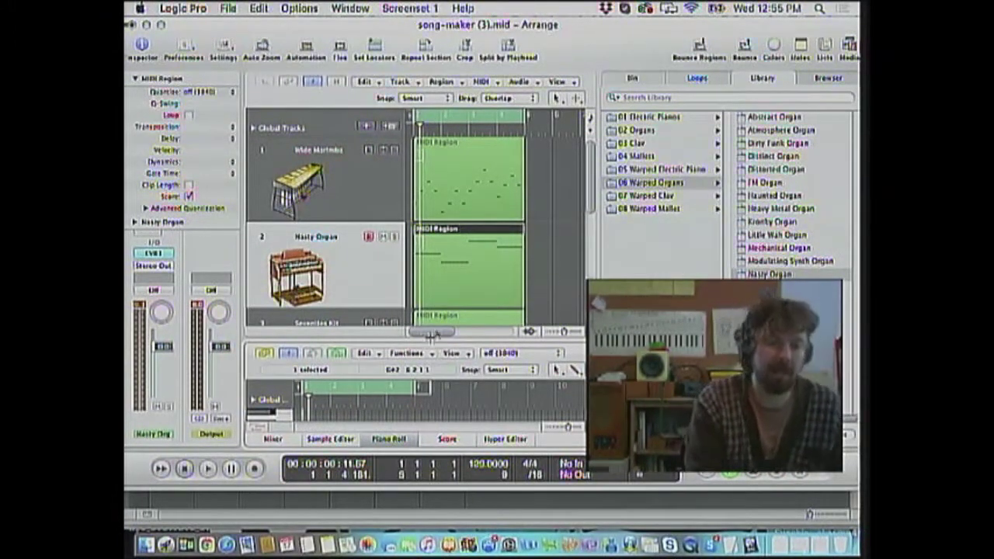
left_click_drag(591, 131, 590, 121)
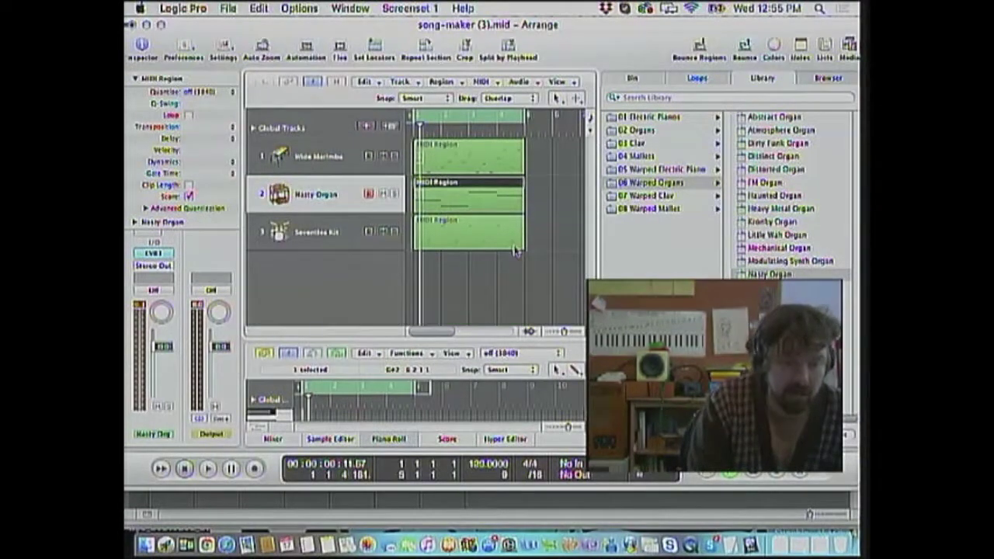
left_click(456, 146)
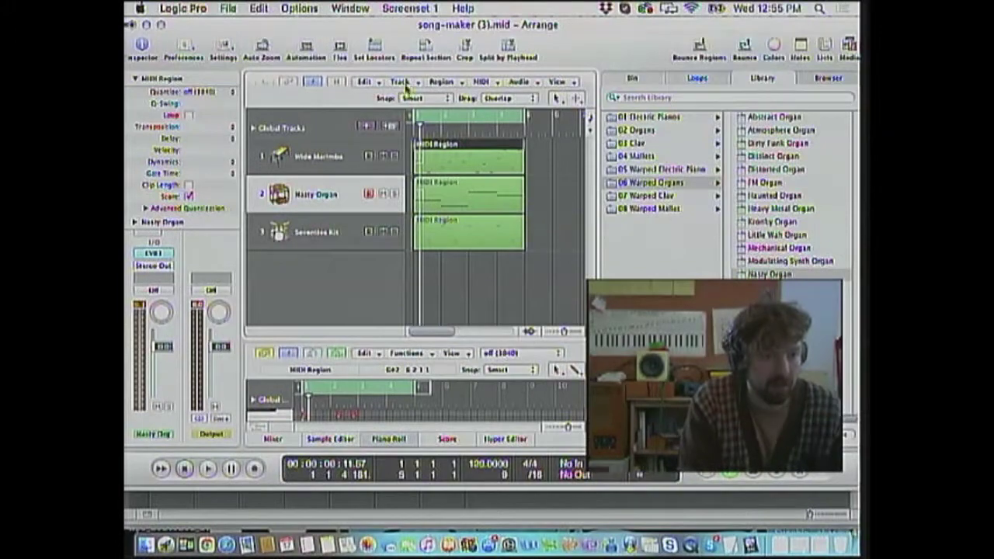
left_click(401, 82)
left_click(329, 155)
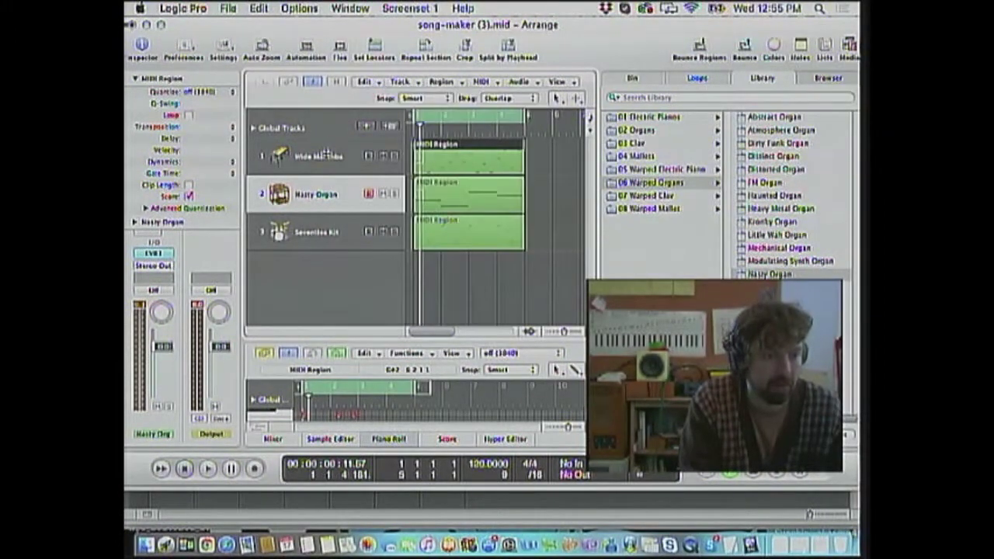
left_click(323, 159)
left_click(401, 81)
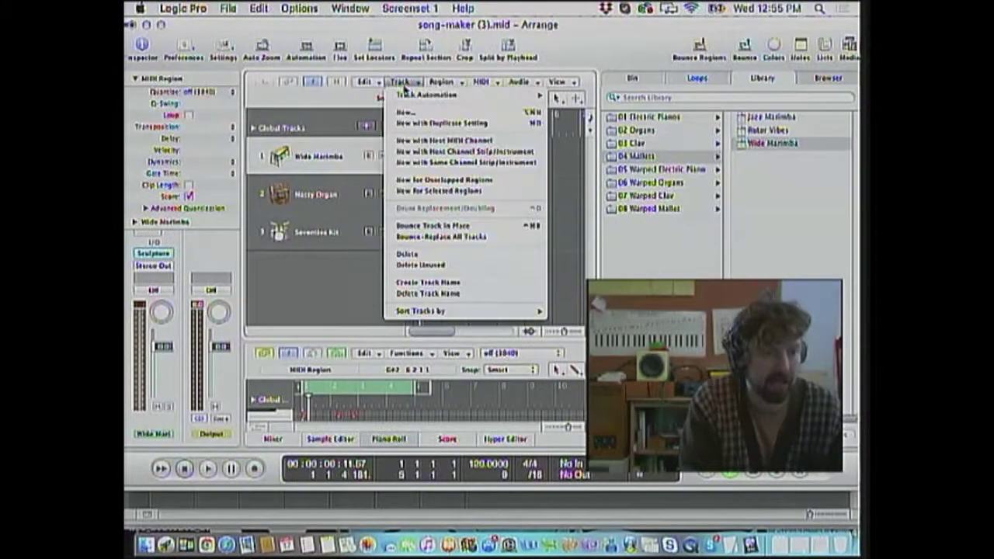
left_click(415, 125)
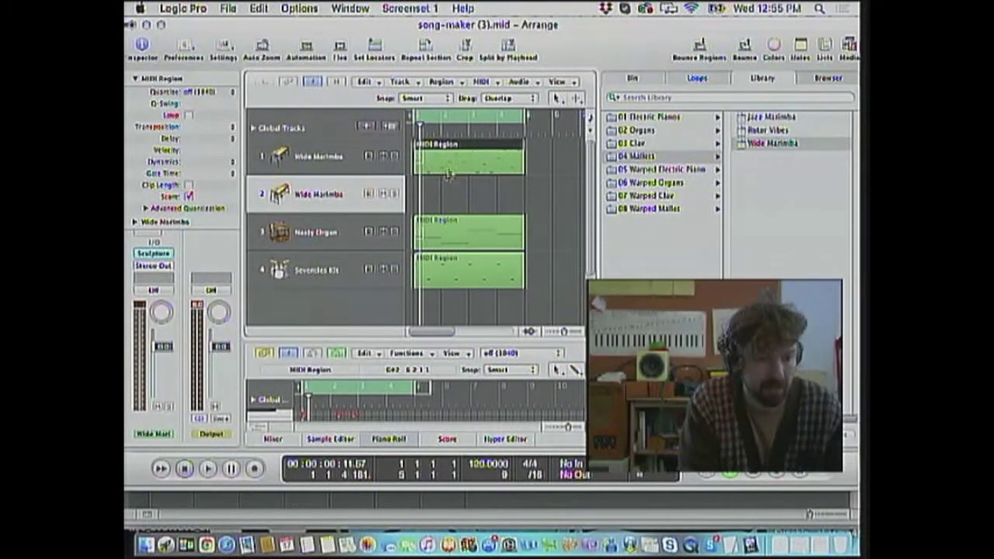
Paste the marimba region onto the duplicate Wide Marimba track and align its start with the original region
key("super+v")
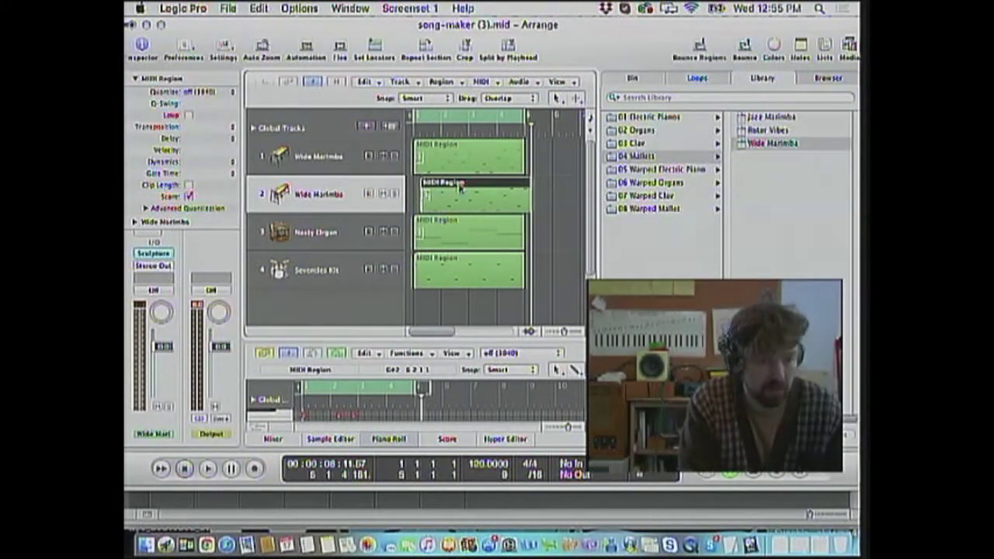
left_click_drag(467, 185, 462, 185)
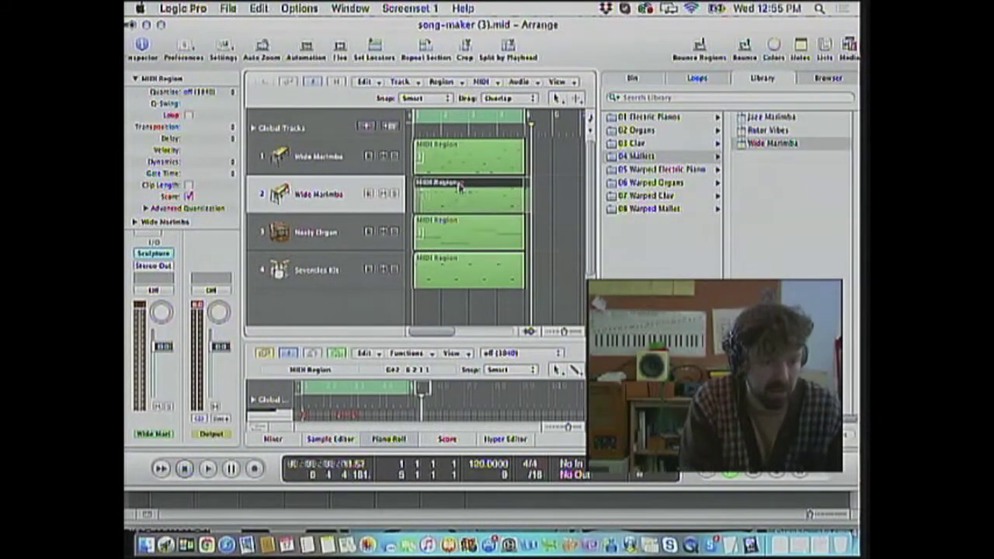
left_click_drag(564, 331, 582, 332)
left_click_drag(591, 298, 591, 313)
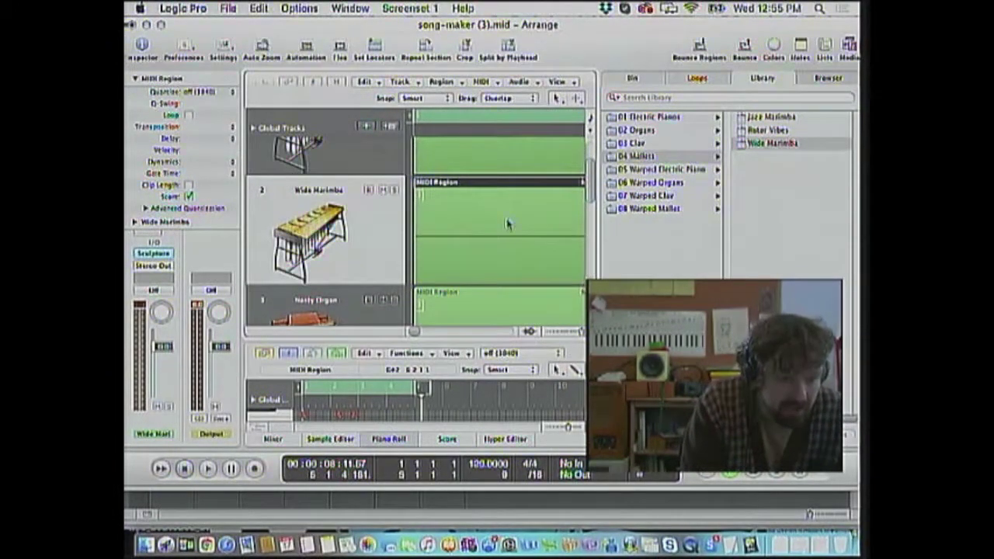
Play back the arrangement with the doubled marimba part
key("super+Down")
key("super+Down")
key("space")
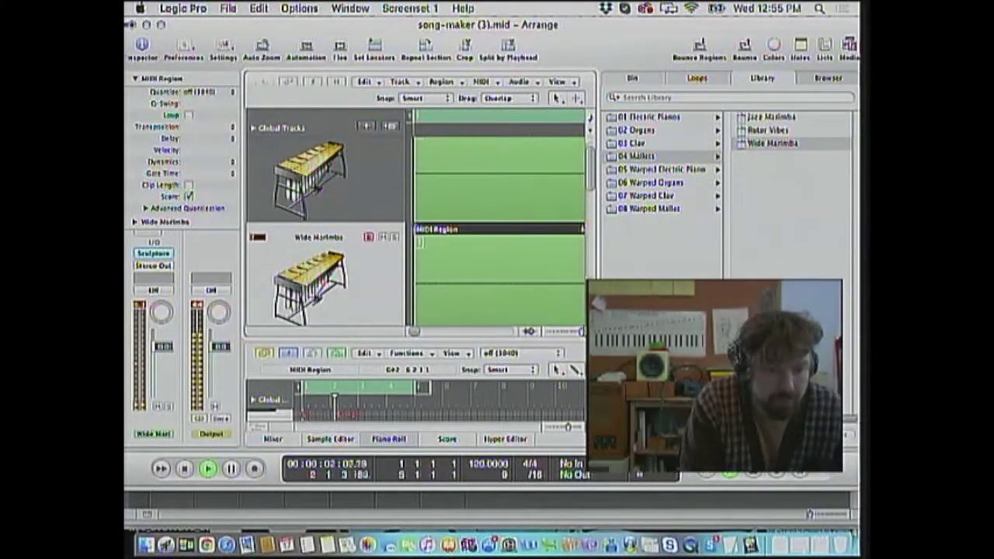
left_click_drag(579, 331, 560, 331)
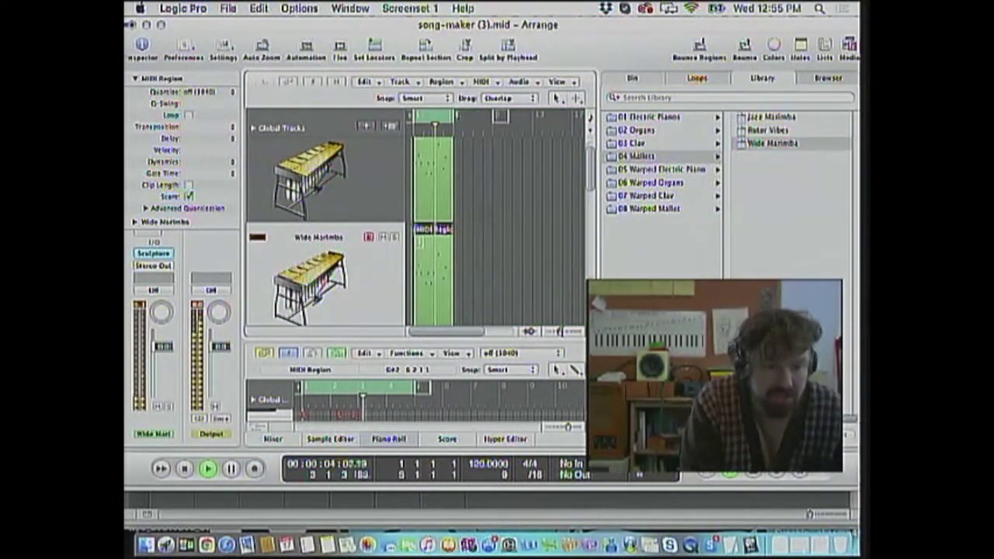
Load the Jazz Marimba sound on the duplicate marimba track and enlarge the Piano Roll to work on its notes
left_click(772, 118)
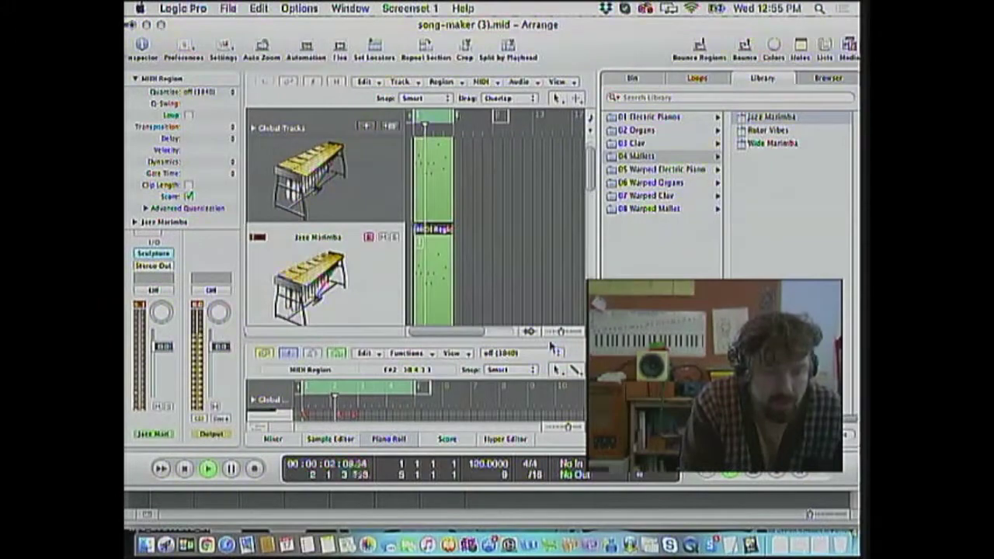
left_click_drag(552, 351, 550, 232)
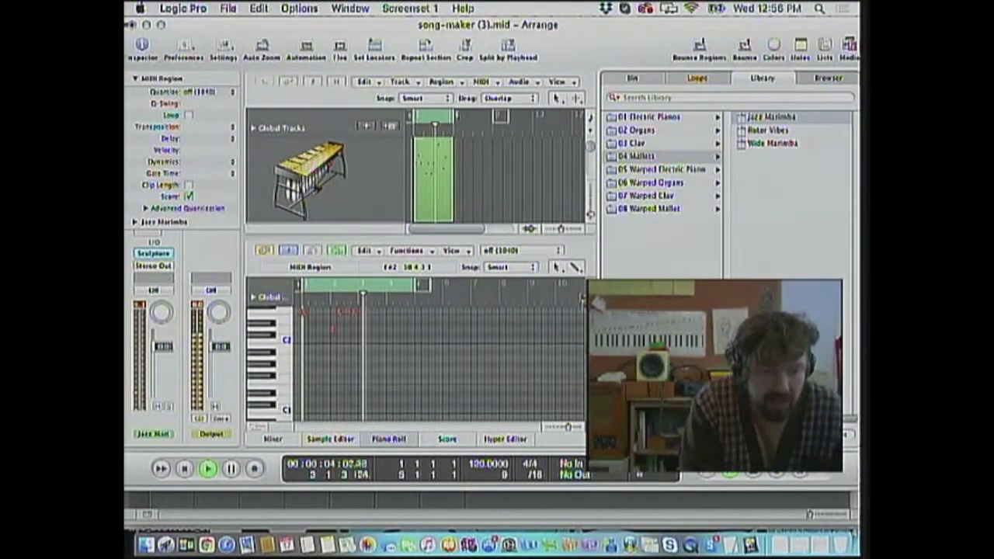
scroll(386, 409, "up", 4)
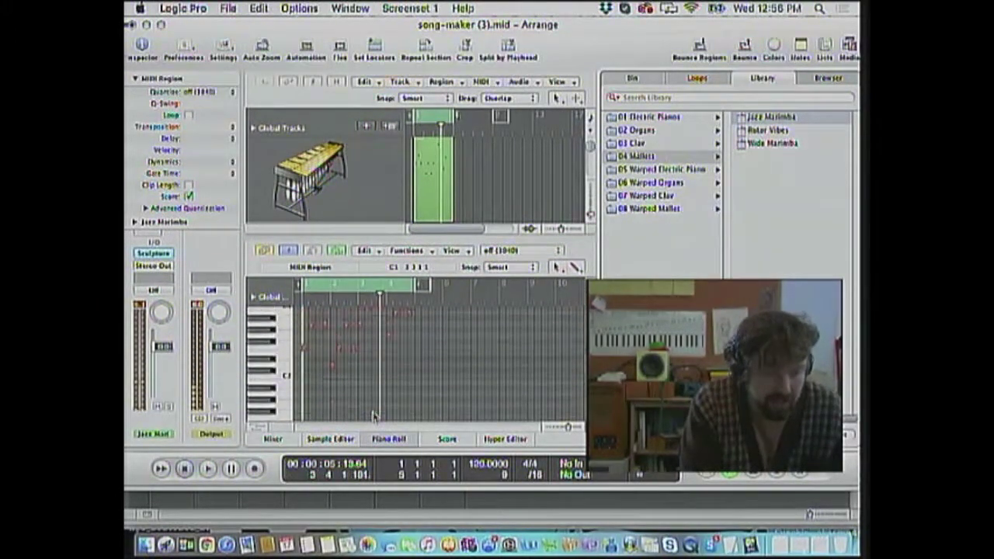
left_click_drag(372, 362, 323, 318)
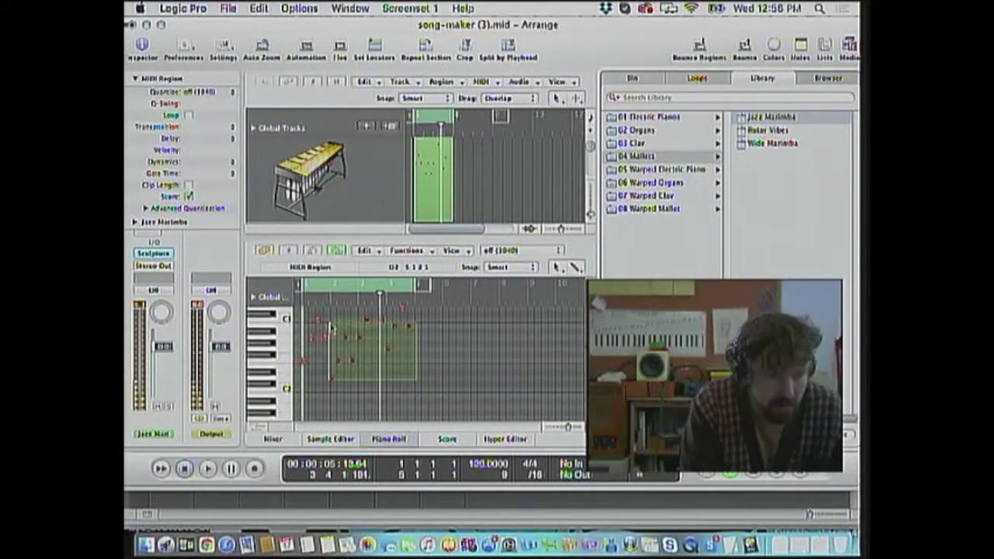
scroll(500, 362, "up", 2)
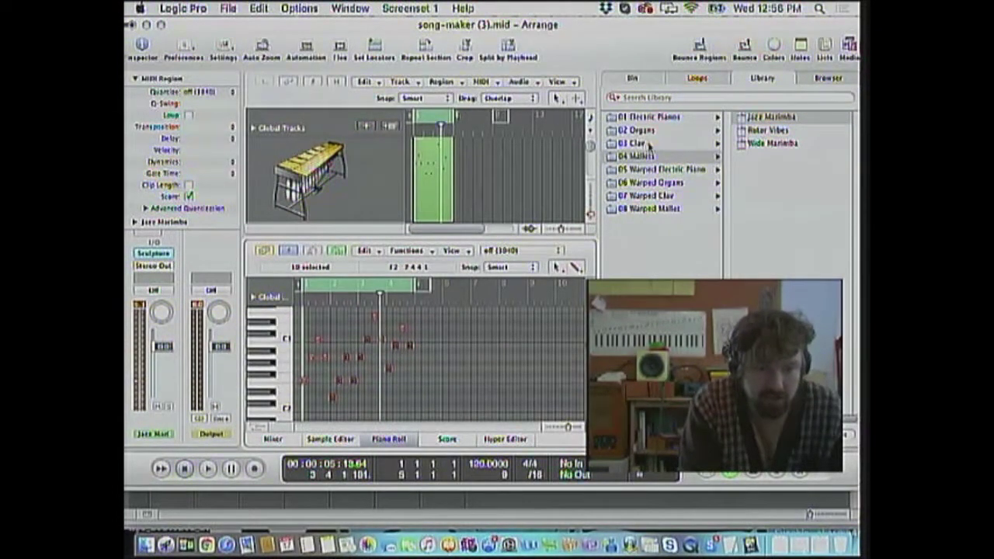
Load the Distorted Organ sound from Warped Organs on the duplicate track and play it back
left_click(649, 184)
left_click(777, 170)
key("space")
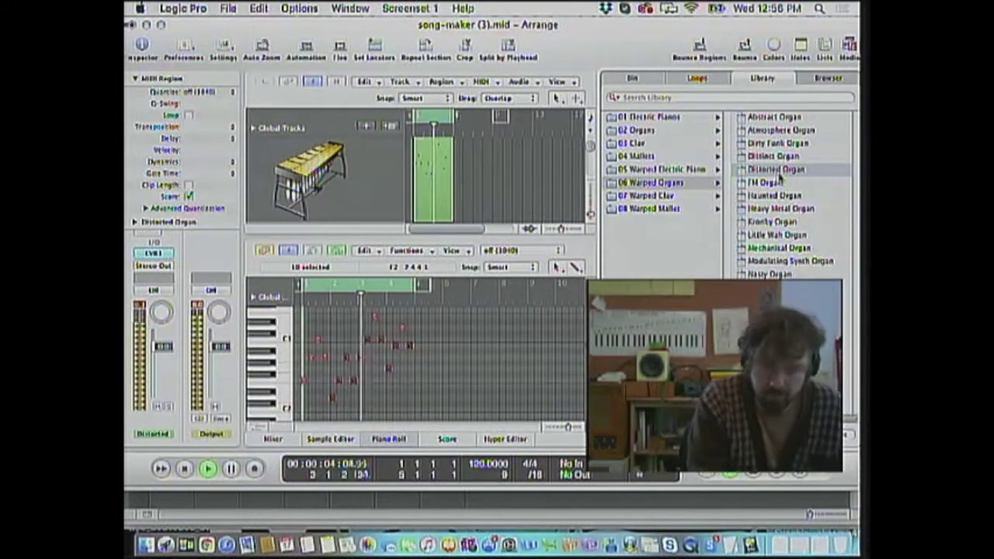
key("space")
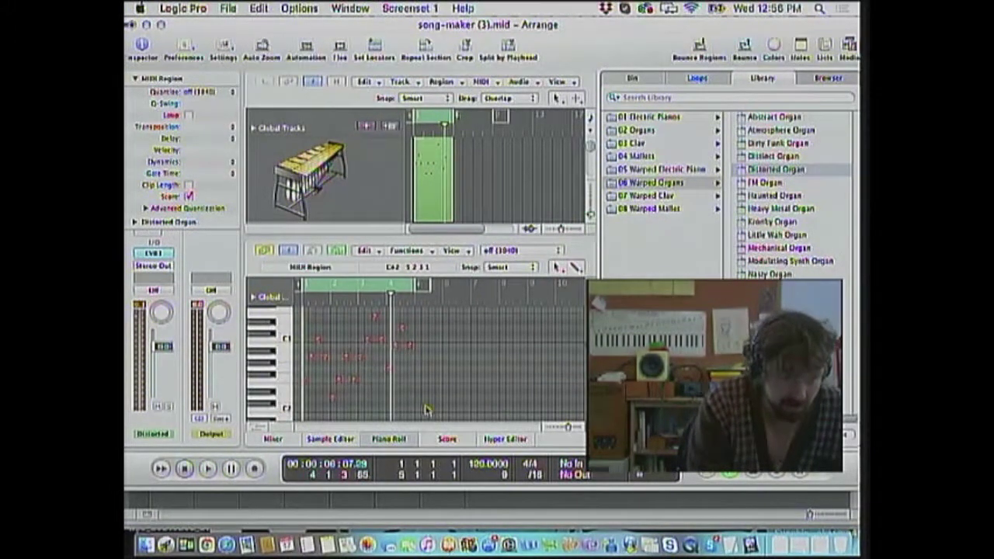
Raise all notes of the duplicate region by one octave in the Piano Roll and play the part back
key("super+a")
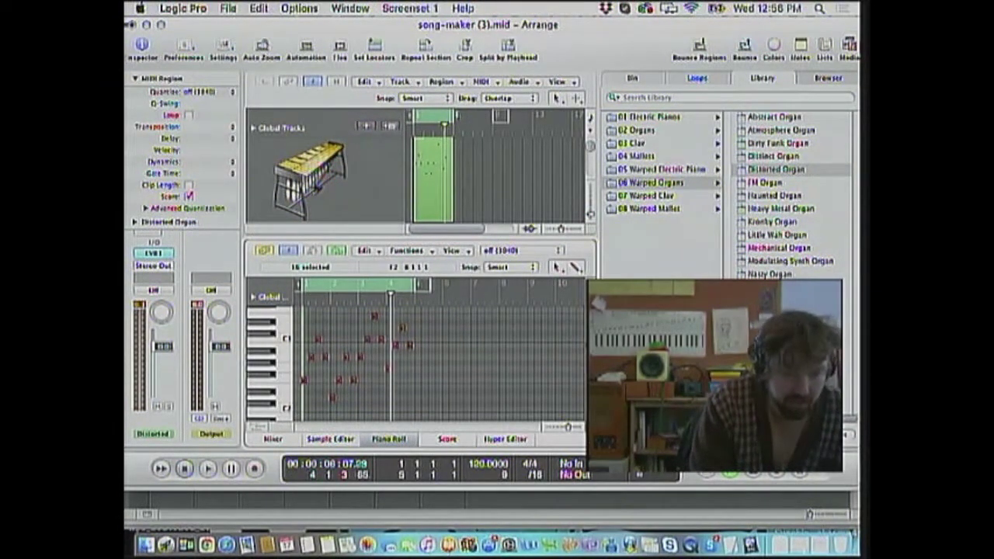
key("ctrl+Up")
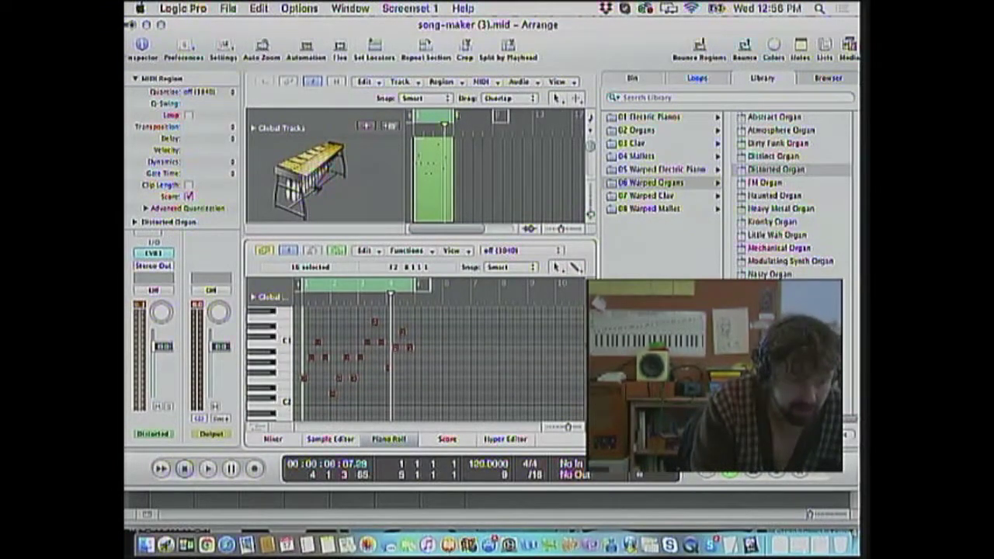
key("ctrl+Up")
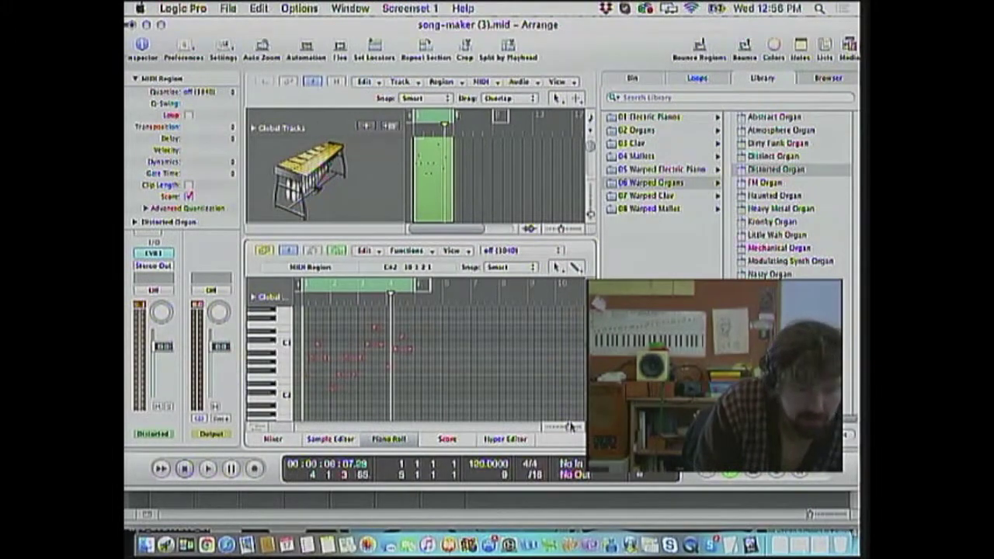
scroll(569, 430, "up", 3)
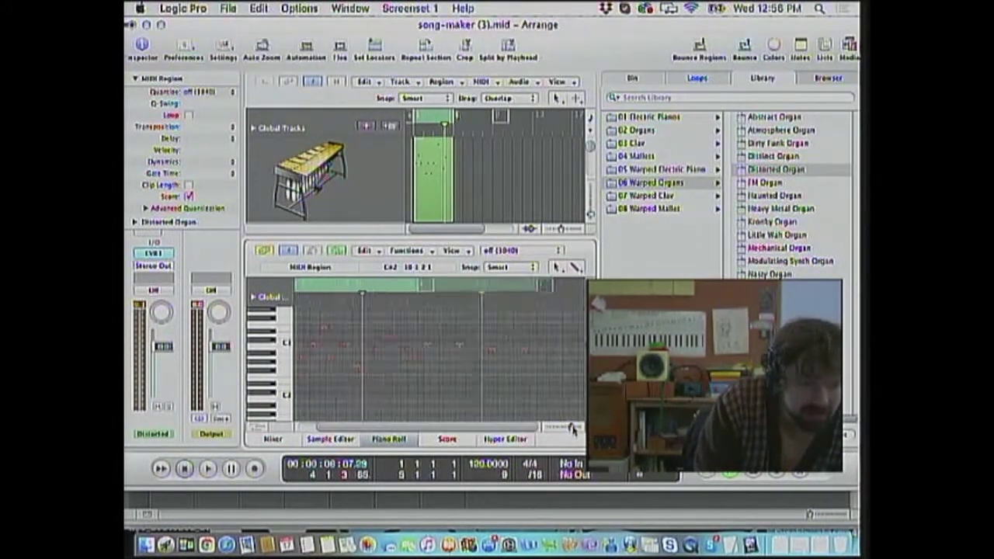
scroll(523, 404, "down", 1)
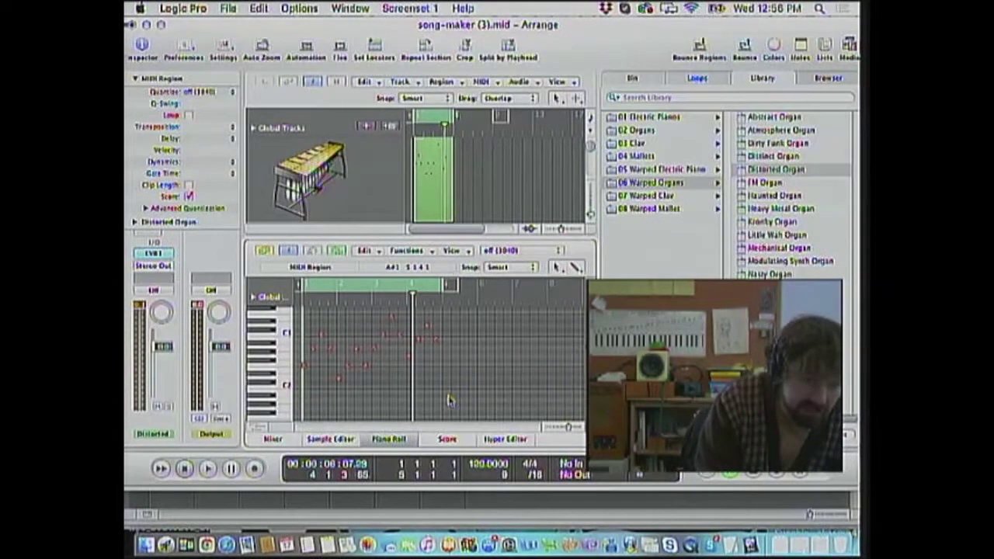
key("super+a")
scroll(334, 353, "up", 3)
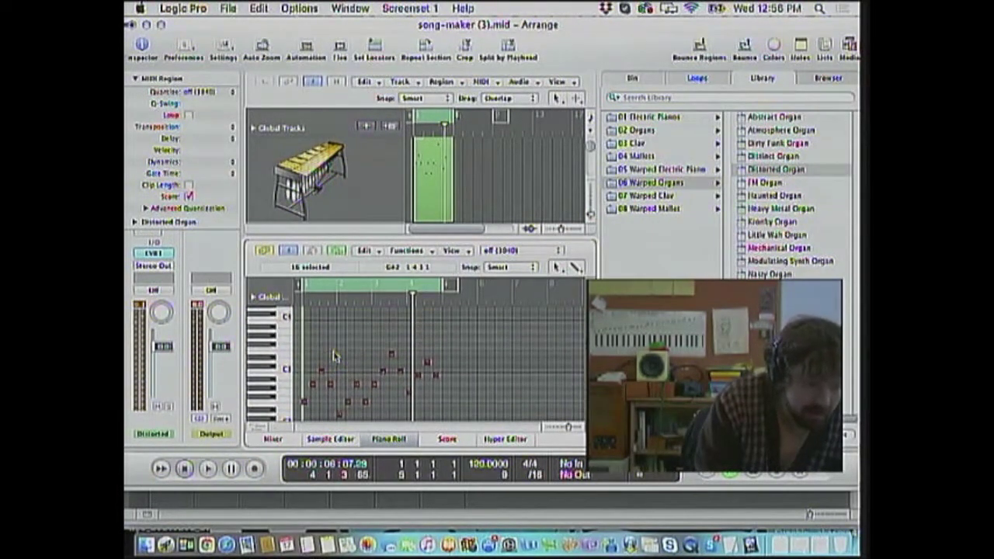
scroll(332, 370, "down", 1)
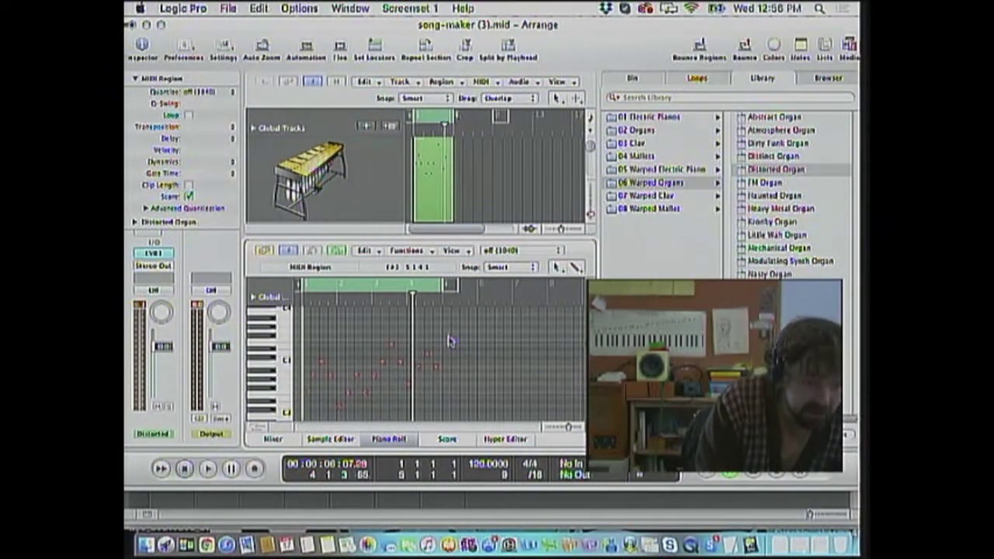
left_click_drag(450, 340, 305, 419)
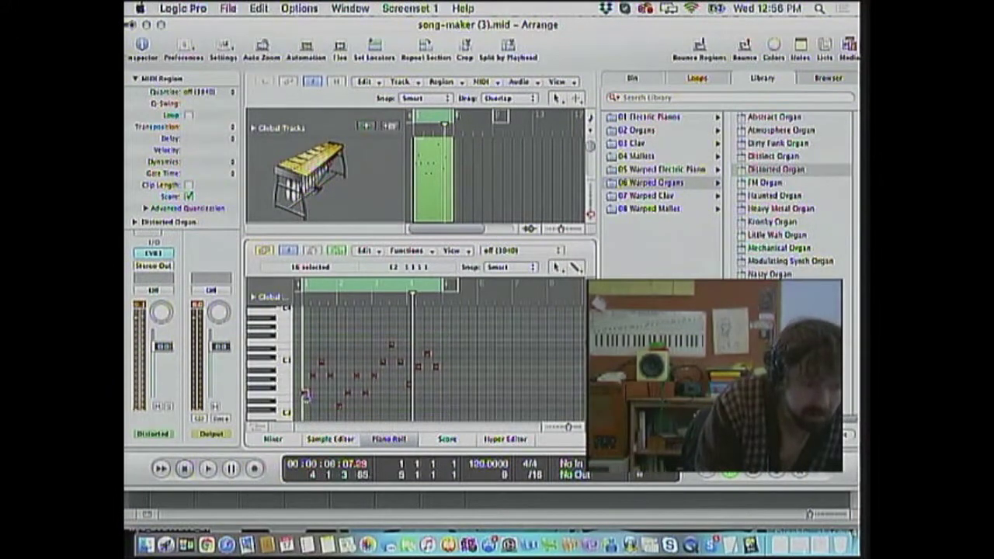
left_click_drag(306, 398, 304, 342)
key("space")
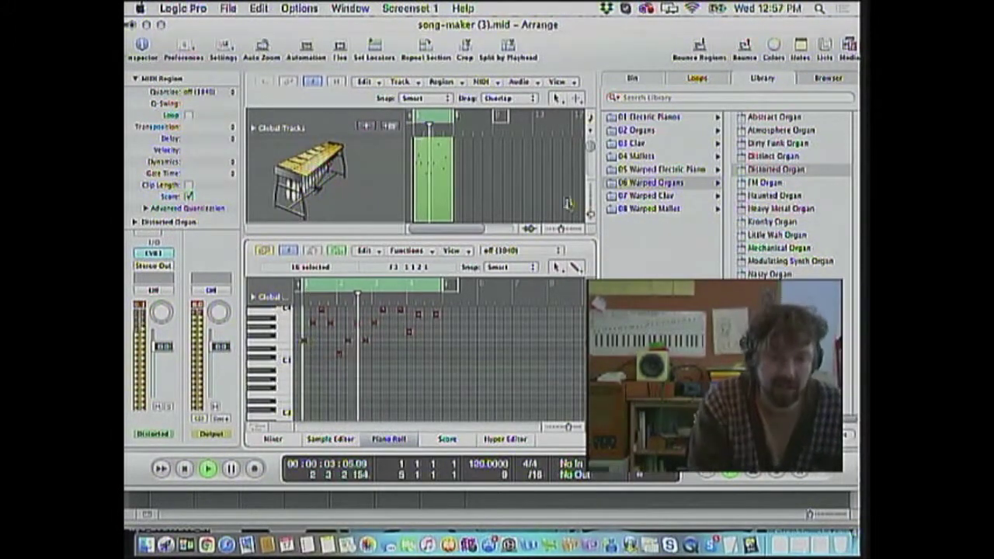
Try the Warm Flute sound from the synthesizers' Modeled Woodwinds on the duplicate track during playback
left_click(638, 158)
key("Left")
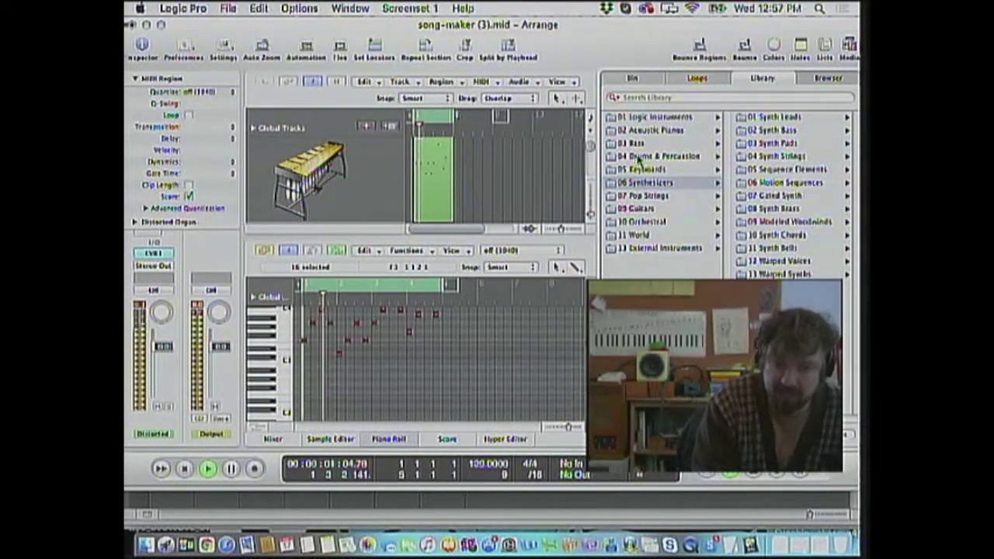
left_click(786, 222)
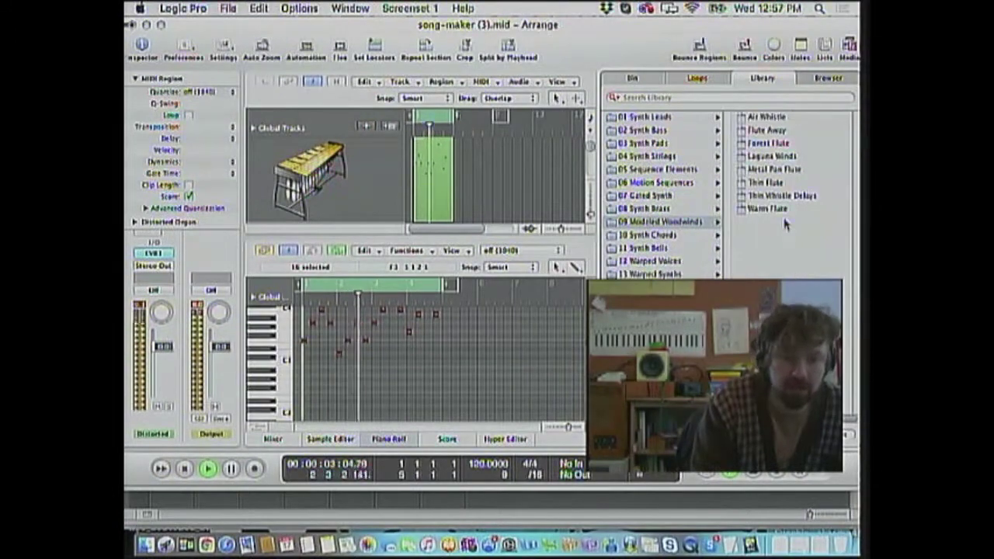
left_click(780, 214)
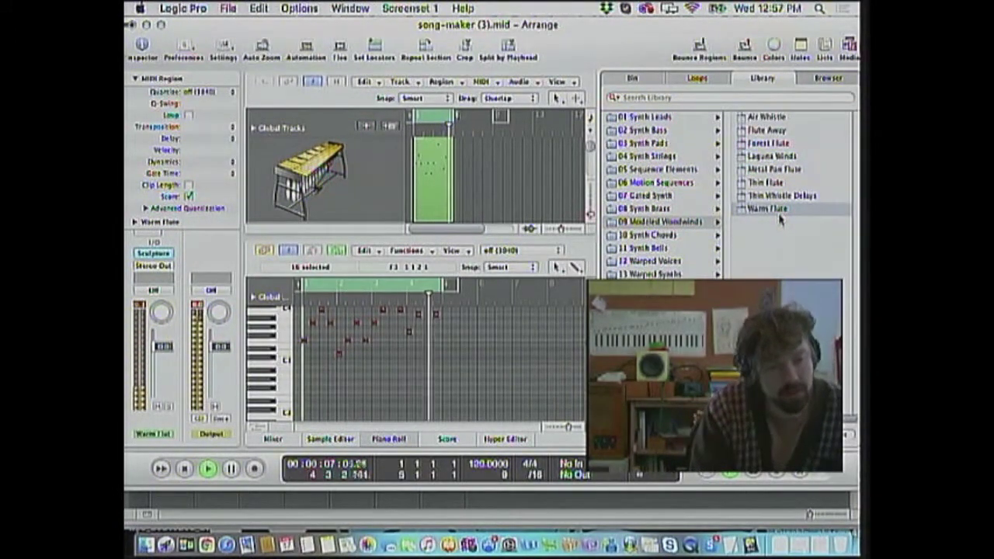
Load the Dark Choir sound from Warped Voices on the duplicate track and listen to it in playback
left_click(656, 262)
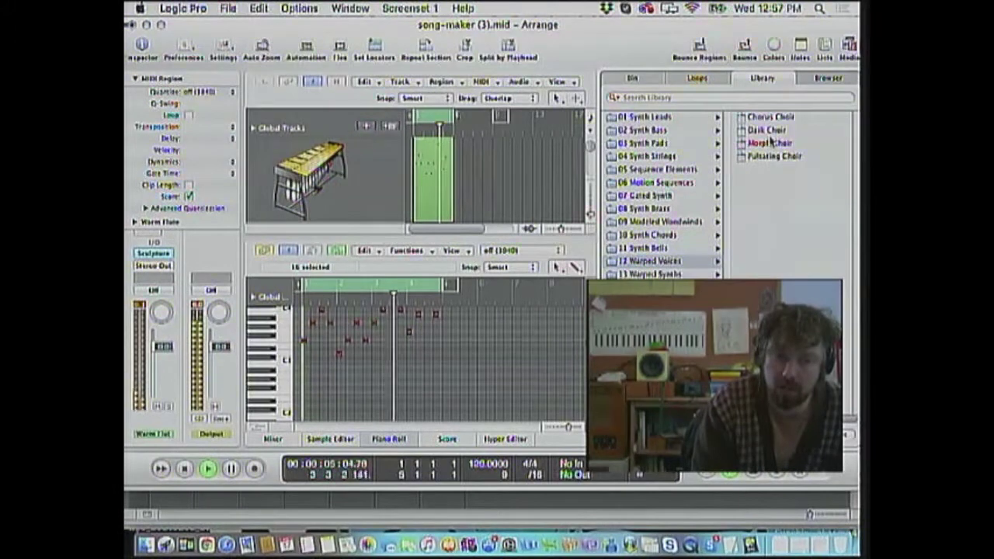
left_click(767, 132)
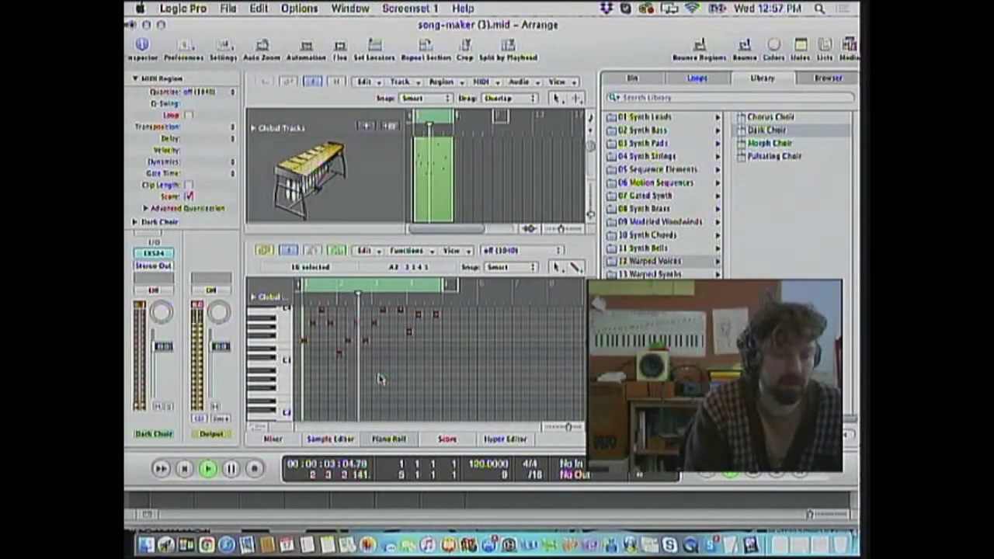
key("space")
Stack A3 and C4 on the F3 at the start of bar 1 and delete the bar's leftover A3
scroll(379, 379, "up", 2)
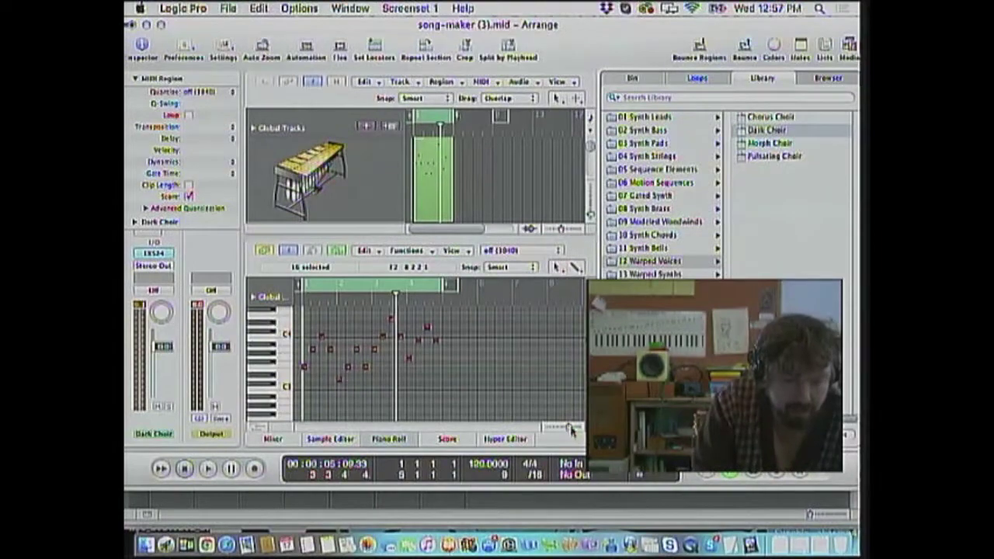
left_click_drag(568, 430, 574, 432)
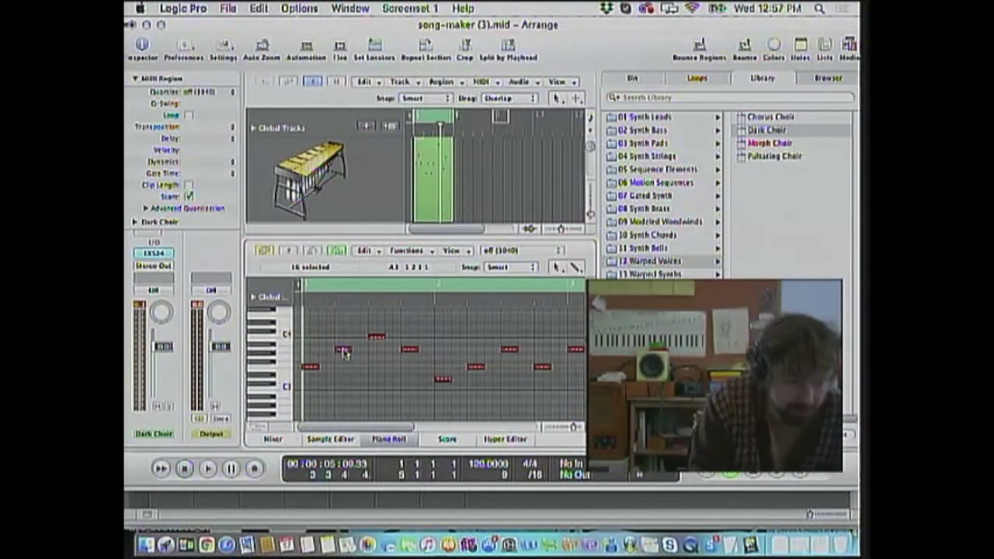
left_click_drag(344, 354, 347, 354)
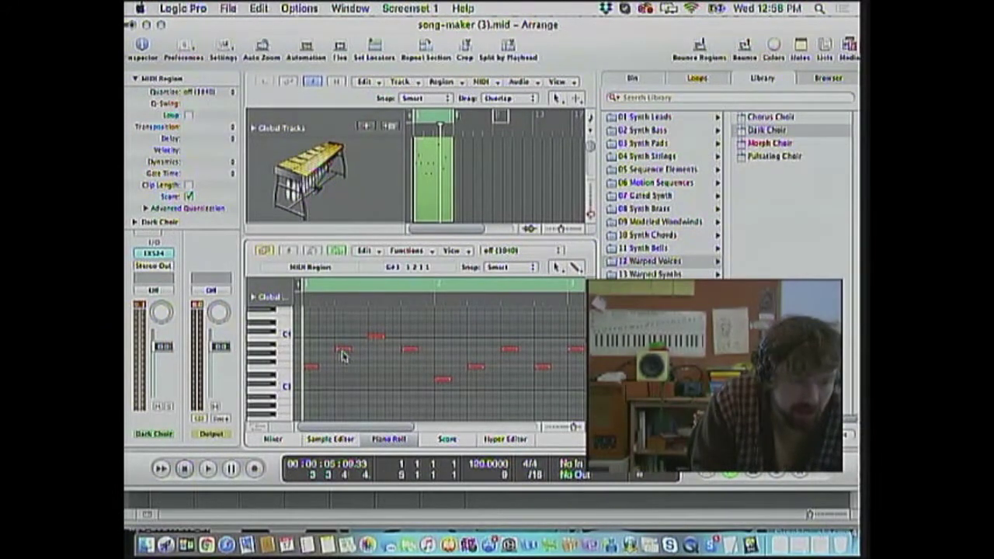
left_click_drag(346, 355, 315, 355)
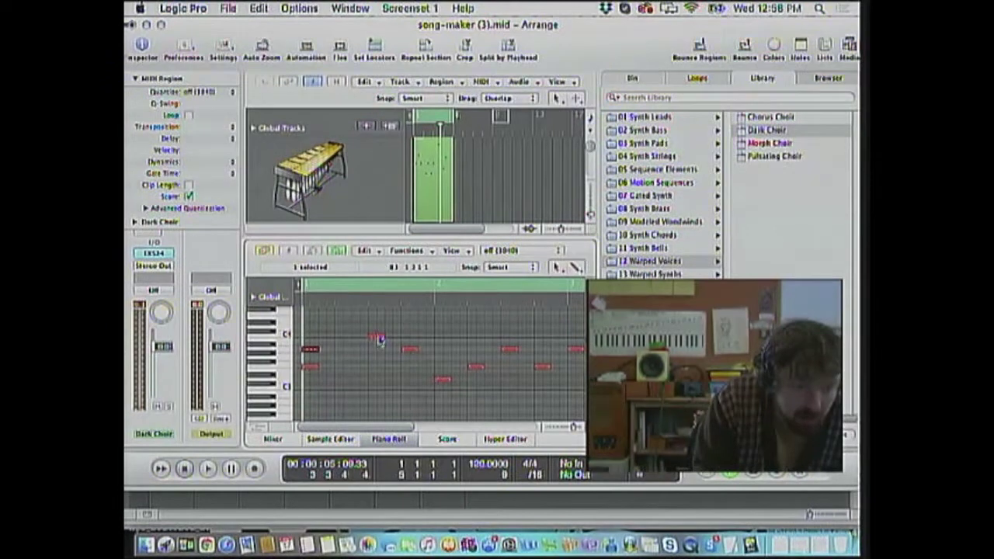
key("e")
left_click(317, 338)
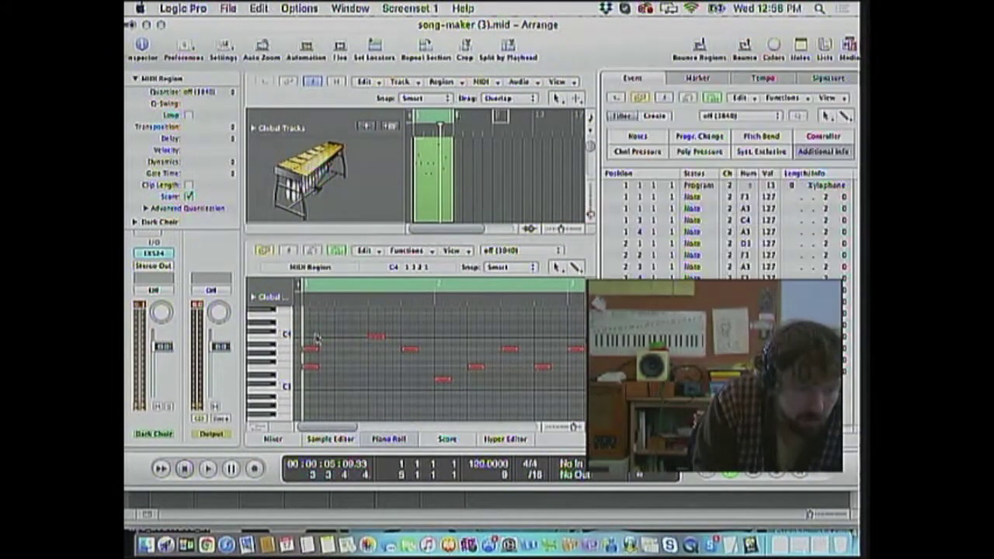
left_click_drag(376, 340, 313, 339)
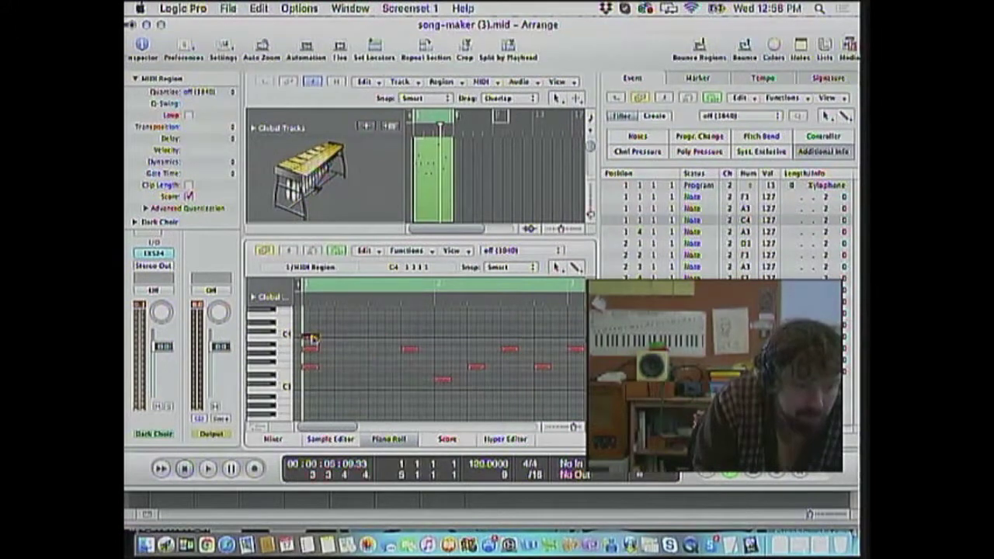
left_click(411, 350)
key("Delete")
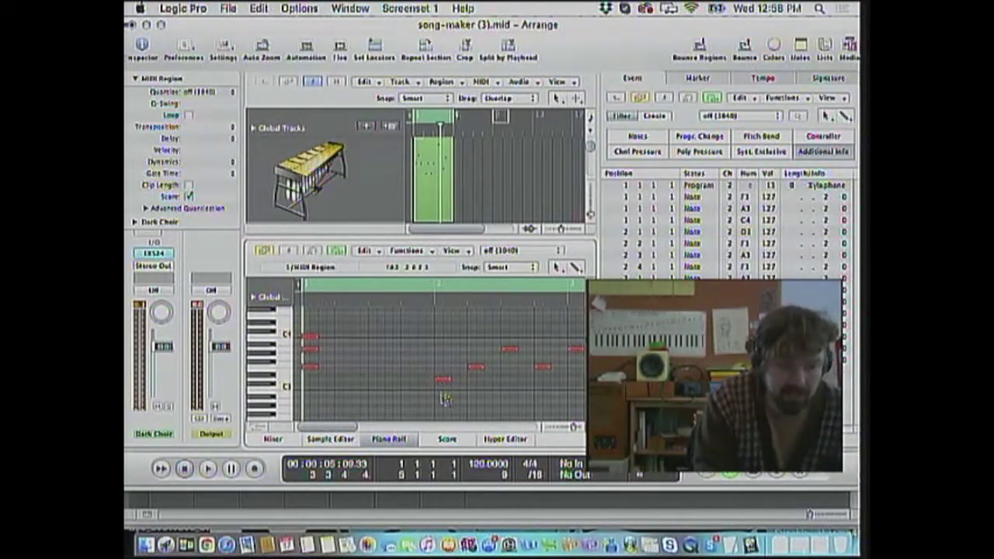
Stack F3 and A3 on the D3 at the start of bar 2 and delete the bar's leftover F3
left_click_drag(476, 368, 454, 369)
left_click_drag(513, 354, 445, 355)
scroll(509, 375, "right", 3)
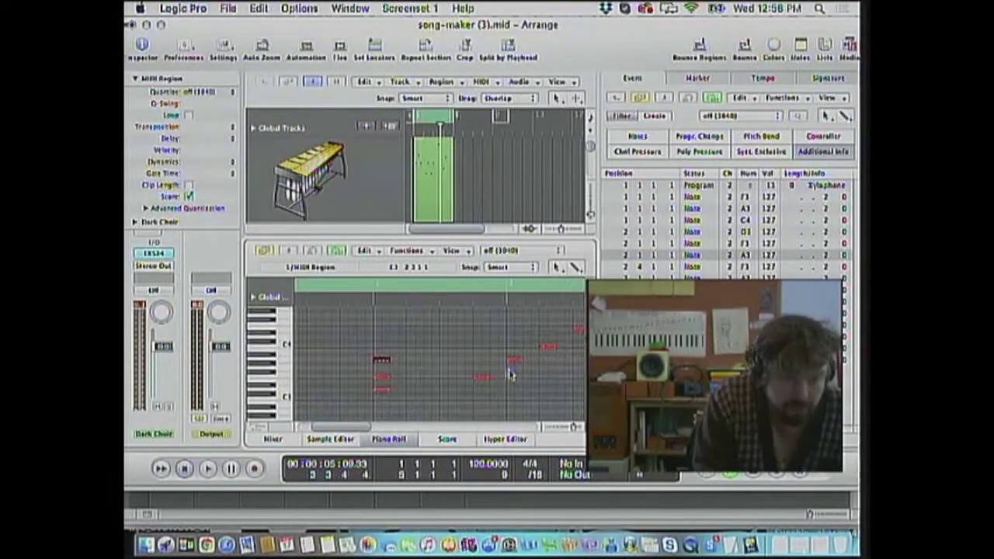
left_click(481, 378)
key("Delete")
Stack C4 and E4 on the A3 at the start of bar 3 and delete the bar's leftover C4
scroll(475, 379, "right", 3)
scroll(472, 380, "up", 1)
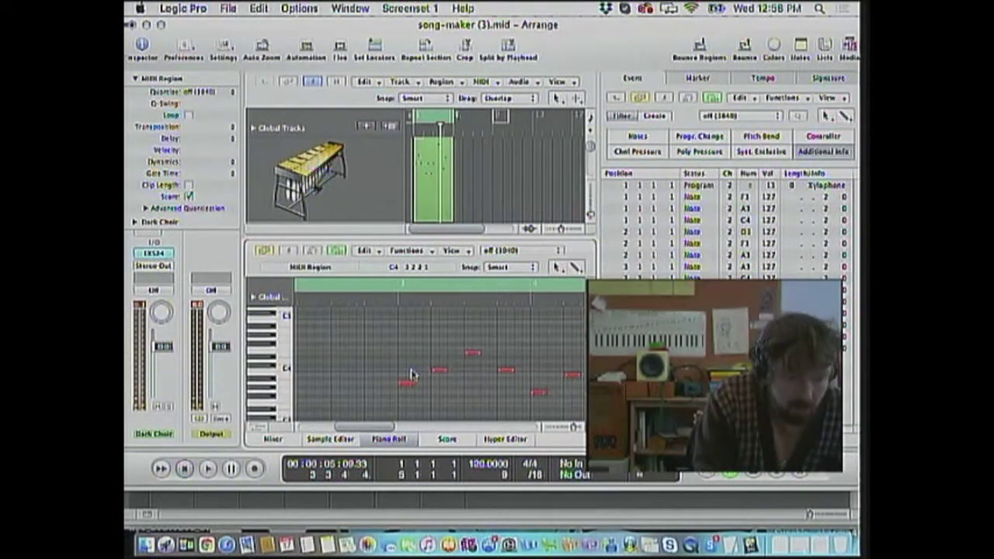
left_click(437, 372)
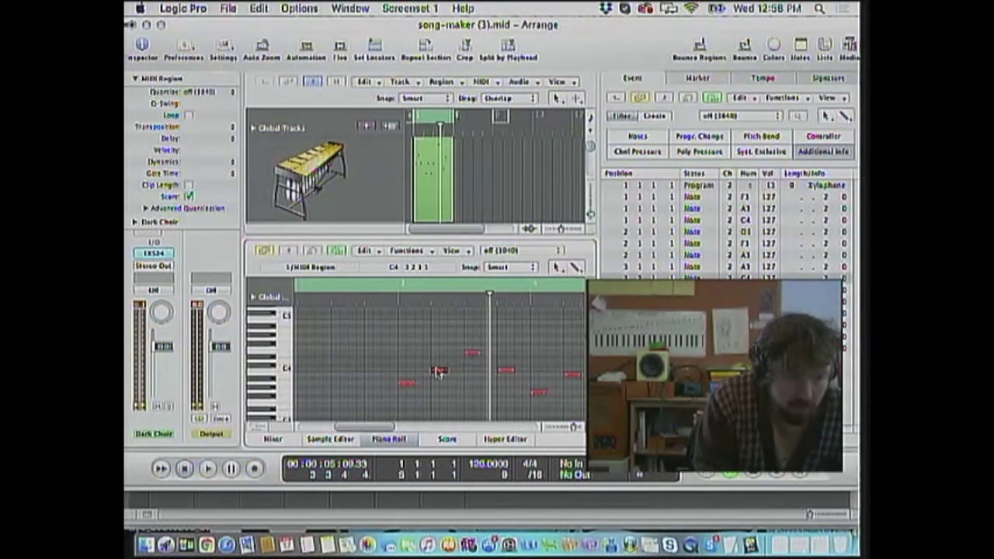
left_click_drag(437, 373, 405, 374)
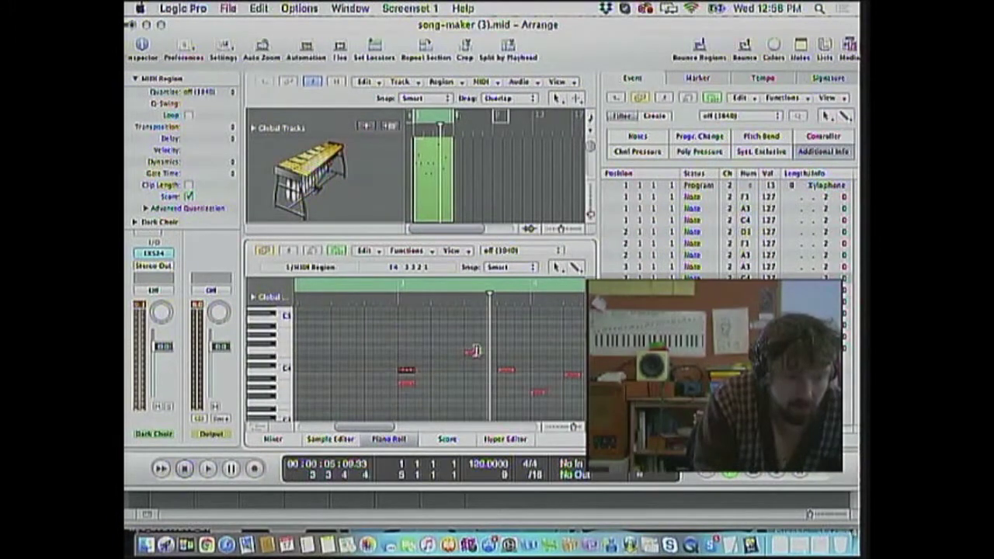
left_click(436, 356)
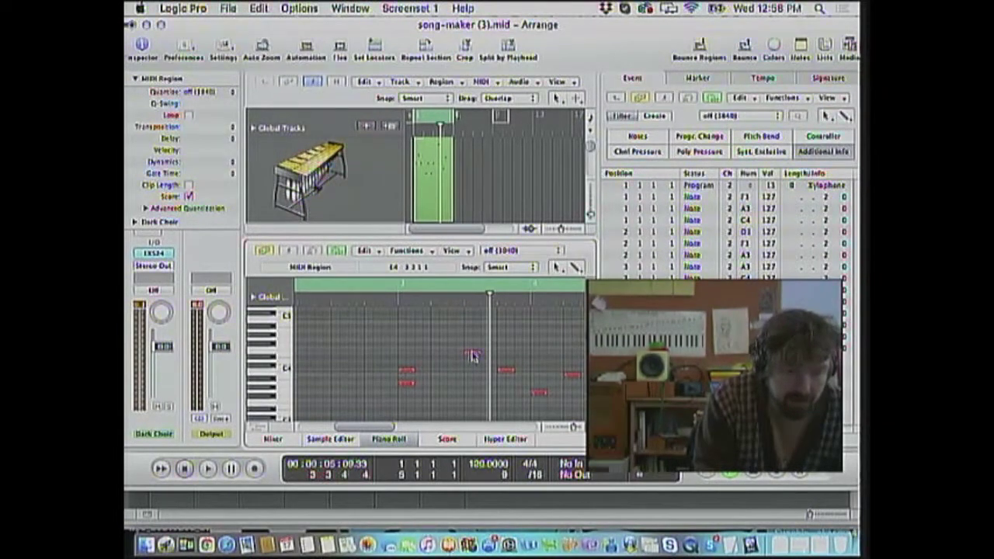
left_click_drag(473, 354, 406, 353)
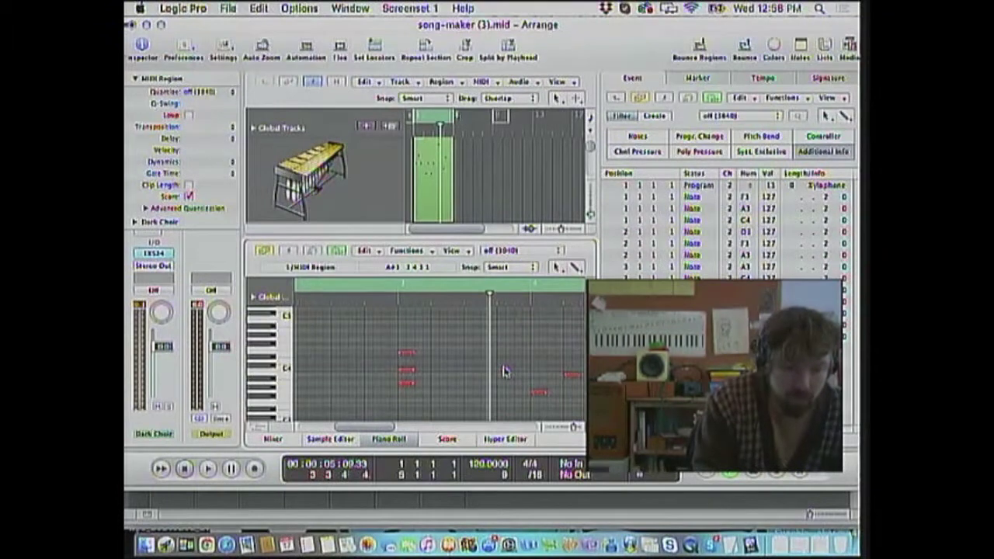
left_click(506, 372)
left_click(415, 395)
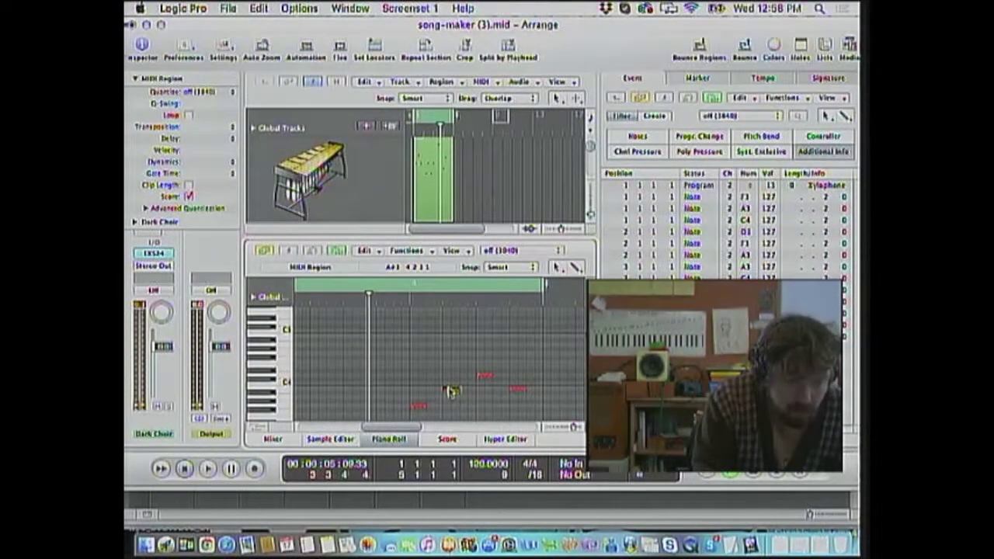
Stack B3 and D4 on the G3 at the start of bar 4 and delete the bar's leftover B3
left_click_drag(451, 393, 424, 393)
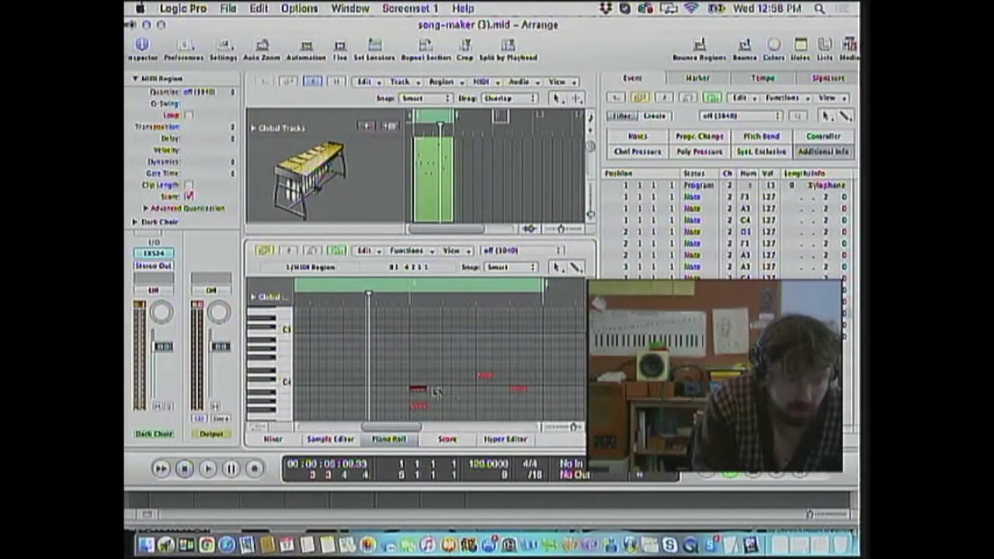
left_click_drag(483, 379, 420, 379)
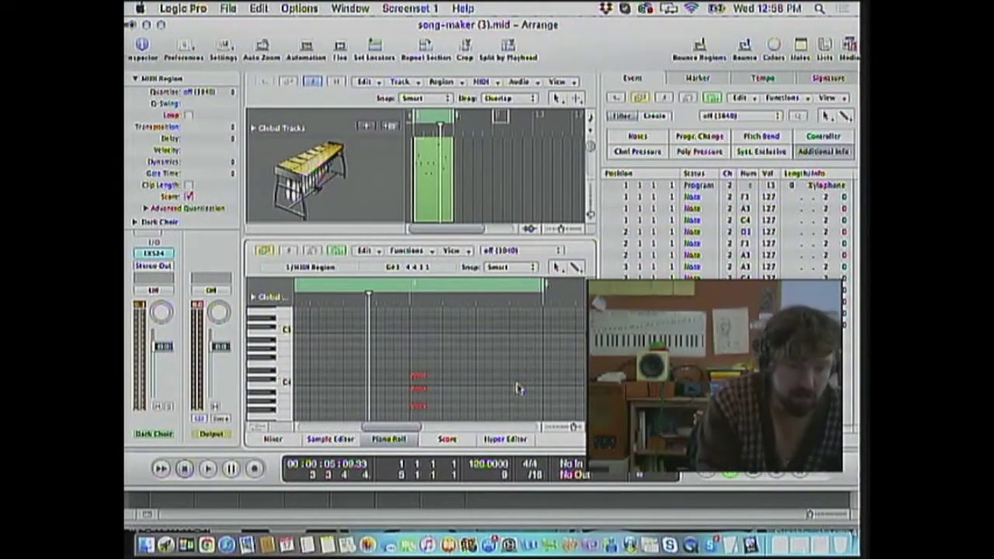
Play back the four short choir chords and check their stacked notes across all four bars
key("space")
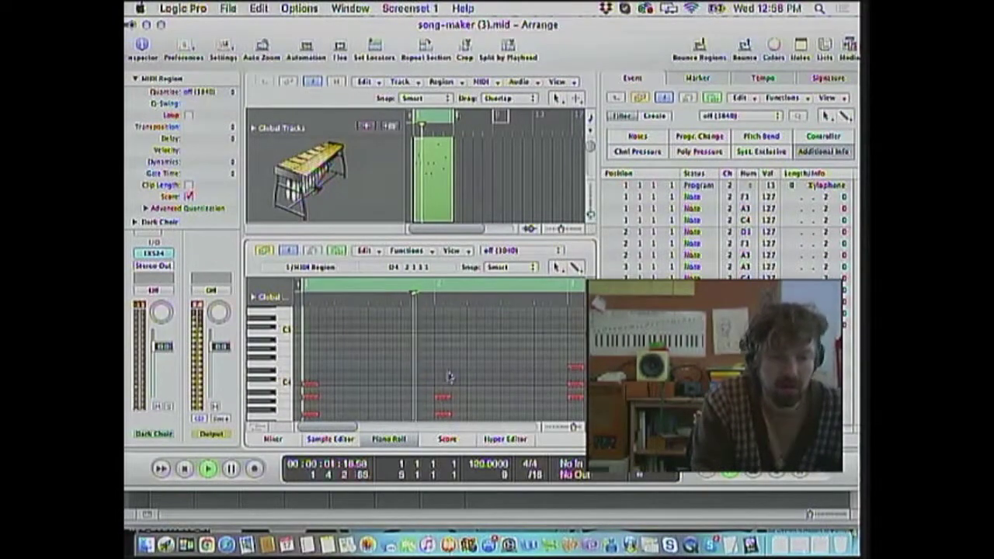
scroll(433, 380, "down", 3)
scroll(433, 381, "down", 1)
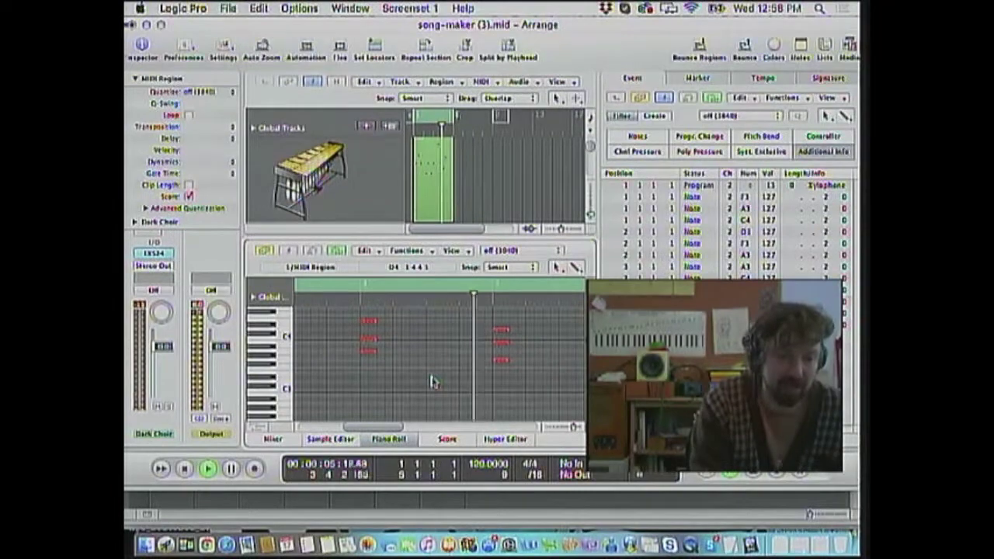
scroll(432, 381, "down", 1)
scroll(432, 381, "up", 2)
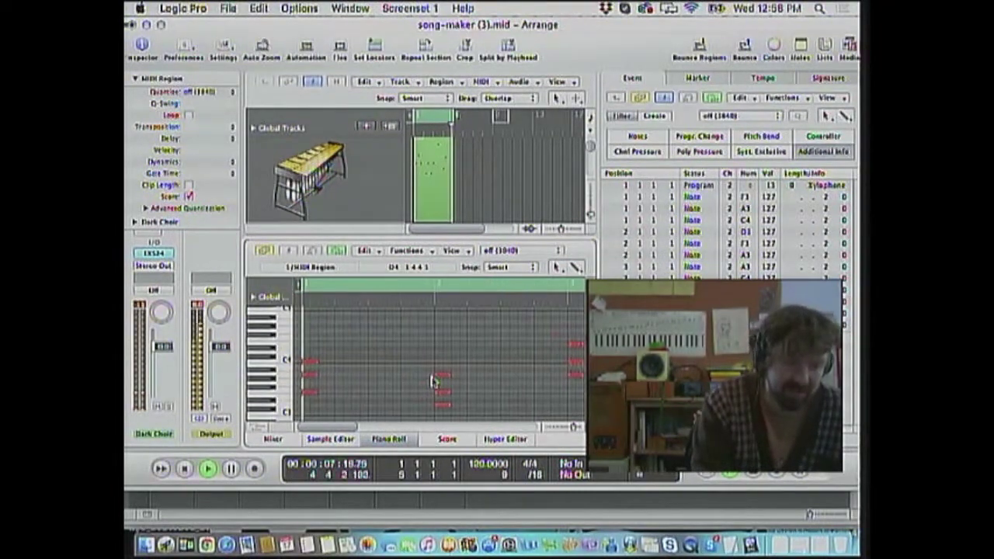
key("space")
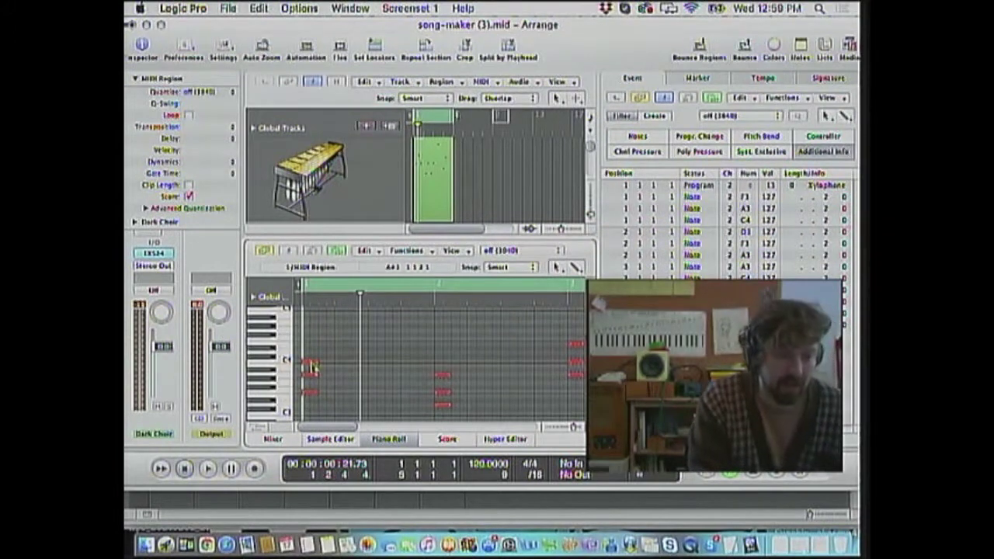
Lengthen the three-note chord in bar 1 to fill its bar and stretch the bar 2 chord almost to bar 3
left_click_drag(302, 357, 431, 377)
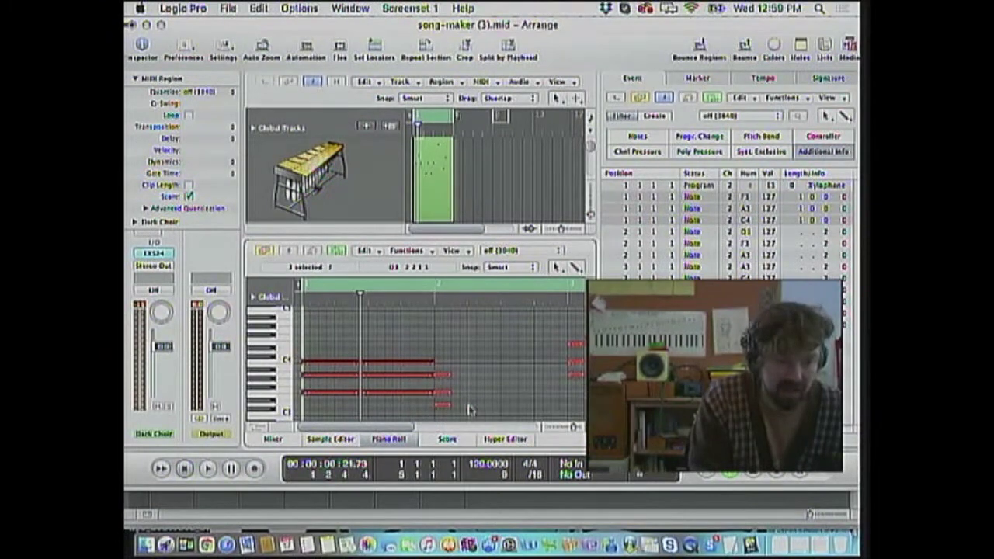
scroll(469, 410, "down", 2)
right_click(463, 394)
left_click(451, 360)
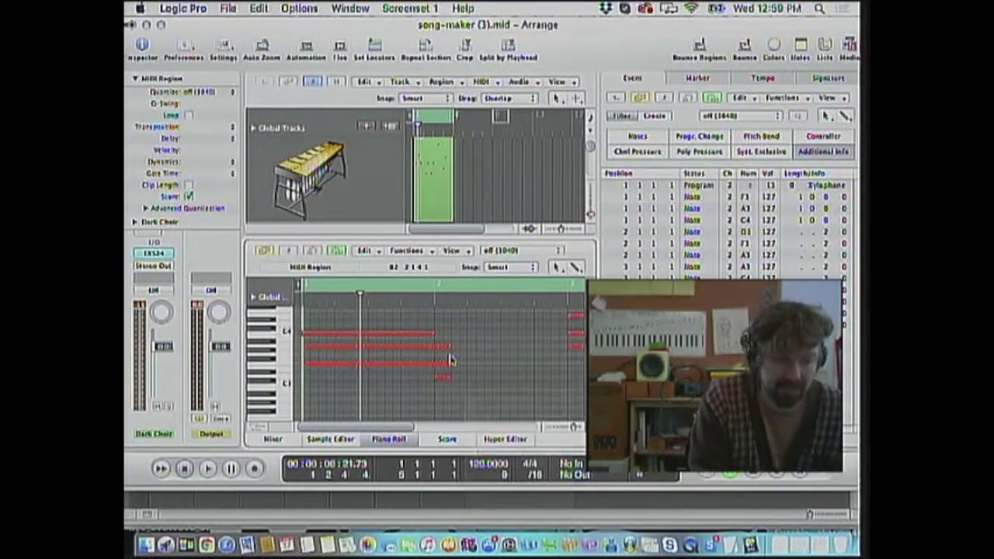
left_click_drag(451, 360, 561, 344)
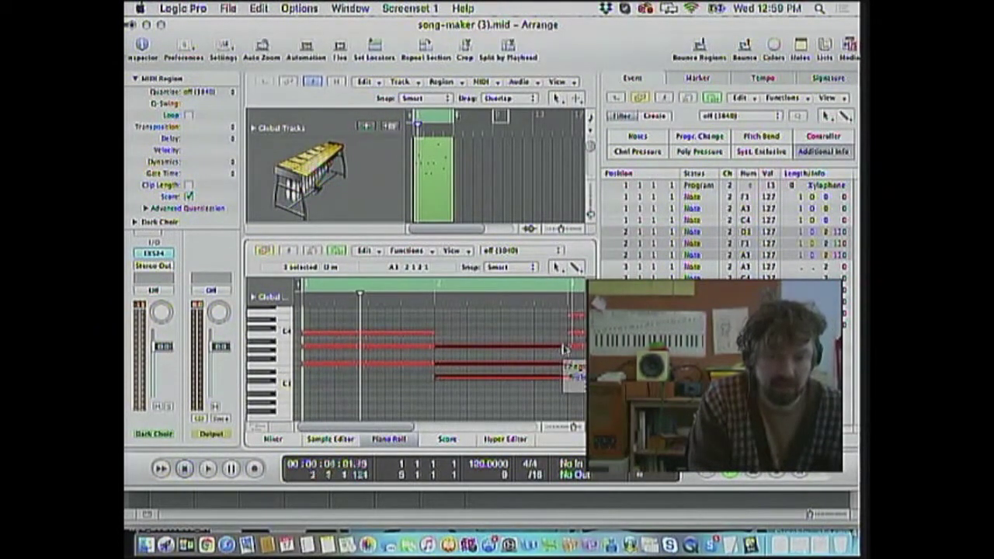
Shorten all three notes of the bar 2 chord together so they end slightly before bar 3
left_click(402, 376)
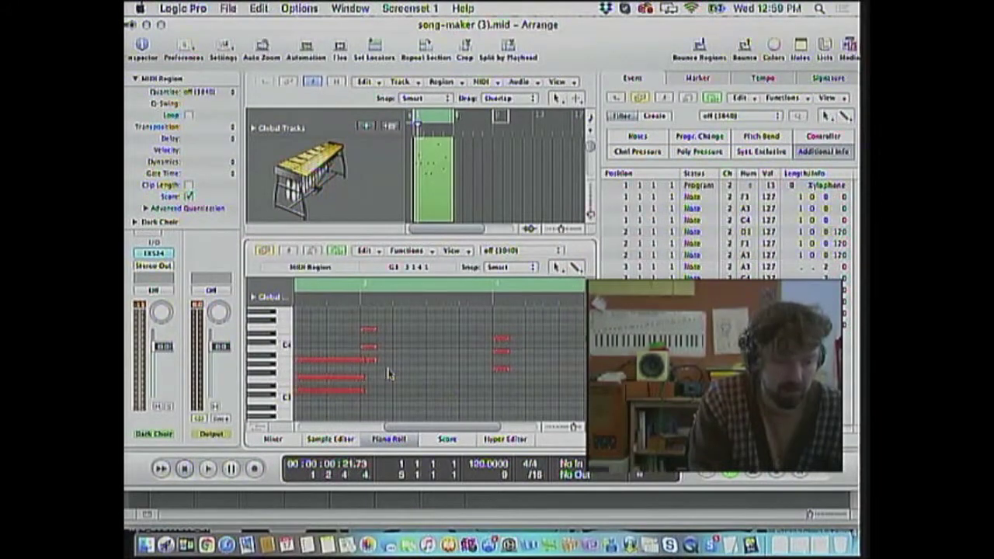
left_click(353, 392)
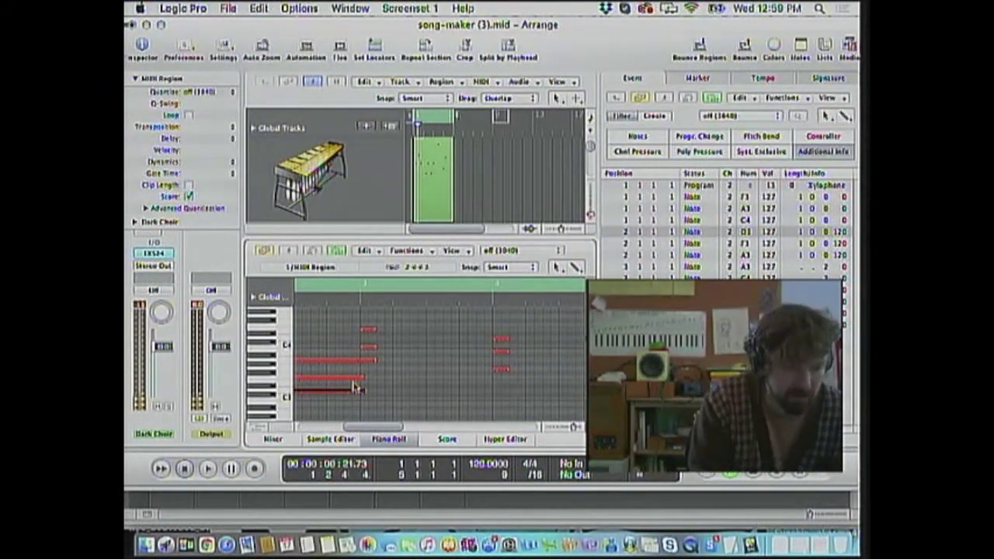
left_click(355, 378, "shift")
left_click(353, 362, "shift")
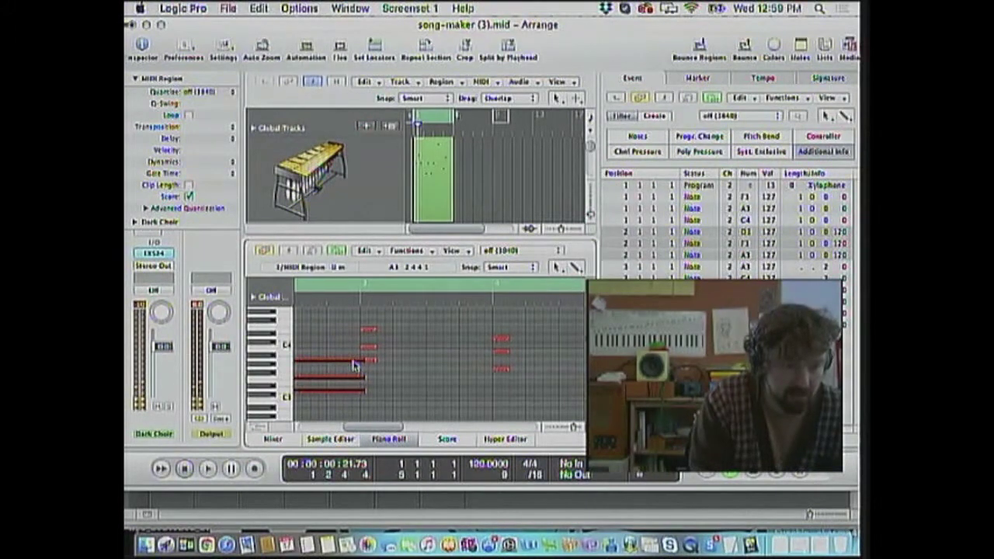
left_click_drag(361, 392, 353, 393)
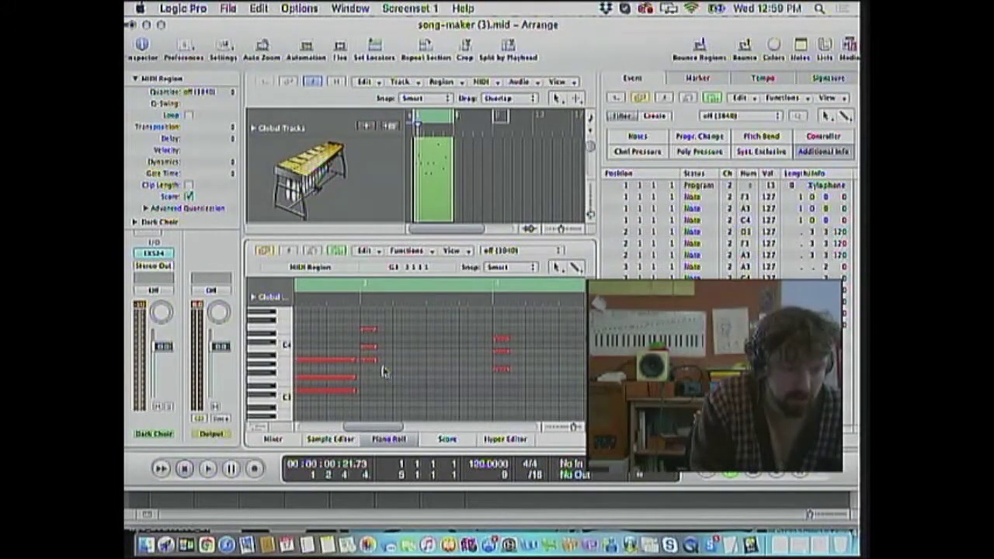
Lengthen the bar 3 and bar 4 chords to nearly fill their bars and play back the sustained choir part
left_click_drag(367, 332, 365, 329)
scroll(379, 368, "right", 3)
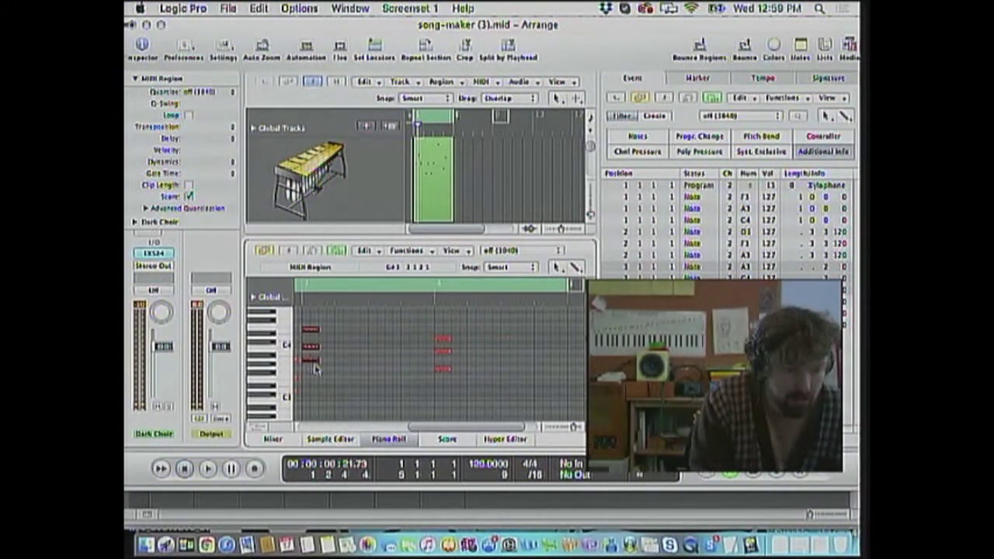
left_click_drag(311, 360, 427, 368)
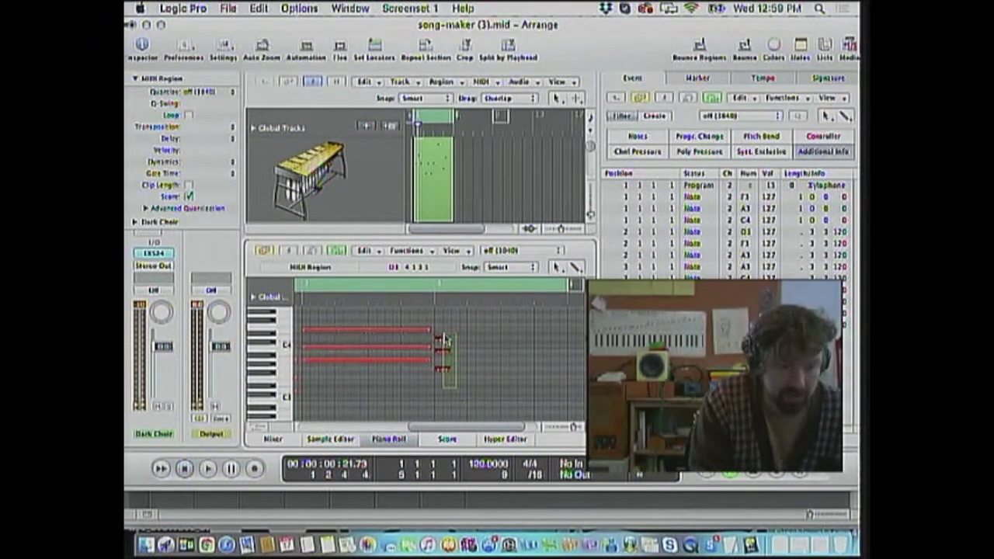
left_click_drag(444, 371, 567, 372)
key("space")
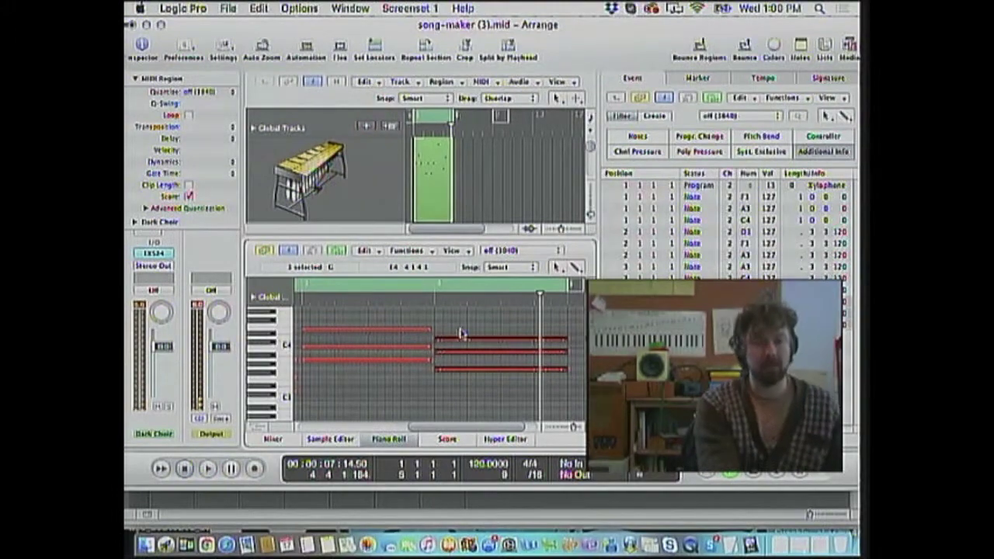
Add an empty second Wide Marimba track below the first one and show the sound library for it
scroll(314, 361, "left", 5)
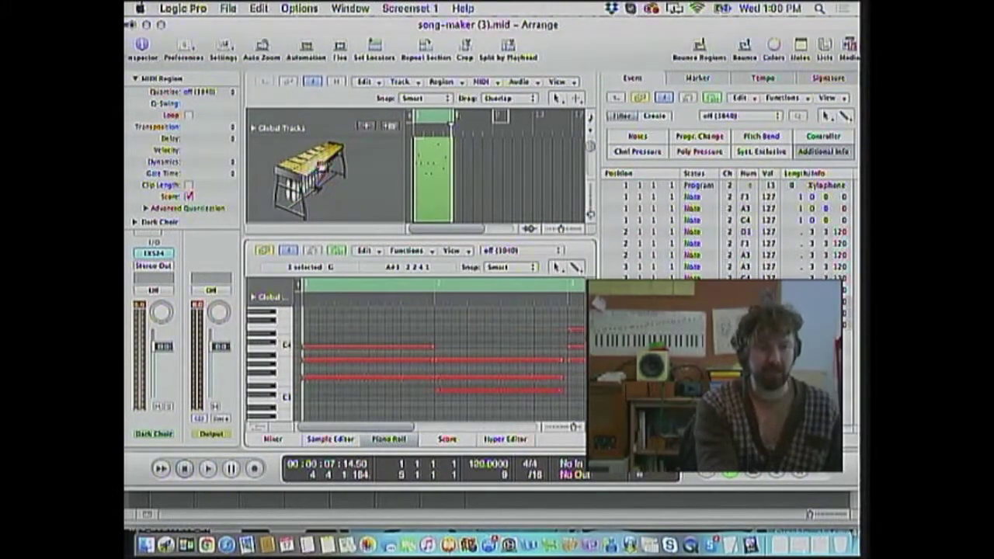
left_click(322, 166)
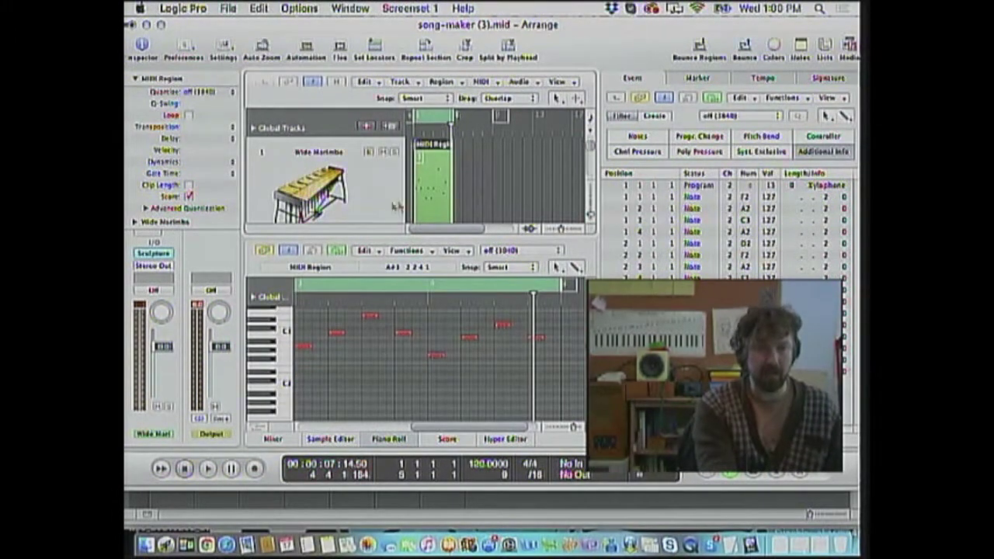
scroll(348, 199, "down", 3)
scroll(348, 196, "up", 3)
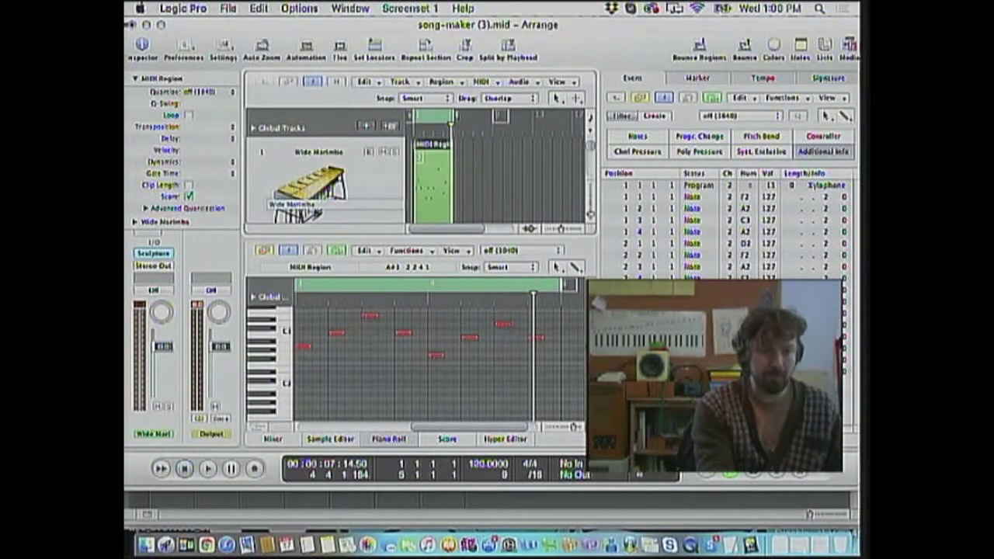
left_click_drag(573, 428, 565, 428)
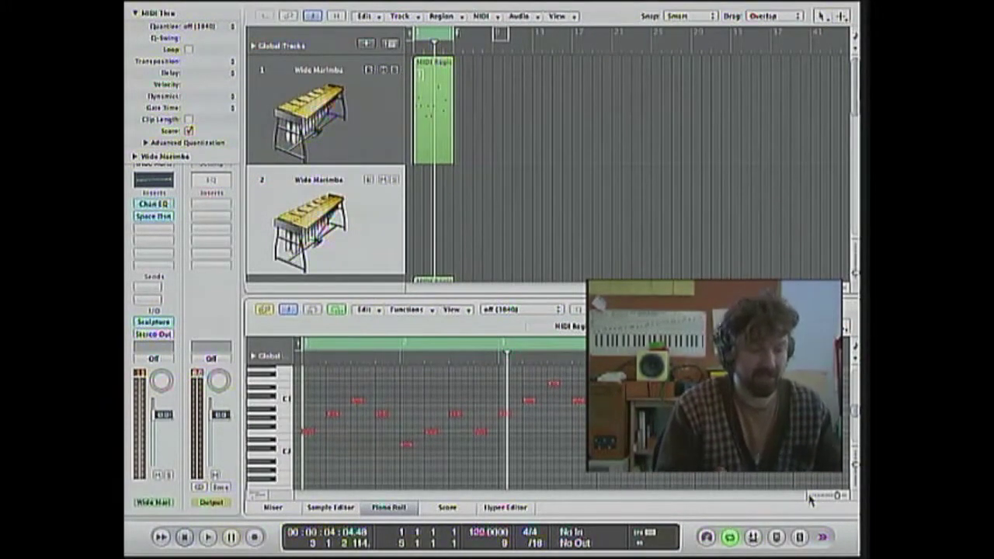
key("y")
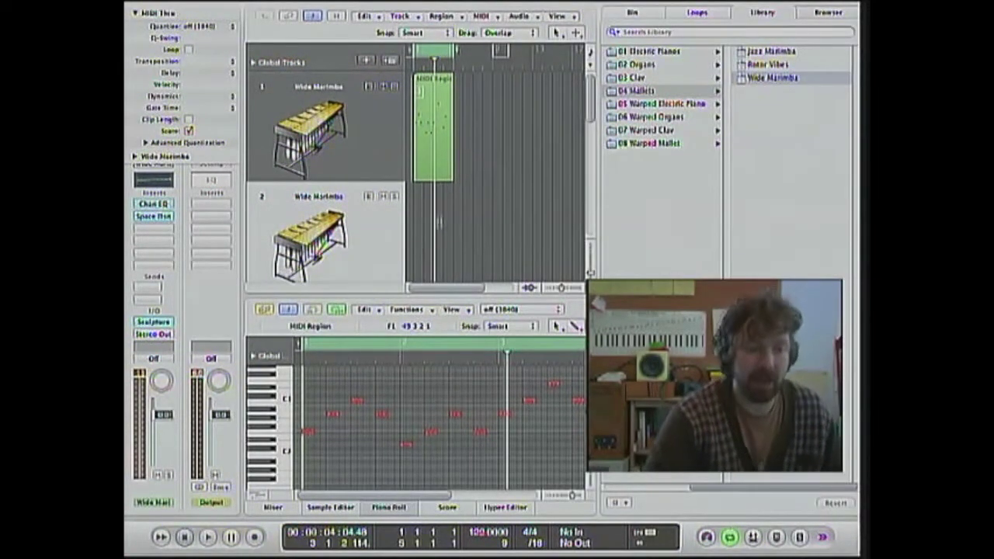
scroll(319, 204, "down", 1)
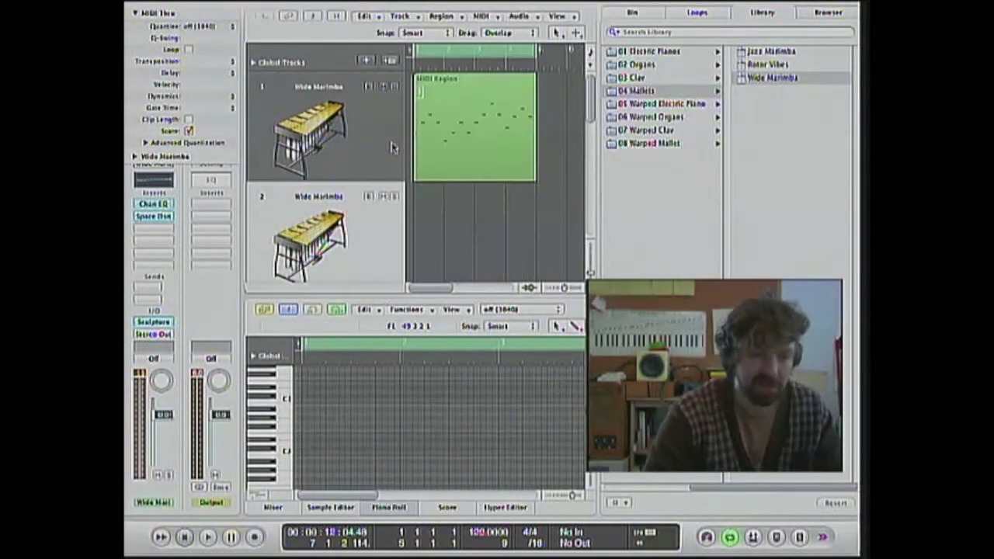
Start playback and audition the Classic Wurlitzer 240V sound from Electric Pianos on the marimba pattern
key("space")
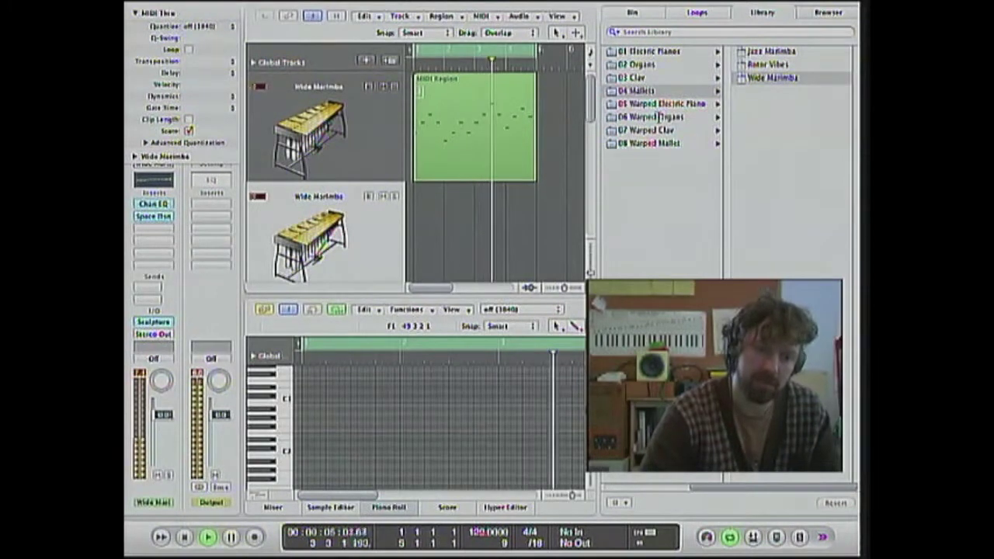
left_click(638, 78)
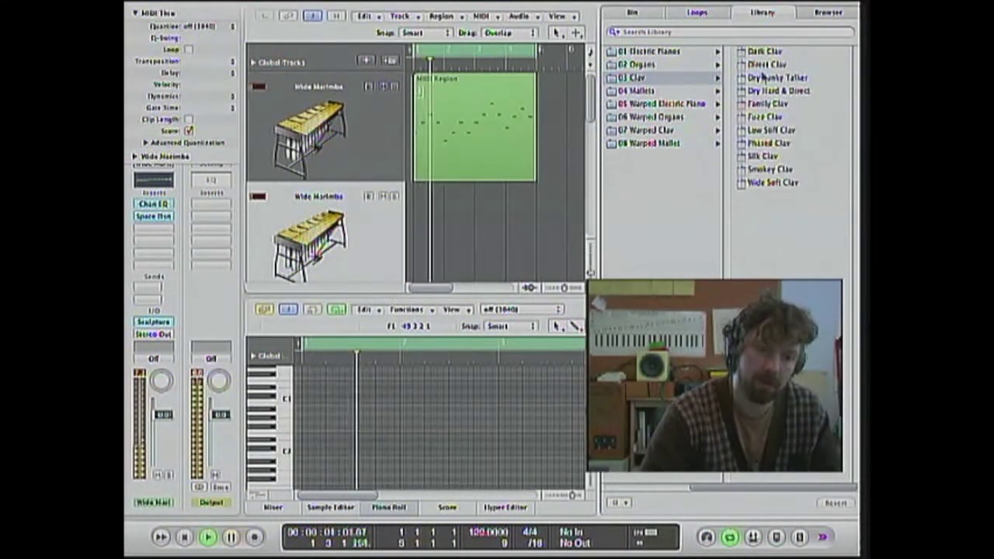
left_click(679, 51)
left_click(777, 104)
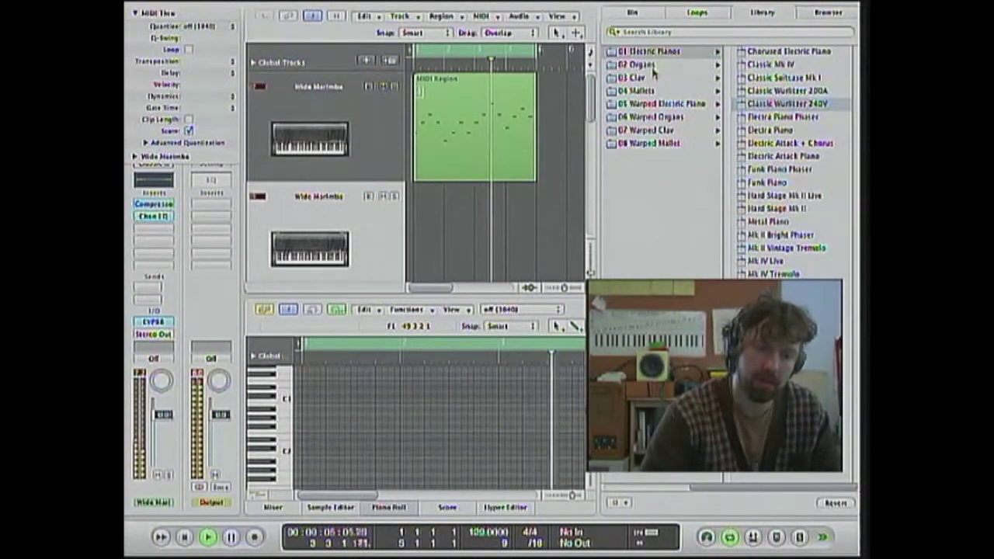
Audition the Warm String Section, Silky String Section and Pop String Ensemble sounds from Pop Strings on the playing pattern
key("Left")
key("Left")
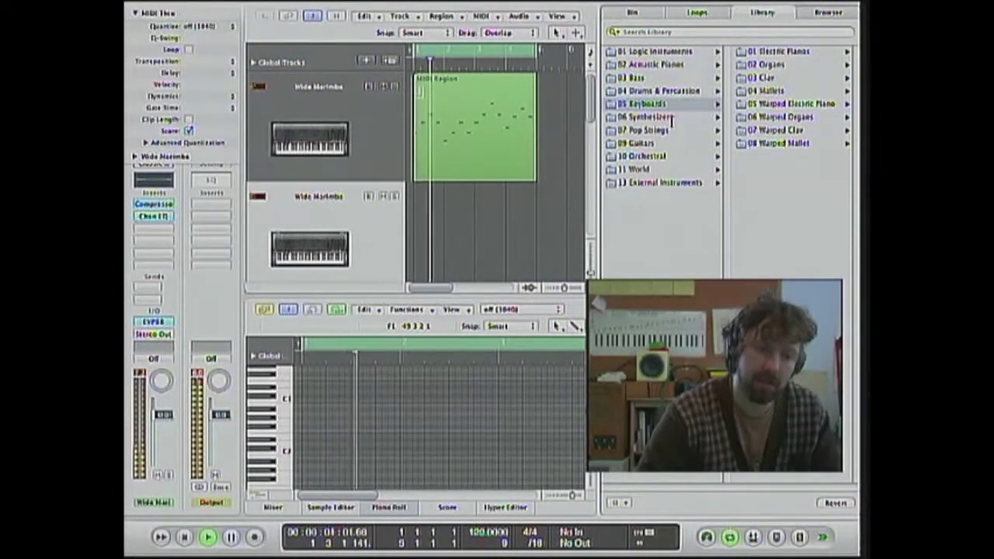
key("Down")
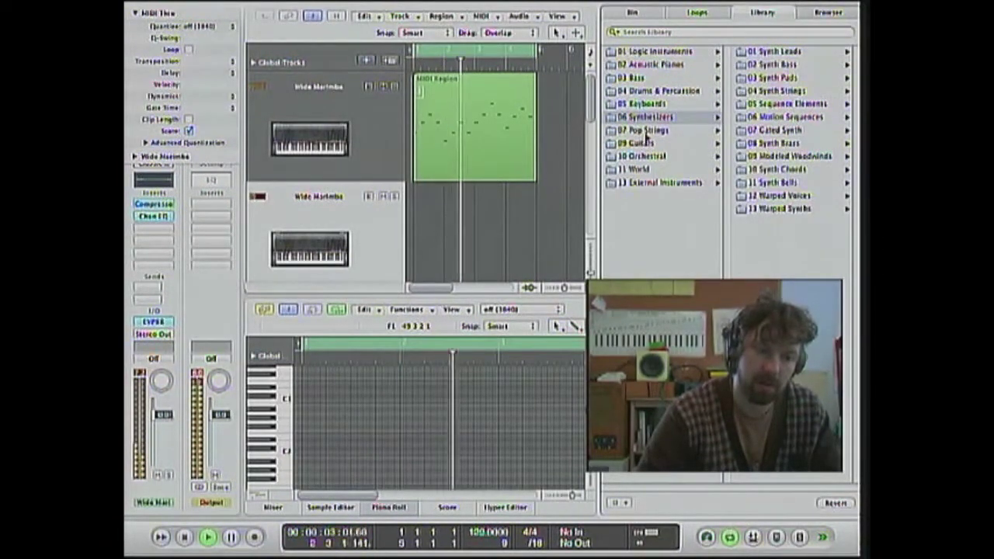
key("Down")
left_click(787, 93)
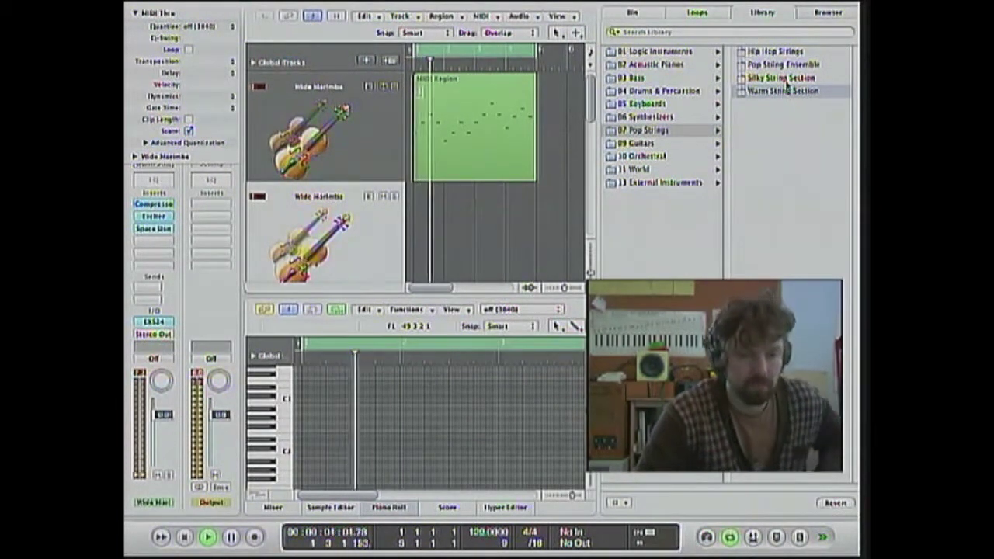
left_click(786, 83)
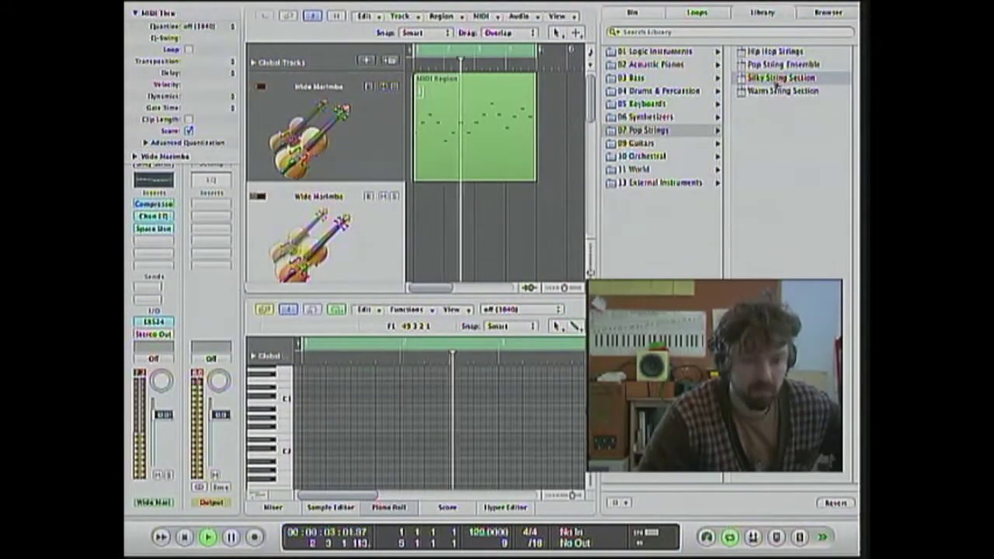
left_click(774, 68)
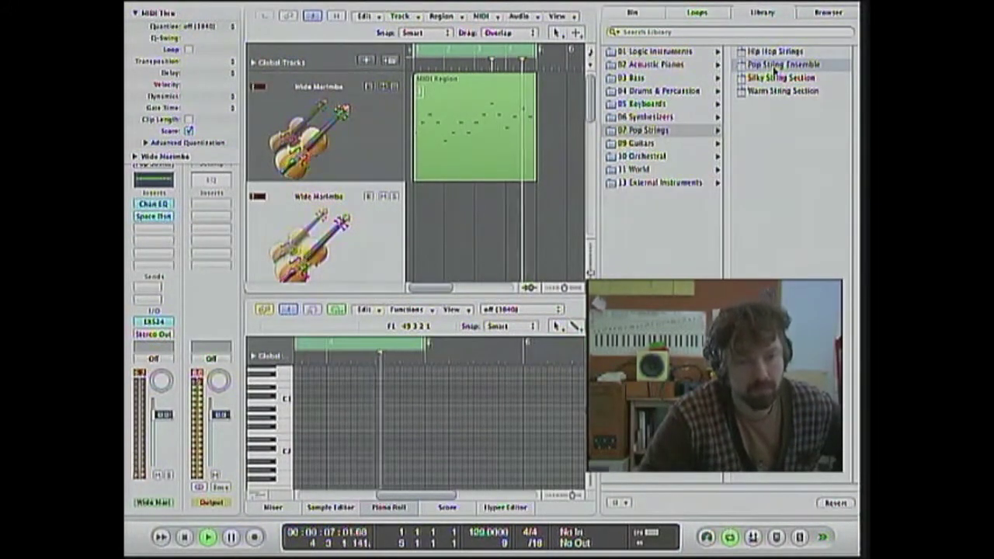
Audition Dark Cosmos, Icy Whirlpool and Massive Strings from Synth Strings and load Satellite Strings on the playing pattern
left_click(665, 117)
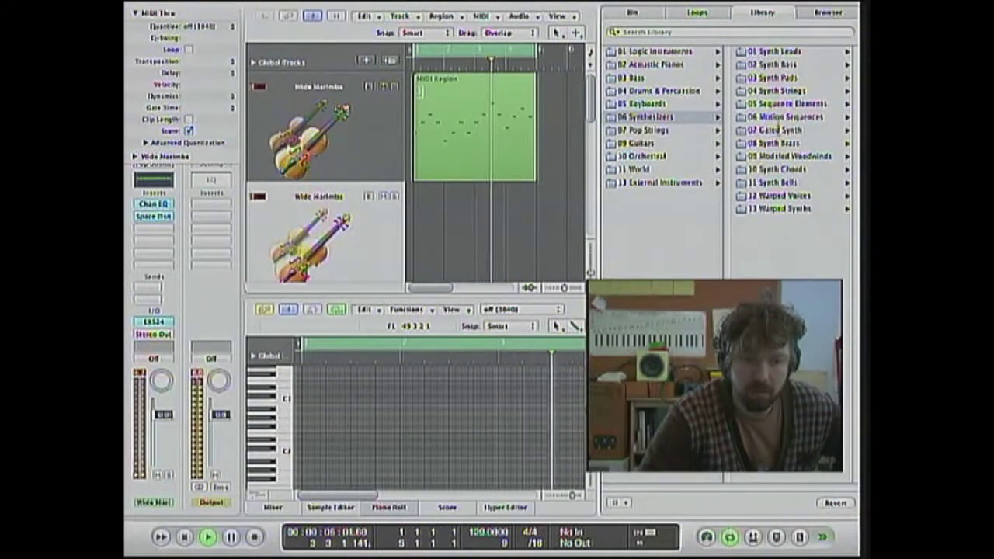
left_click(781, 91)
left_click(787, 91)
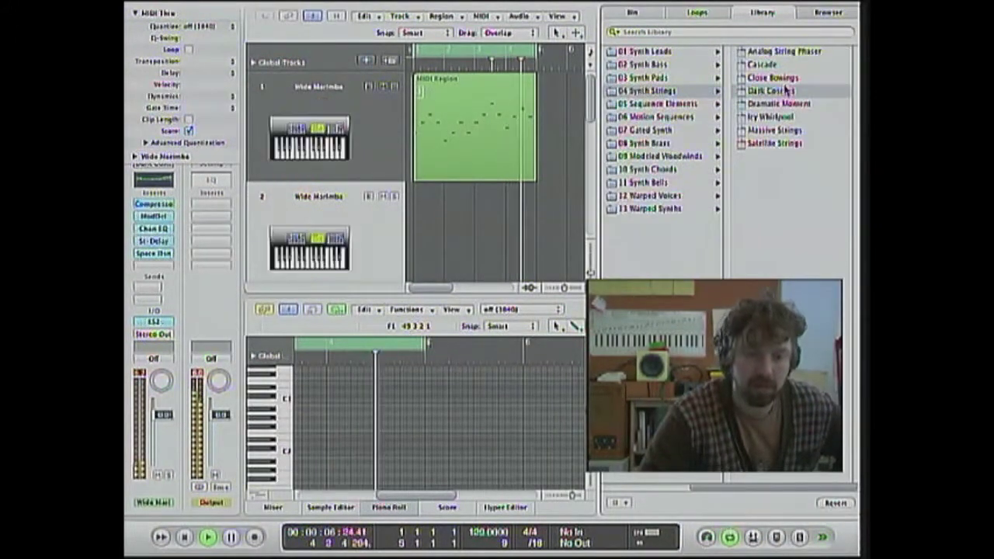
left_click(773, 116)
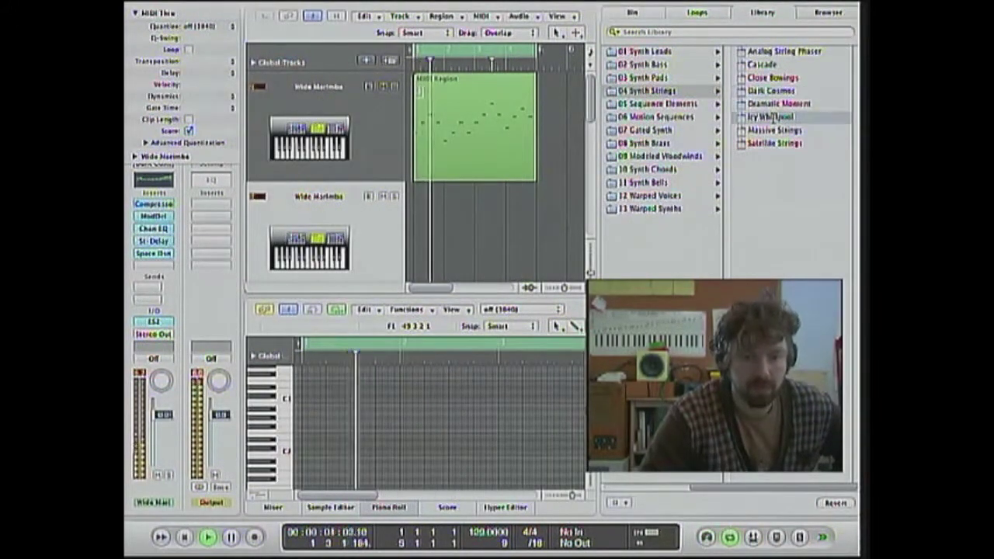
left_click(773, 130)
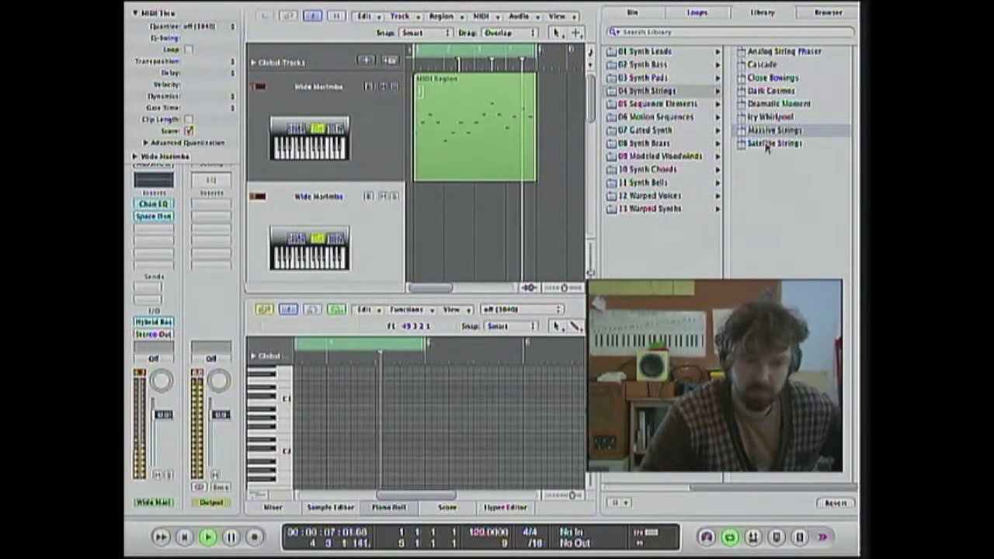
left_click(768, 145)
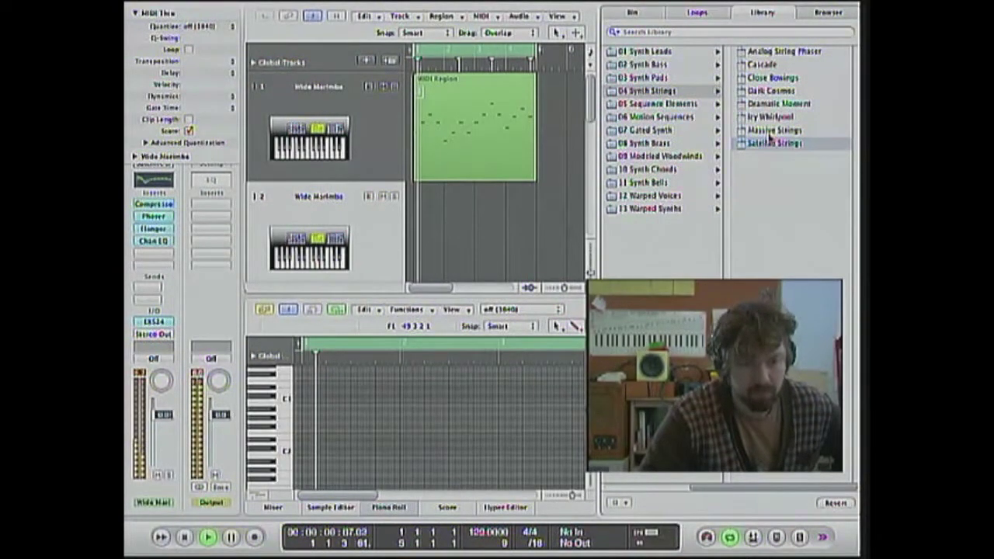
Audition Massive Strings from Synth Strings, then Laguna Winds and Forest Flute from Modeled Woodwinds on the playing pattern
left_click(769, 131)
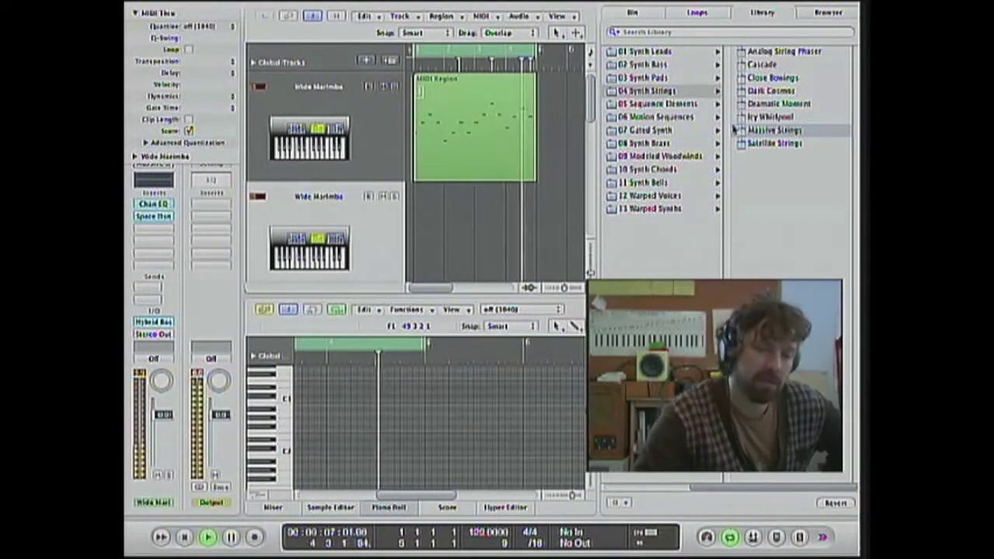
left_click(658, 130)
left_click(682, 156)
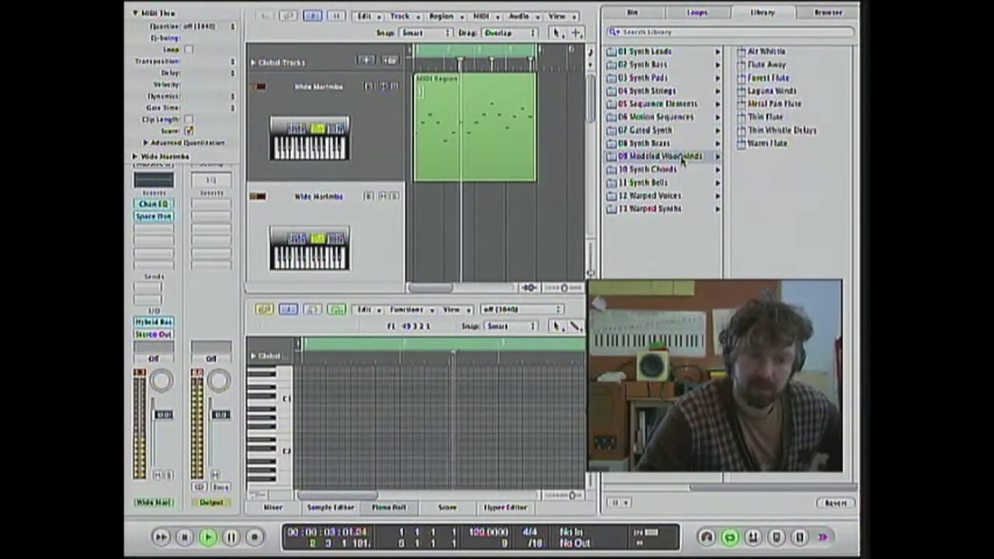
left_click(767, 92)
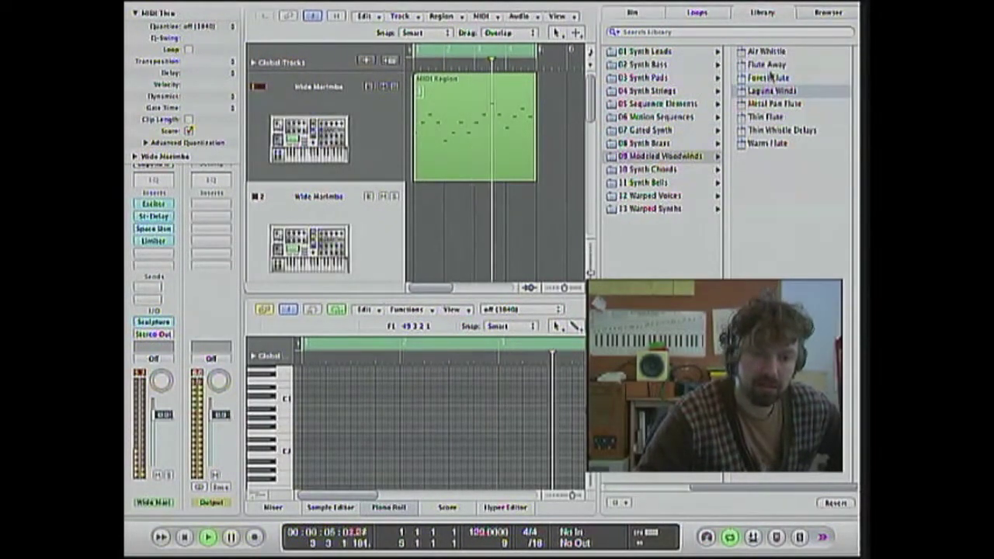
left_click(769, 78)
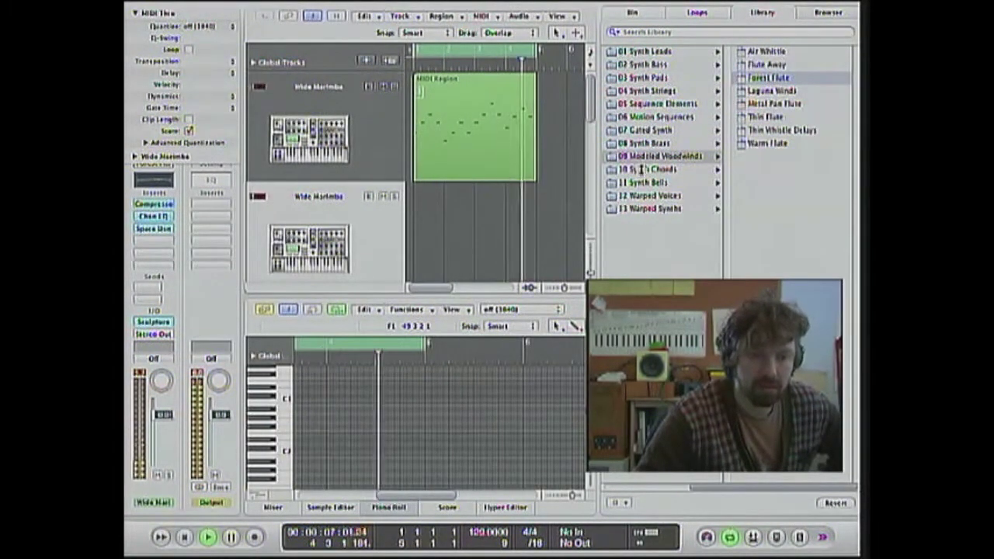
Check the Warped Voices category and audition Ambient Spheres, Bell Crystal, Bell Glass and Tubular Pipe from Synth Bells
left_click(649, 195)
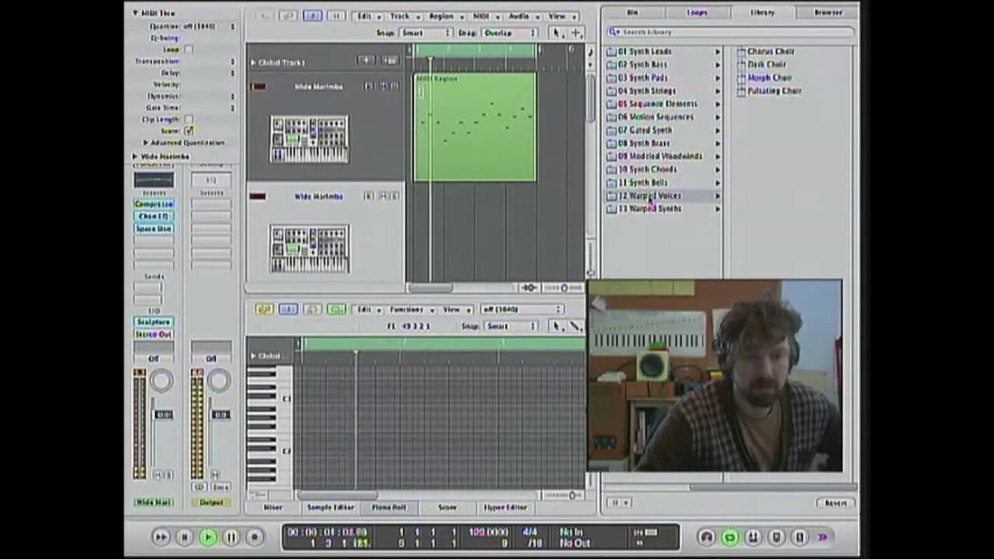
left_click(645, 182)
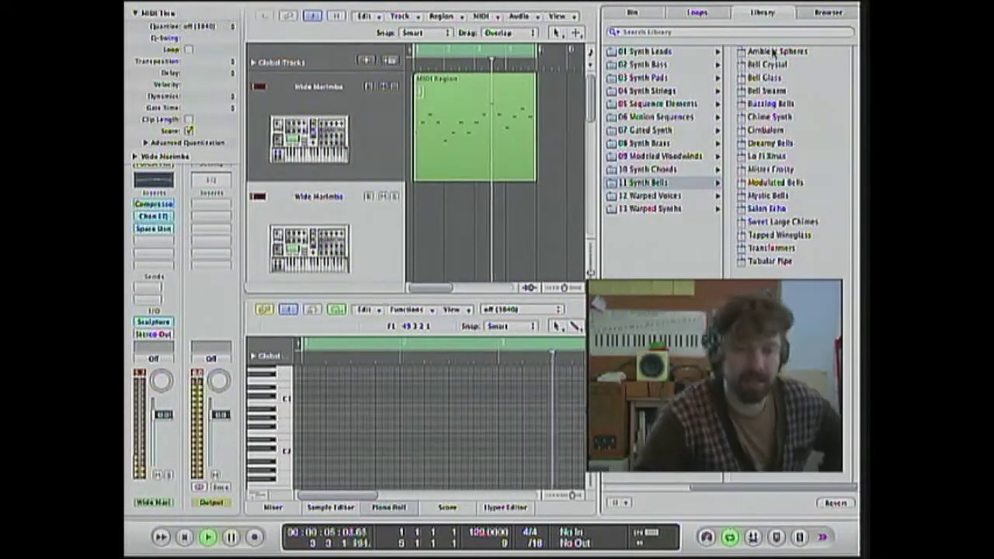
left_click(773, 51)
left_click(769, 65)
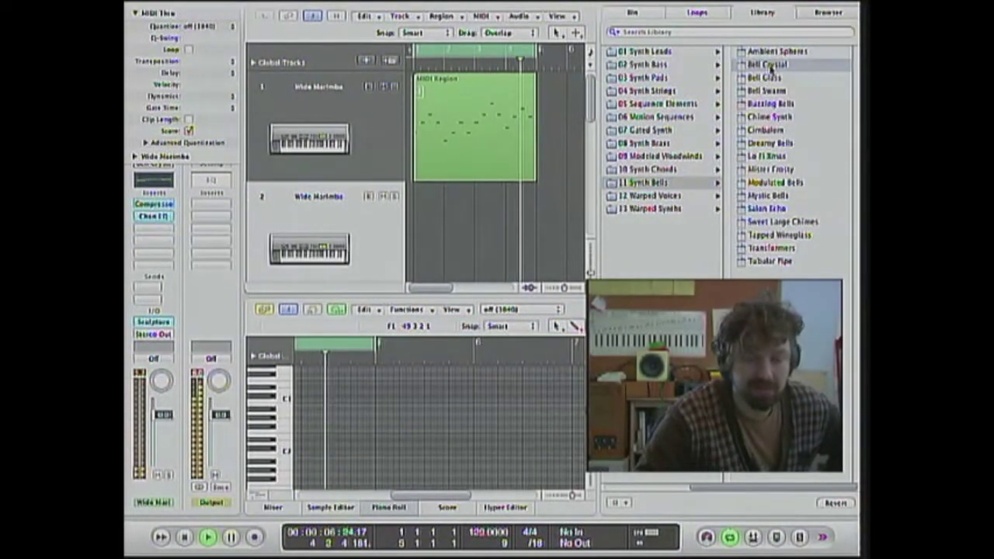
left_click(768, 78)
left_click(768, 262)
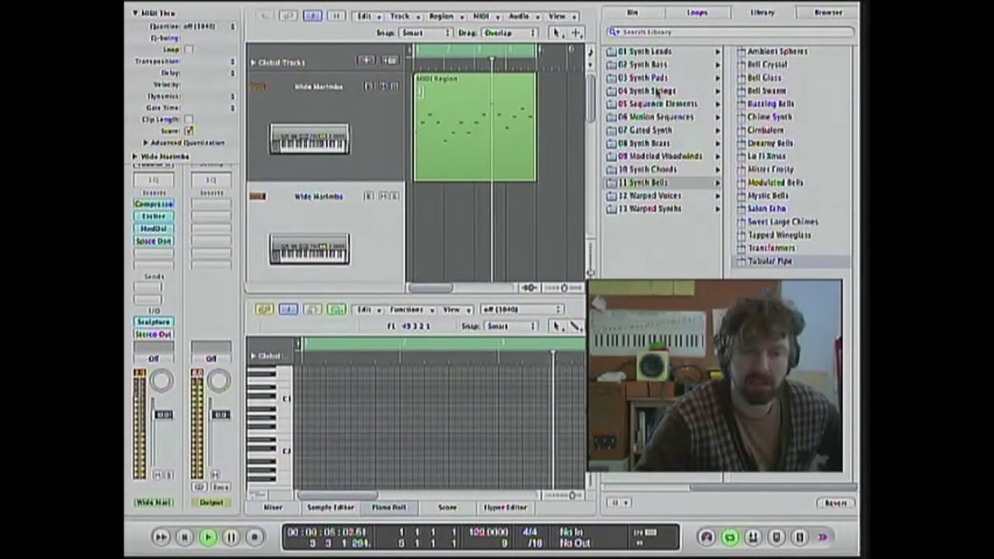
Audition Synth Leads on the playing pattern, including Escape Velocity, Funky Octavia, Old Wave, Power Sync, Shining Fuzz and Stratospheric
left_click(658, 52)
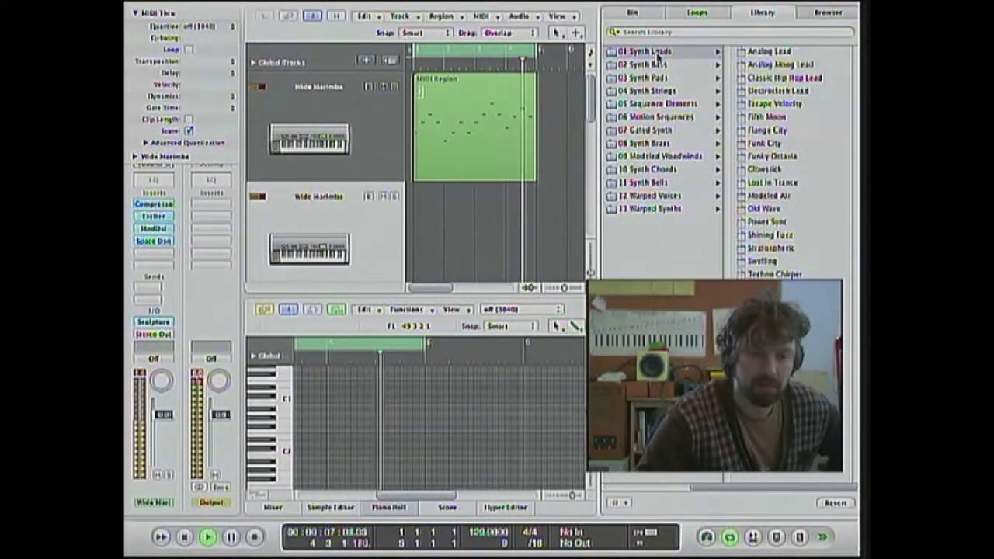
left_click(777, 103)
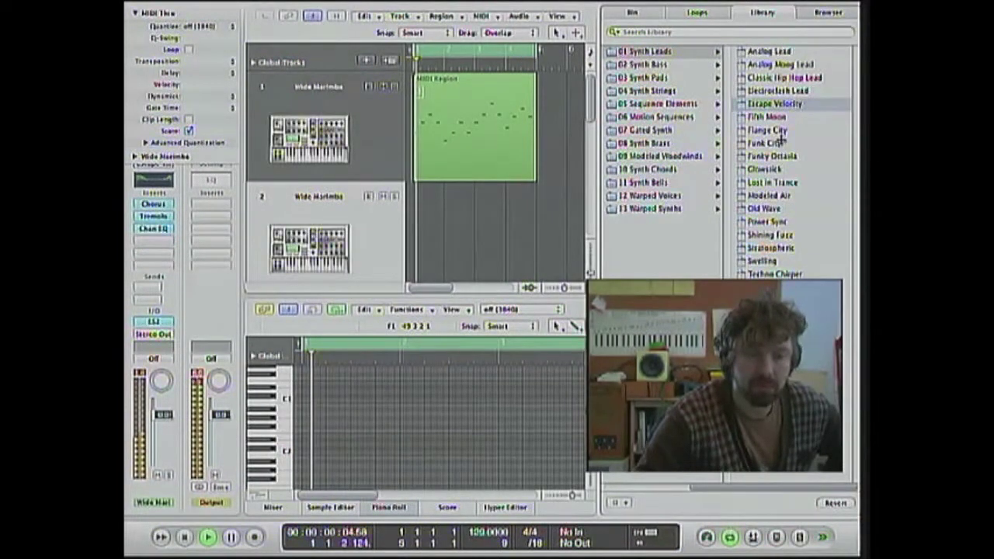
left_click(773, 156)
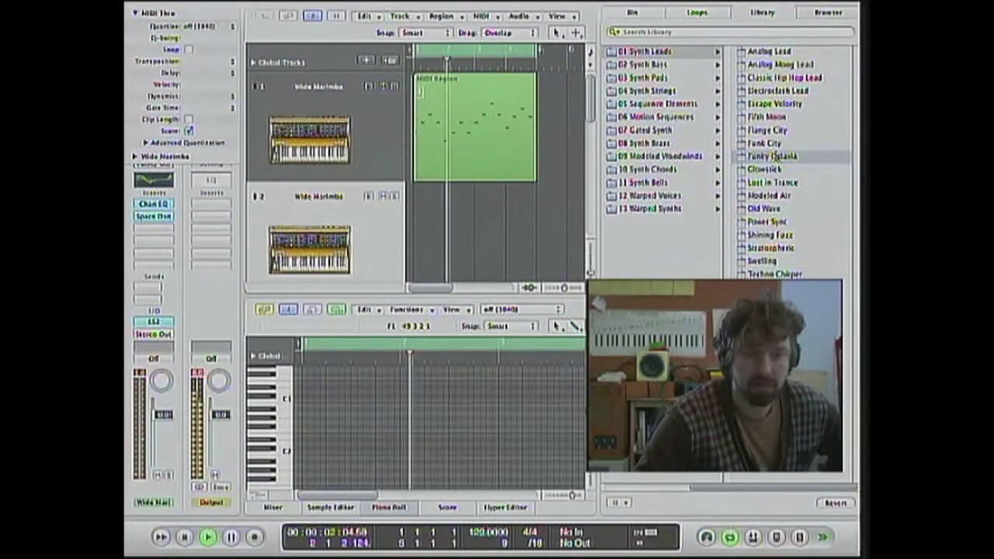
left_click(765, 208)
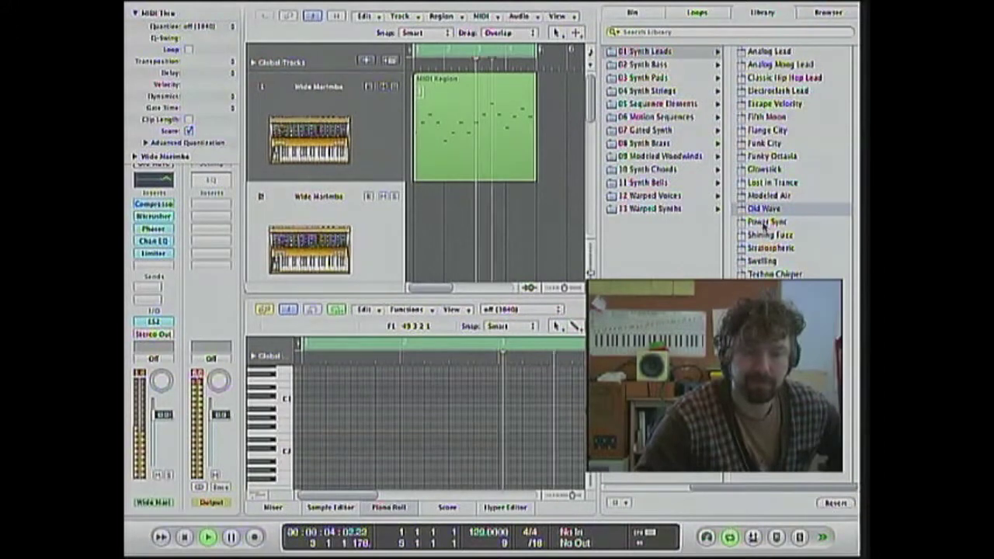
left_click(765, 222)
left_click(768, 235)
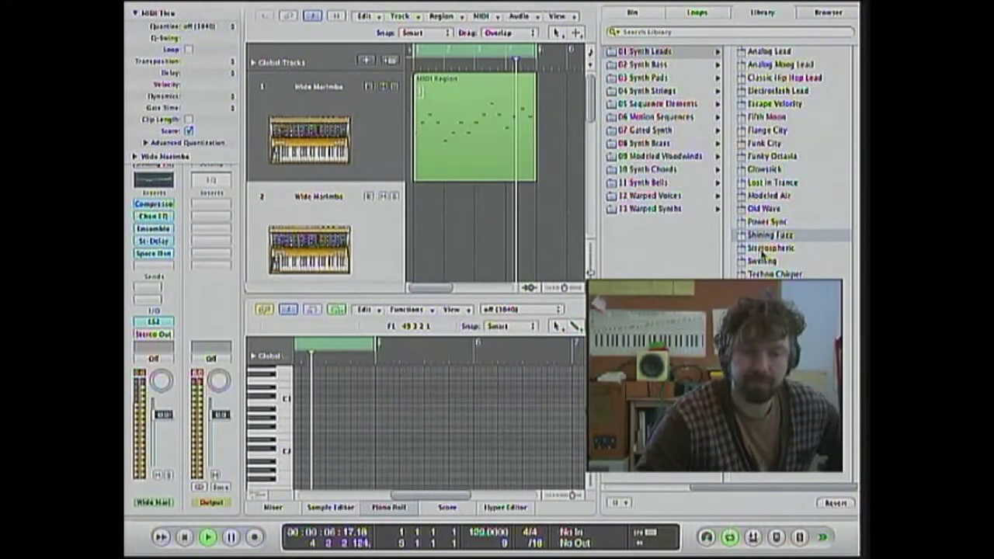
left_click(762, 249)
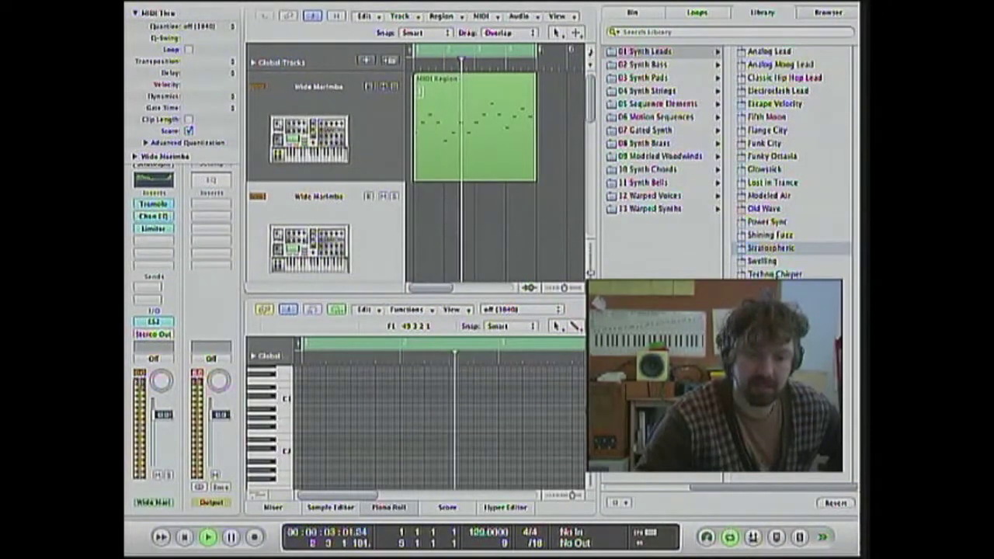
left_click(777, 288)
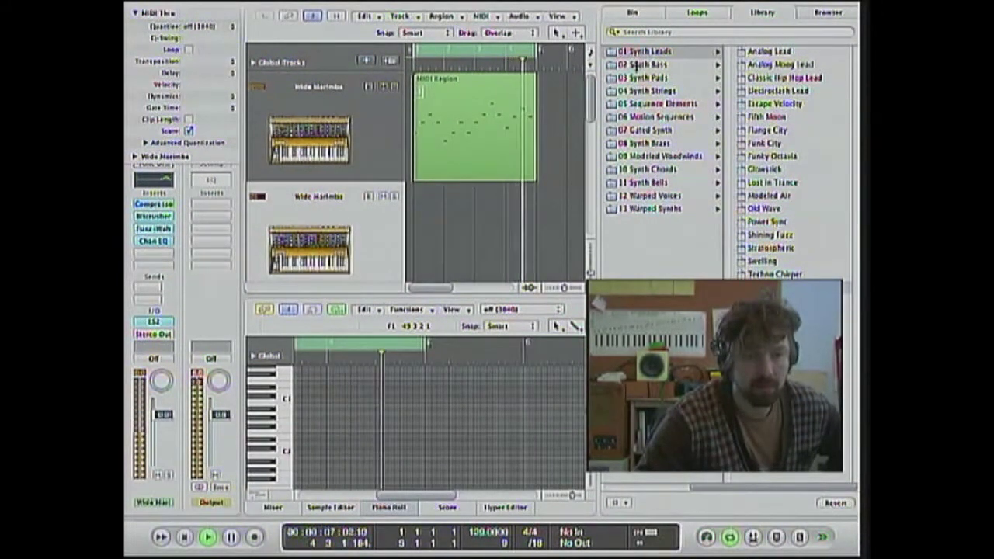
Leave the synthesizer sounds, check the Orchestral category and audition Ethnic Pluck from the Asian group in World
key("Left")
key("Down")
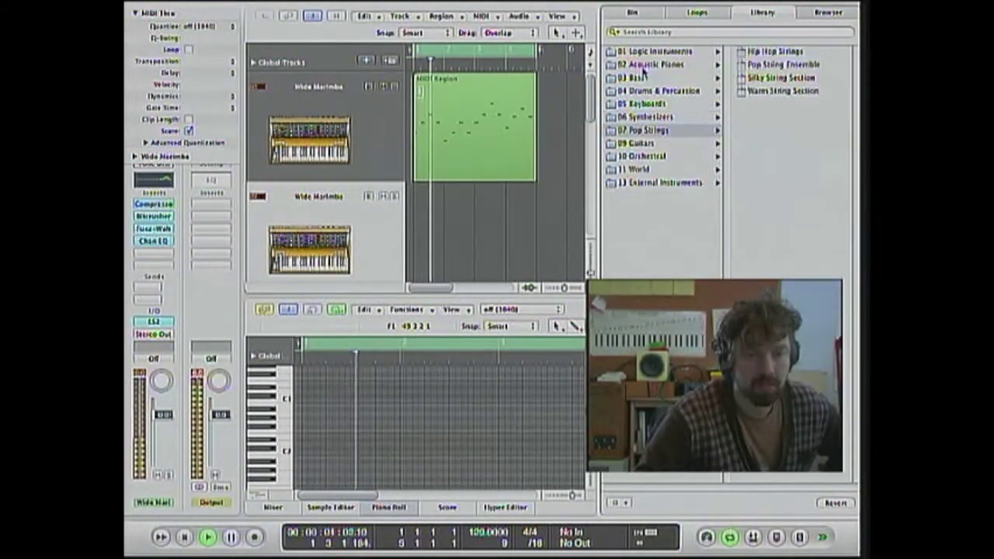
key("Down")
key("Down")
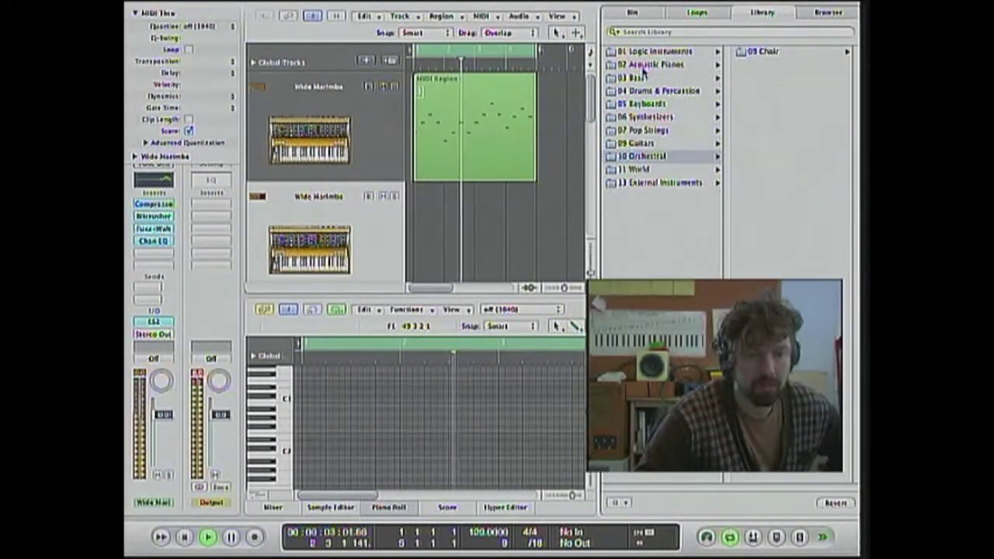
key("Right")
key("Left")
key("Down")
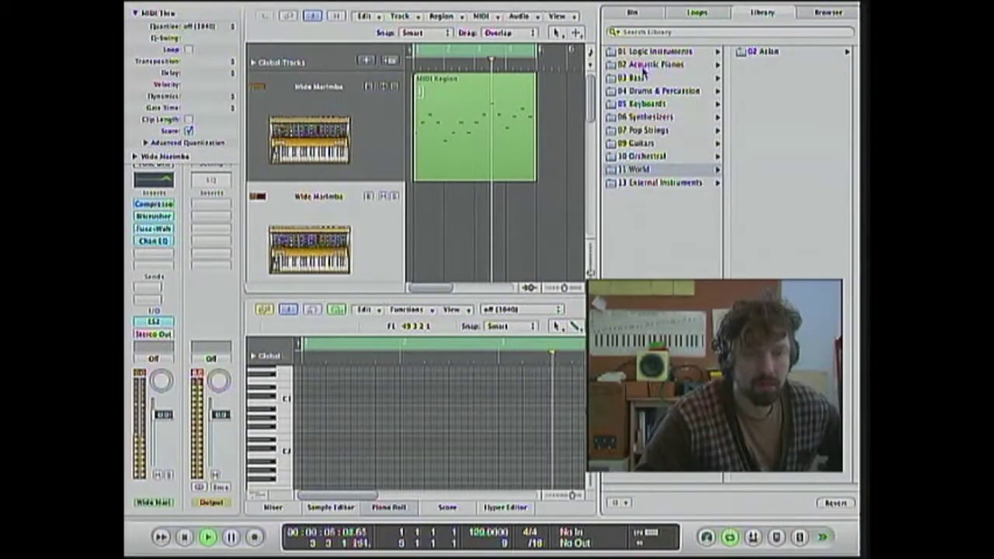
key("Right")
key("Right")
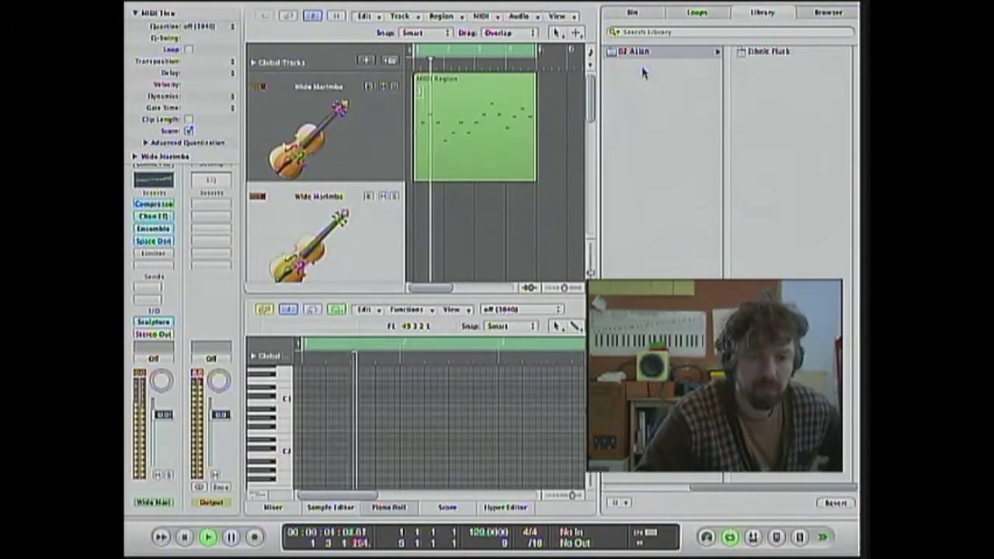
Audition the Steinway Piano Club sound from Acoustic Pianos on the playing pattern
key("Left")
key("Up")
key("Up")
key("Up")
key("Up")
key("Up")
key("Up")
key("Up")
key("Up")
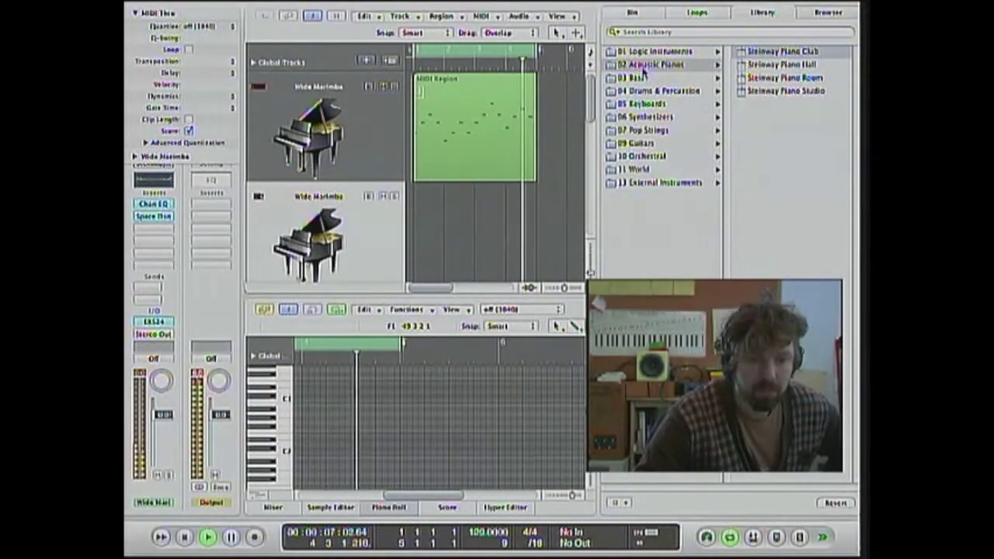
Browse past the Drums & Percussion category and show the sound groups in Keyboards
key("Down")
key("Left")
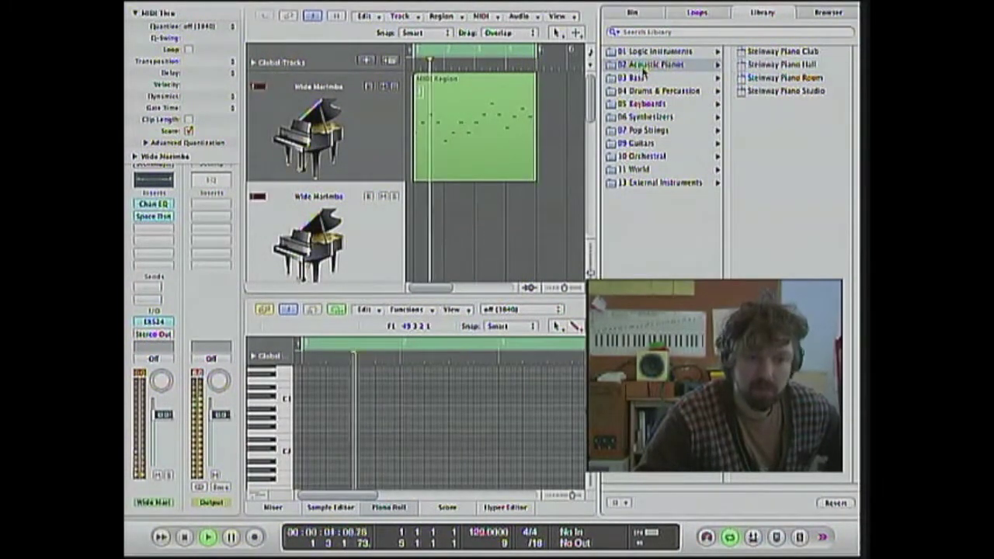
key("Down")
key("Down")
key("Up")
key("Down")
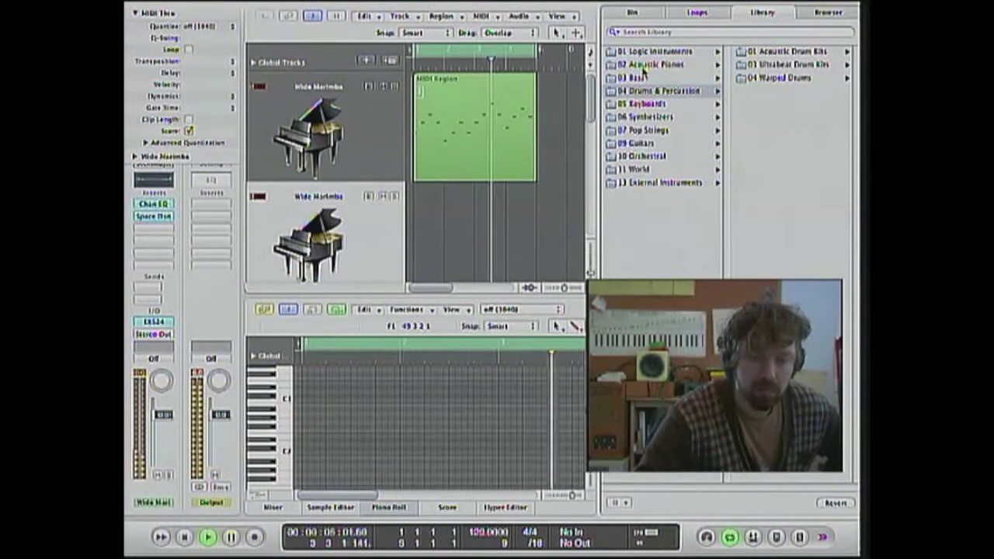
key("Down")
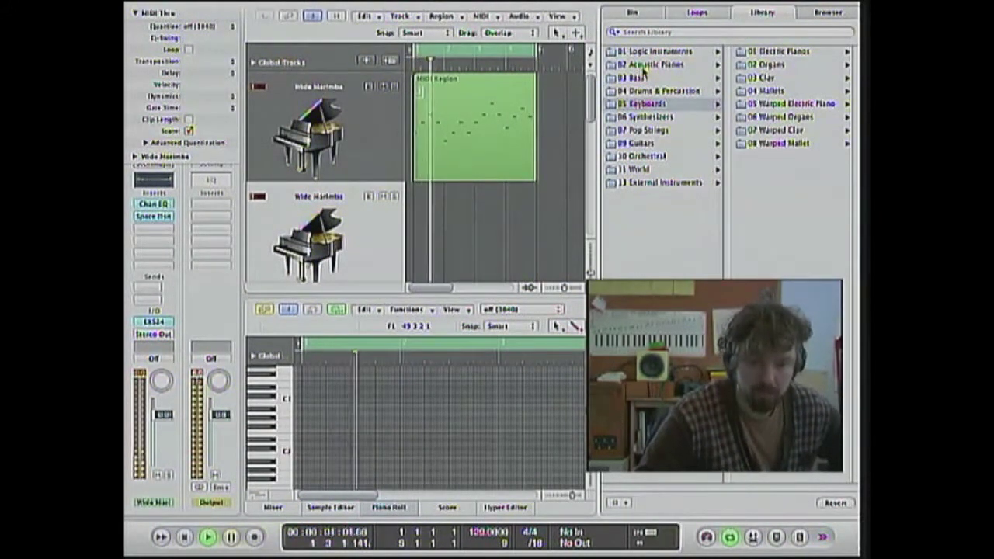
Load the Cinematic Vibraphone sound from the Warped Mallet group on the marimba pattern
key("Right")
key("Down")
key("Down")
key("Down")
key("Down")
key("Down")
key("Down")
key("Down")
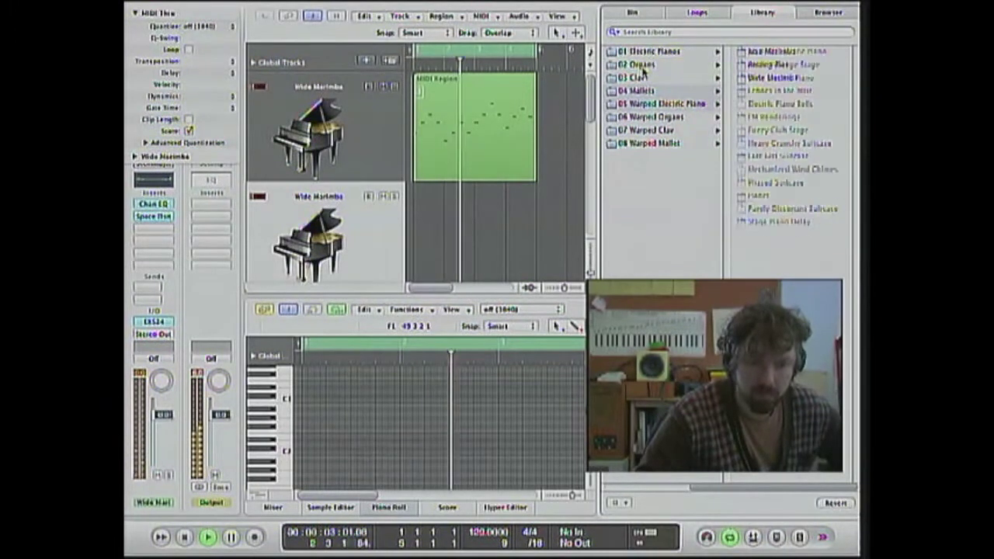
key("Right")
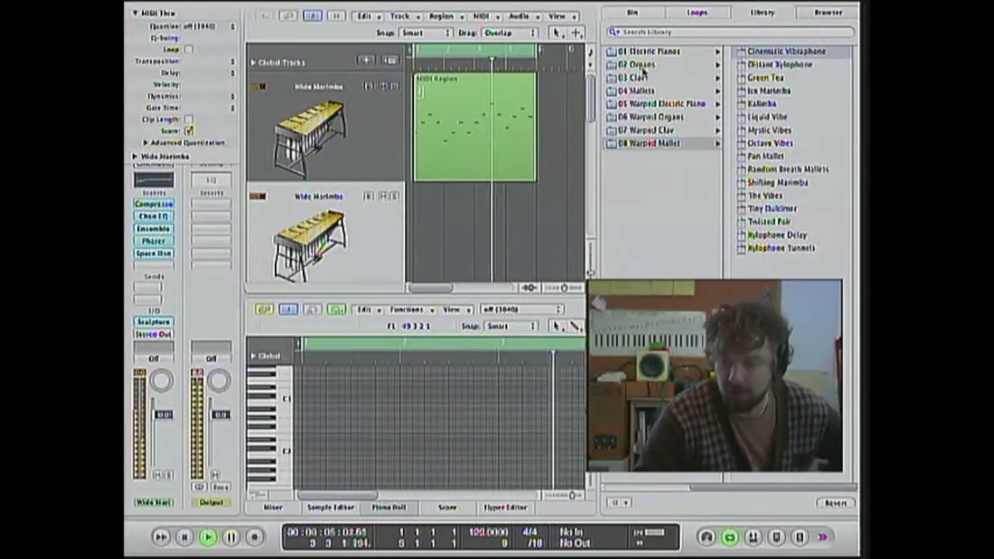
Audition the Warped Mallet sounds from Distant Xylophone through Green Tea, Ice Marimba, Kalimba, Liquid Vibe and Mystic Vibes to Octave Vibes
key("Down")
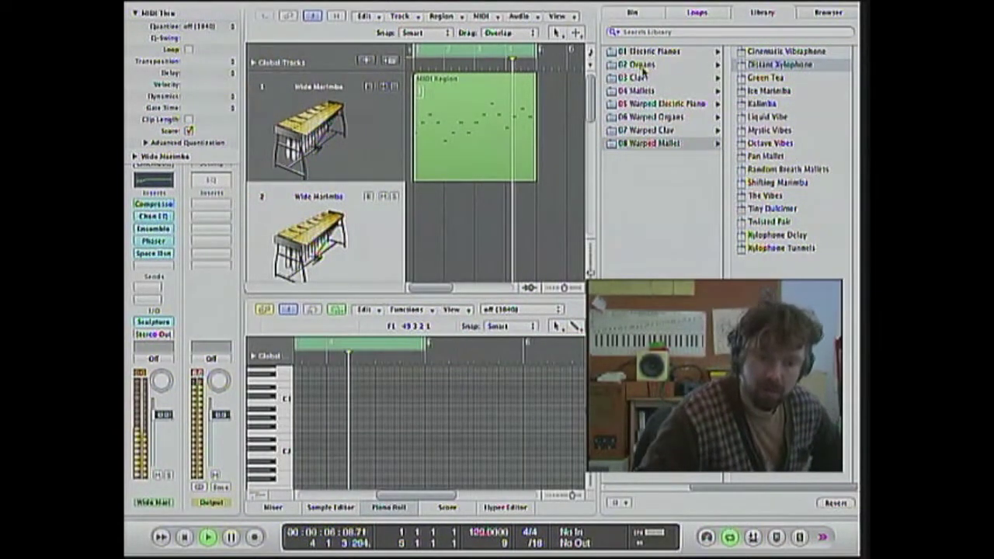
key("Down")
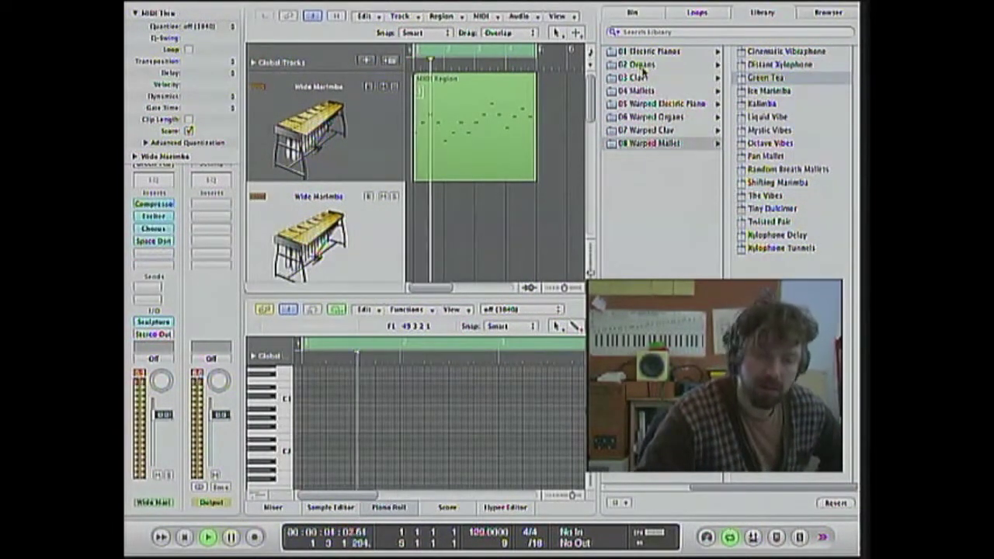
key("Down")
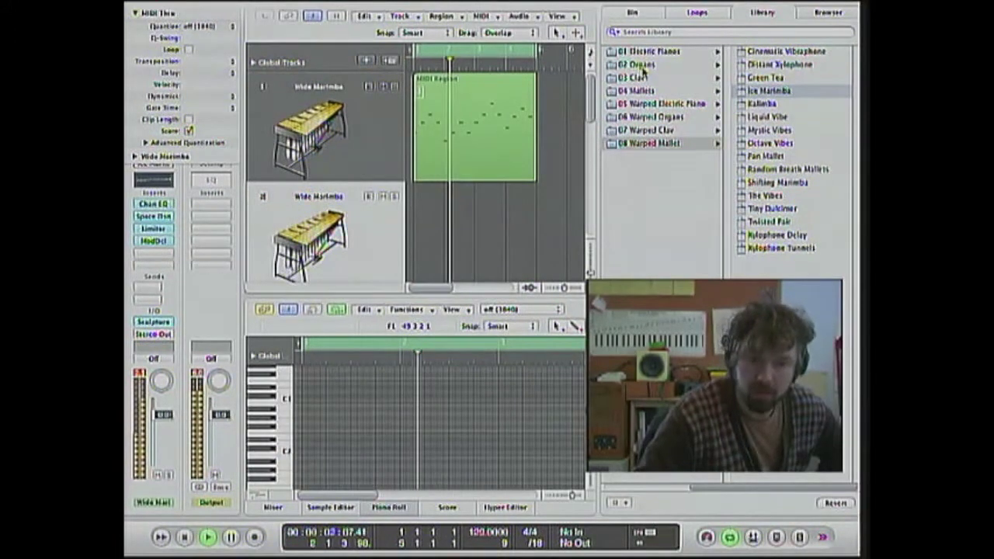
key("Down")
key("Down")
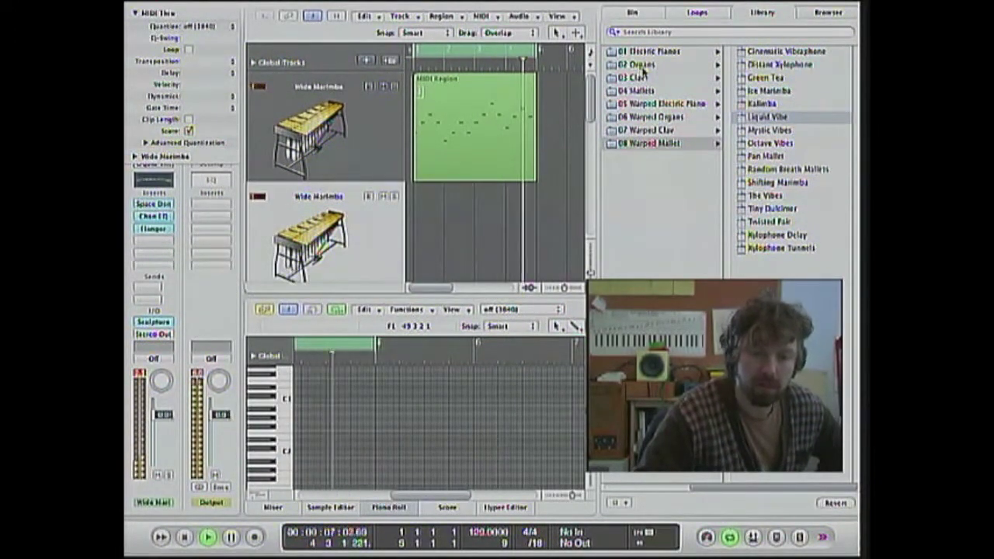
key("Down")
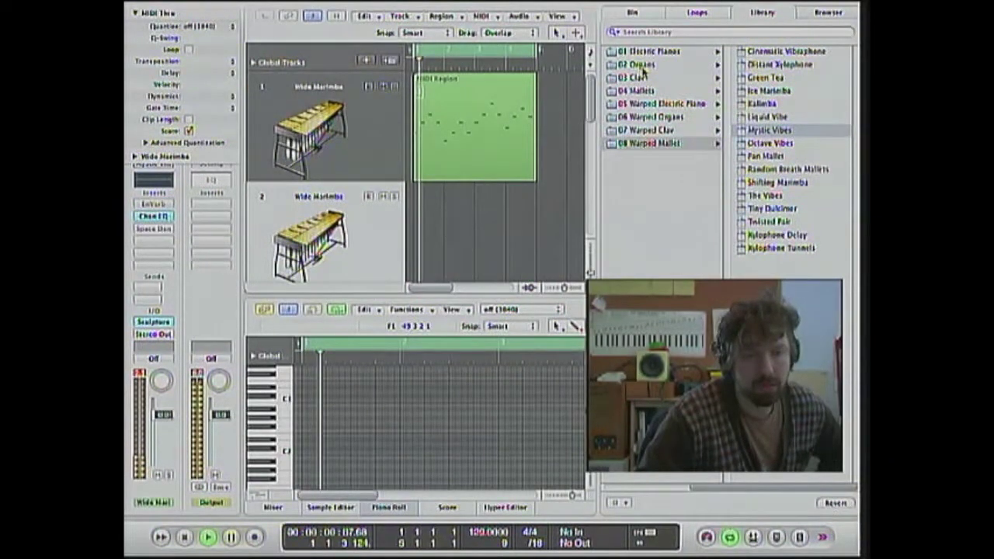
key("Down")
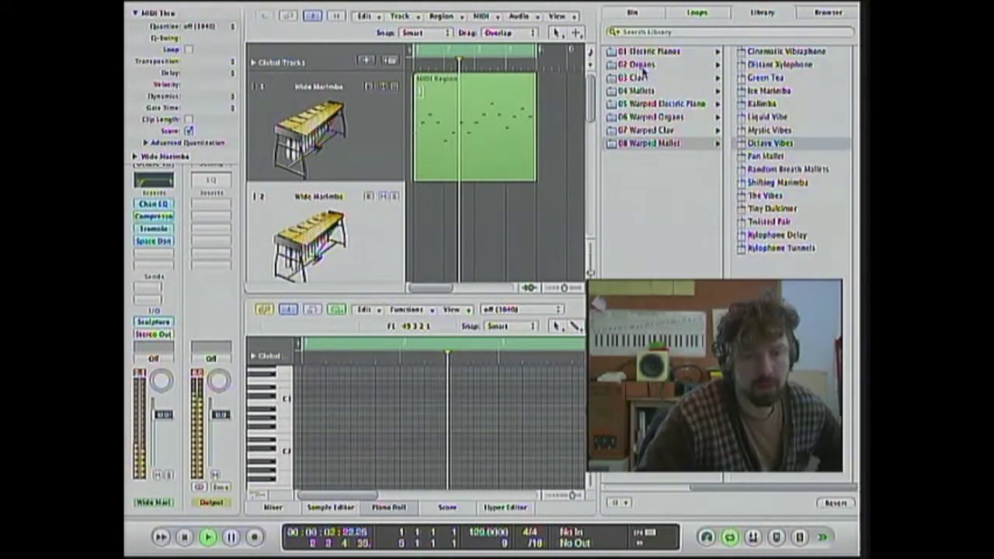
Return to the Cinematic Vibraphone sound for the marimba pattern
key("Up")
key("Up")
key("Up")
key("Up")
key("Up")
key("Up")
key("Up")
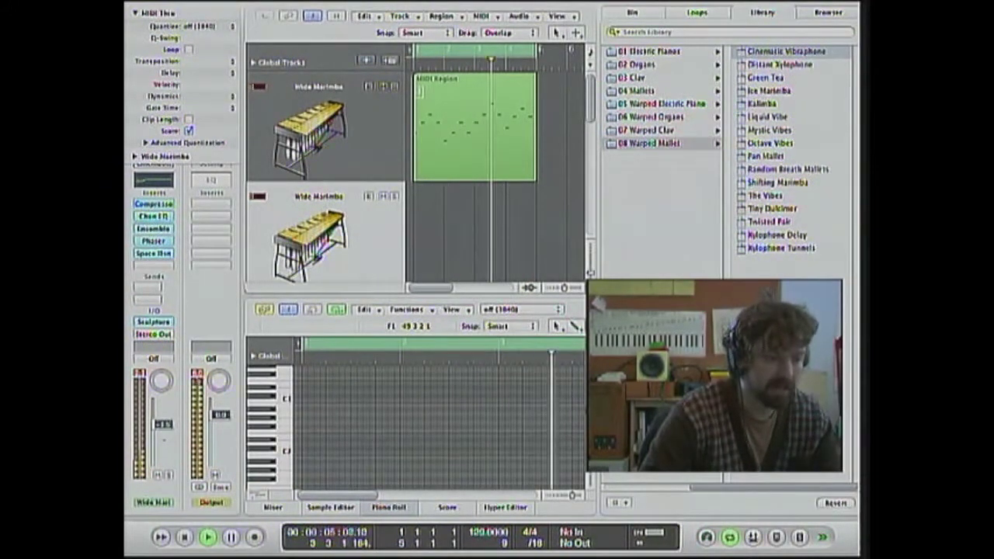
Start playback of the five-track arrangement and open the Mixer window
scroll(317, 244, "down", 1)
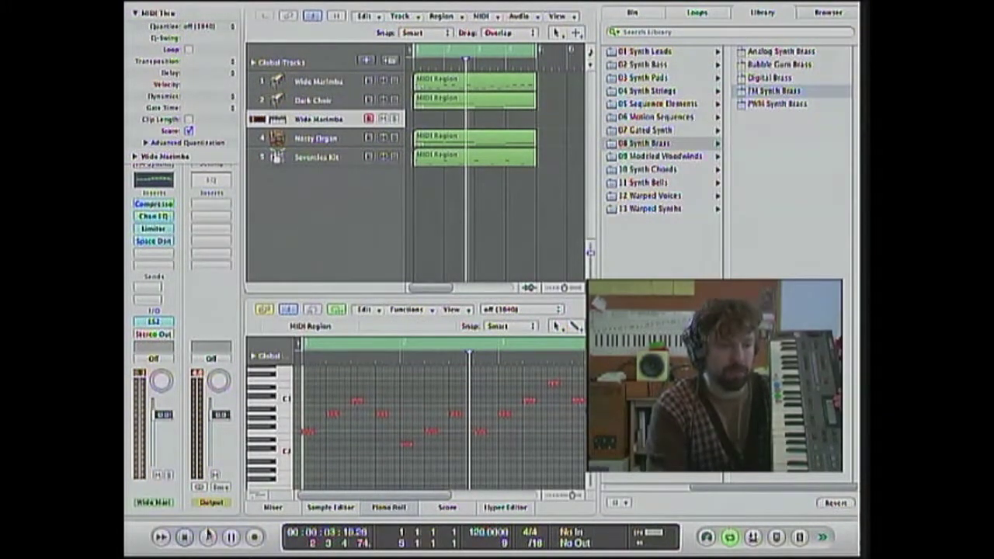
left_click(208, 538)
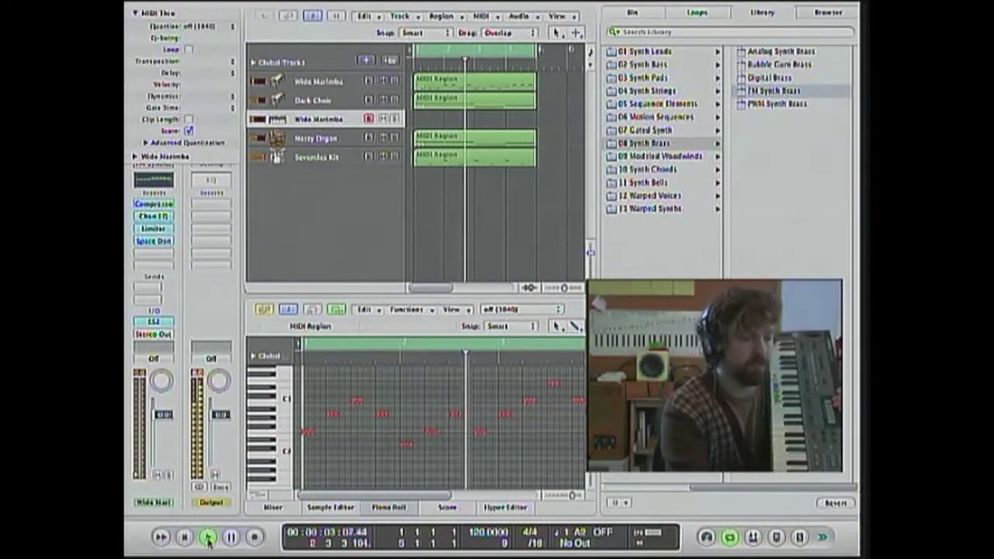
key("super+2")
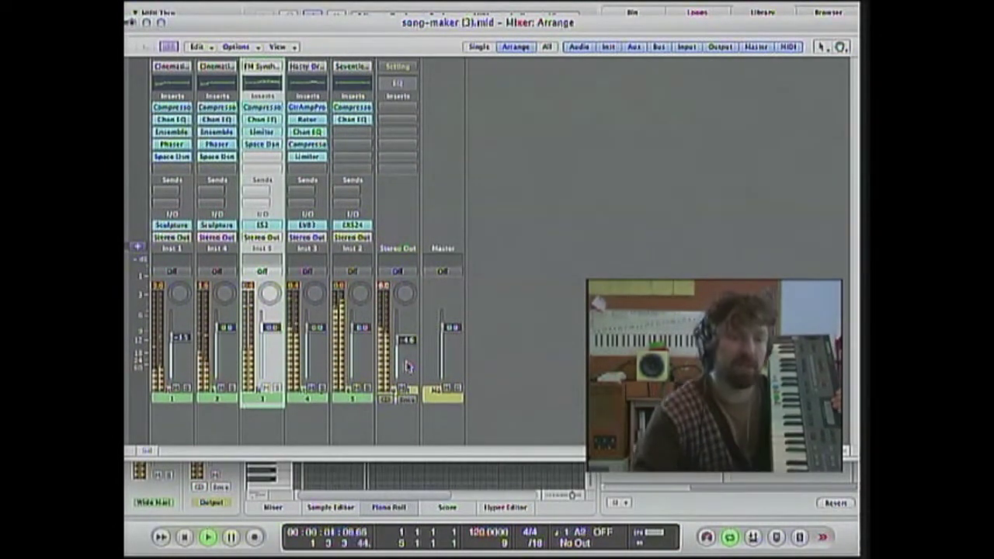
Move the Mixer window down to expose its title bar and close it
mouse_move(426, 5)
left_click_drag(392, 24, 414, 47)
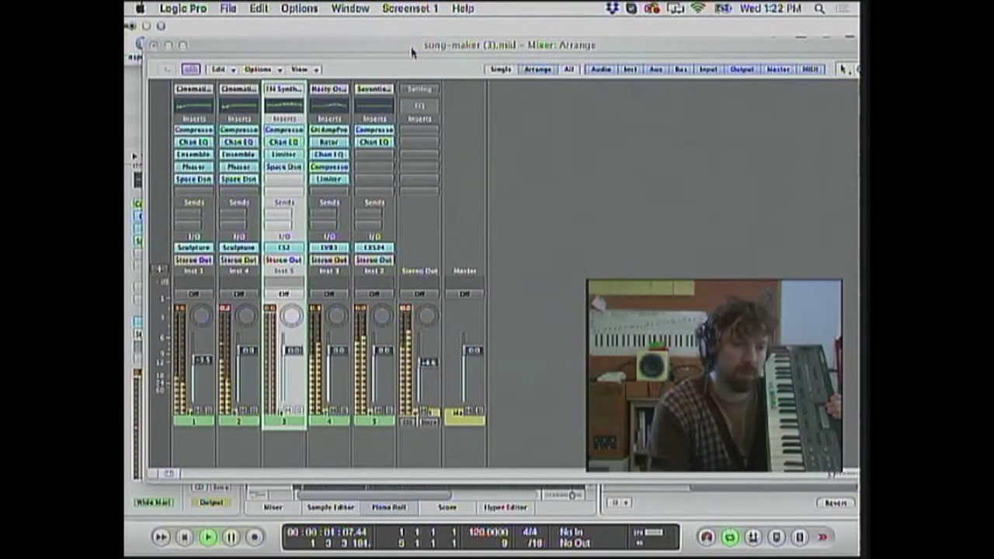
left_click_drag(412, 49, 459, 80)
left_click(199, 75)
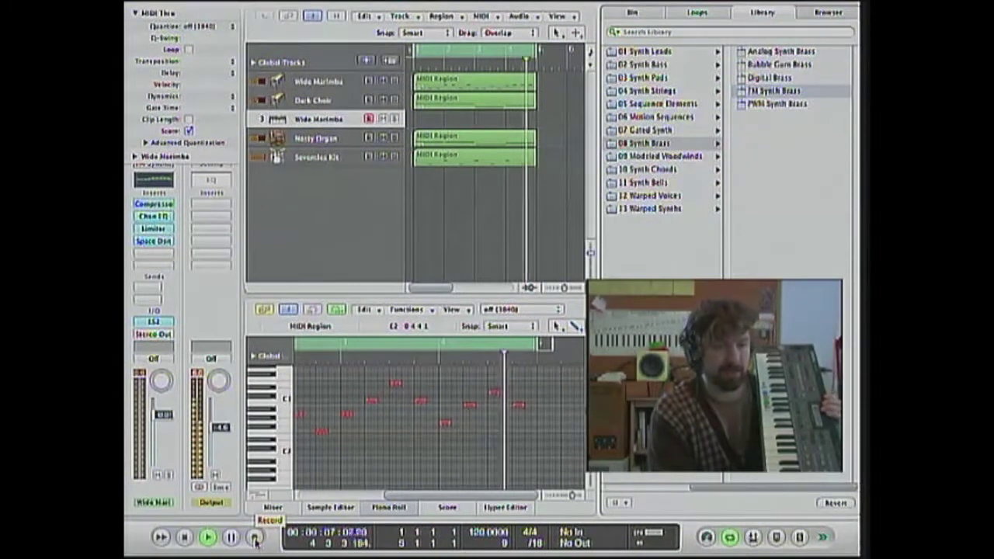
Record a melody on the FM Synth Brass track, end the recording and play the arrangement back
left_click(254, 538)
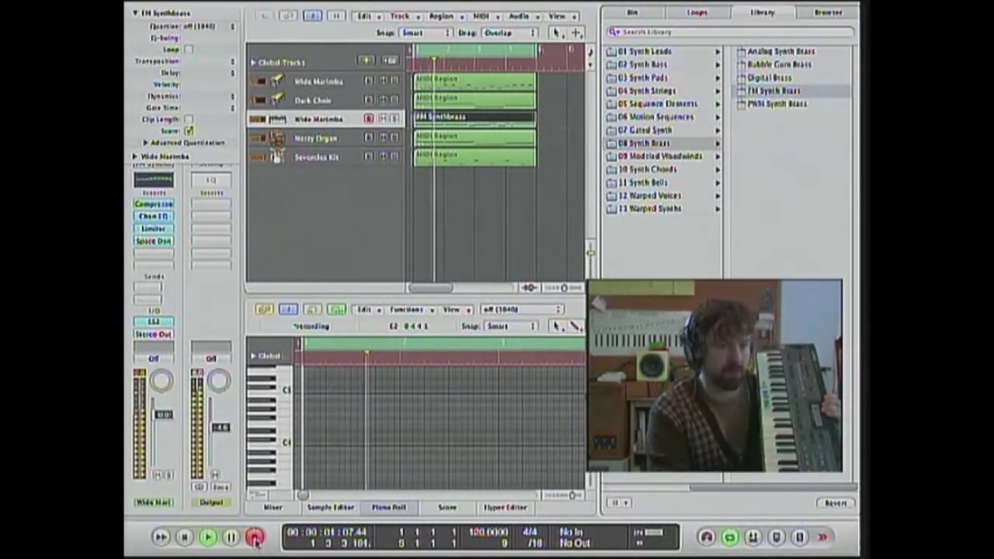
left_click(256, 537)
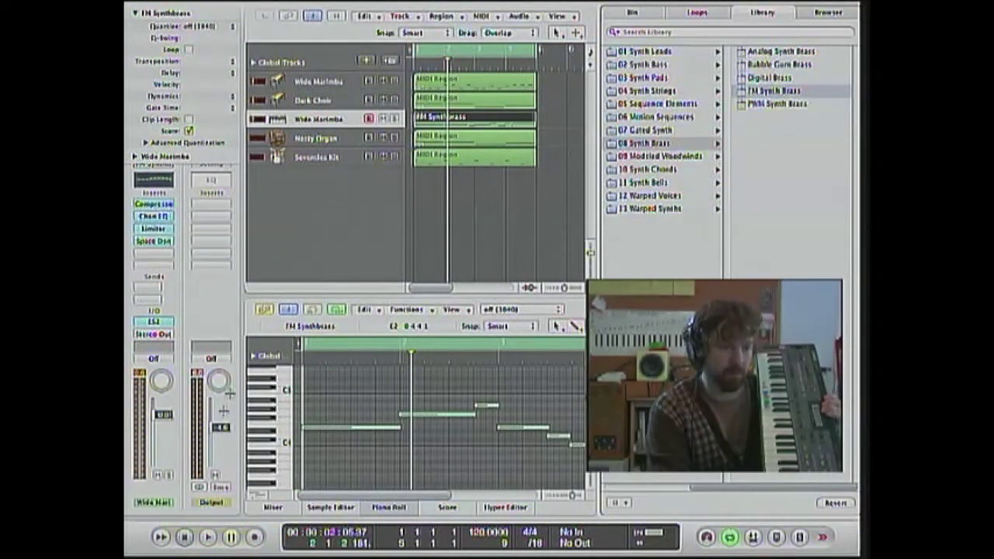
left_click(209, 537)
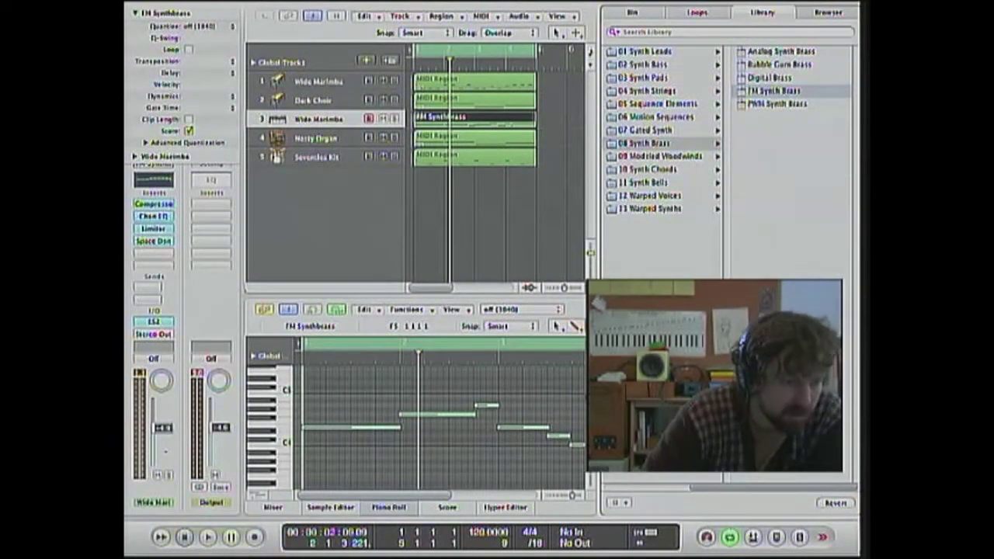
Select the recorded FM Synthbrass track and try the Digital Brass sound from the Synth Brass group on it
left_click(310, 102)
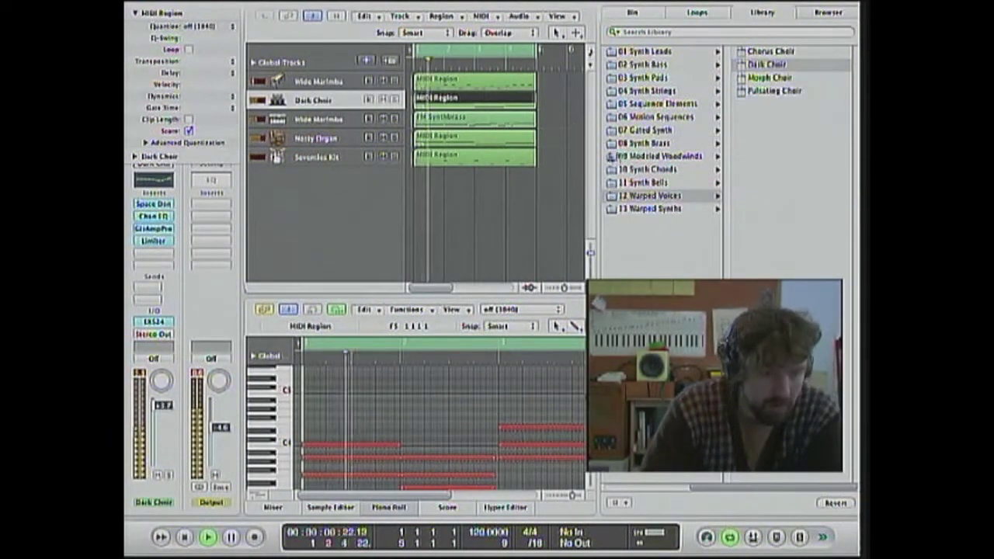
left_click(311, 116)
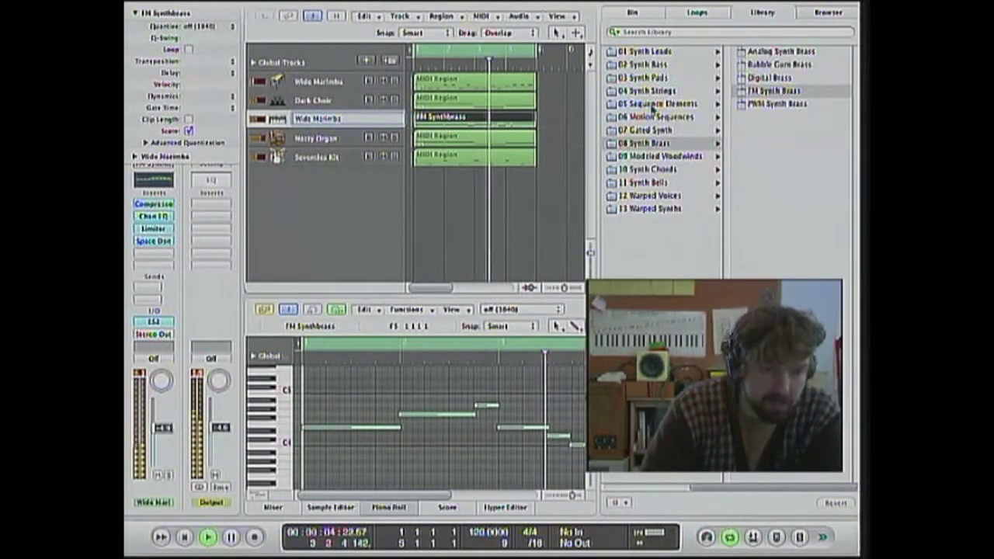
left_click(657, 105)
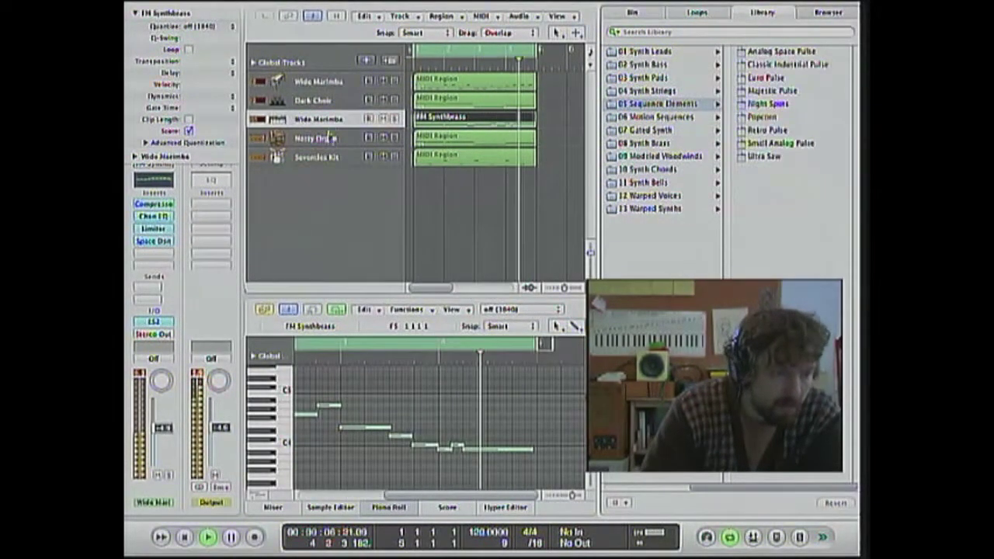
left_click(653, 143)
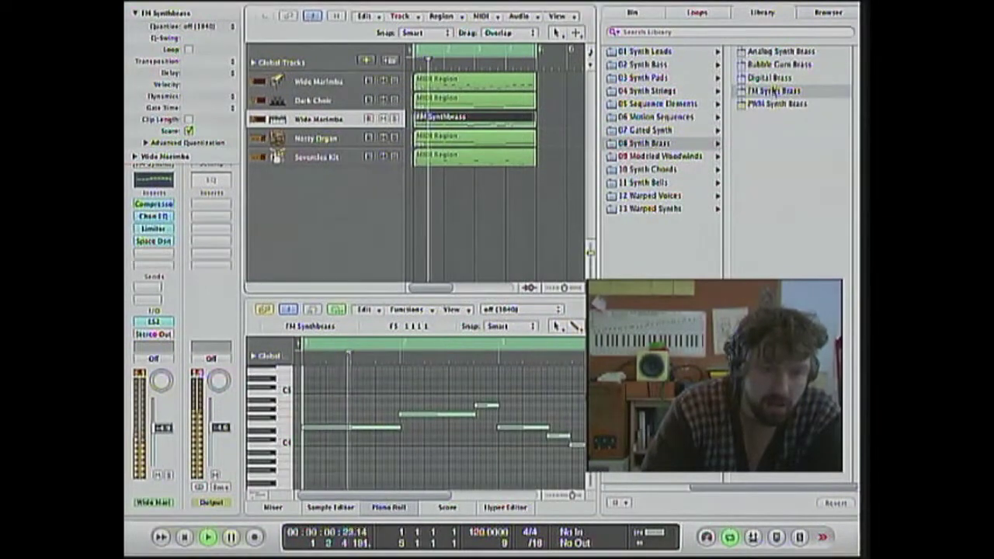
left_click(772, 80)
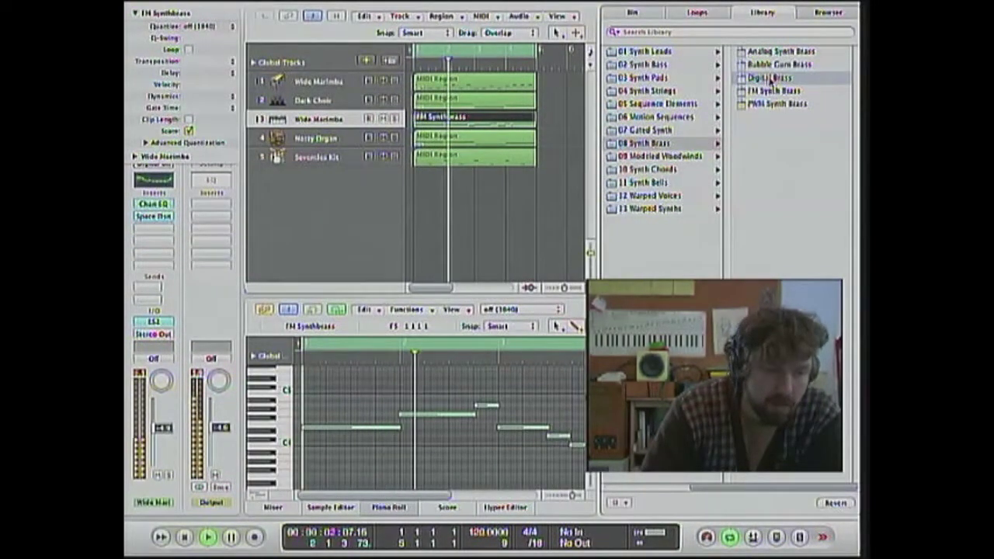
Load Hybrid Morph Gated from the Gated Synth group on the recorded melody track and raise the track's volume
left_click(649, 129)
left_click(783, 104)
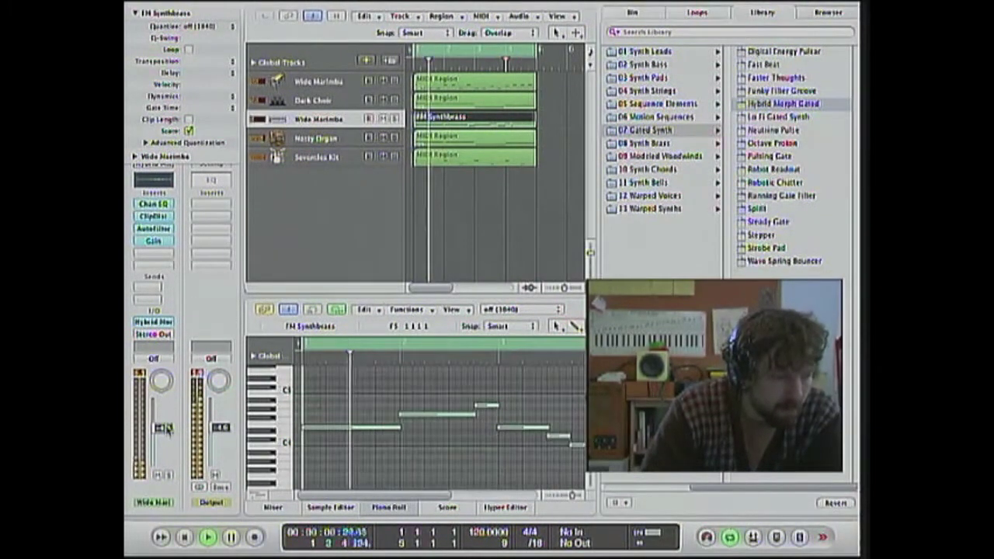
left_click_drag(164, 428, 163, 414)
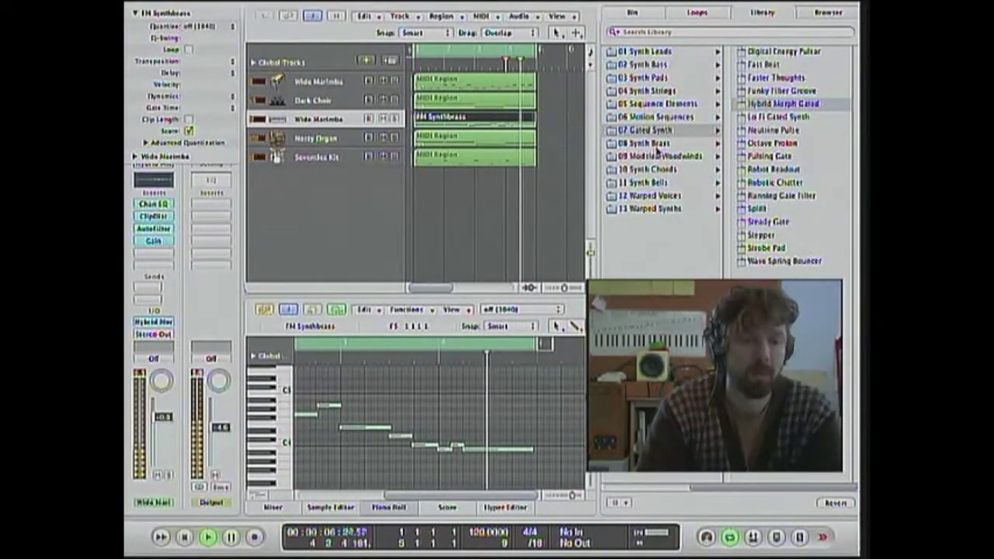
Audition Lo Fi Gated Synth and Funky Filter Groove from the Gated Synth group on the recorded melody
key("Down")
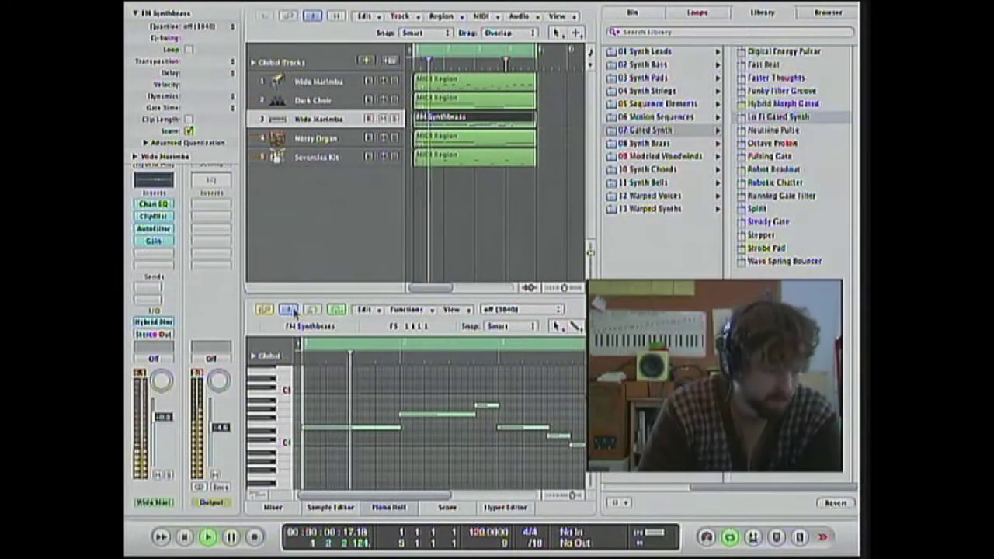
key("Left")
key("Down")
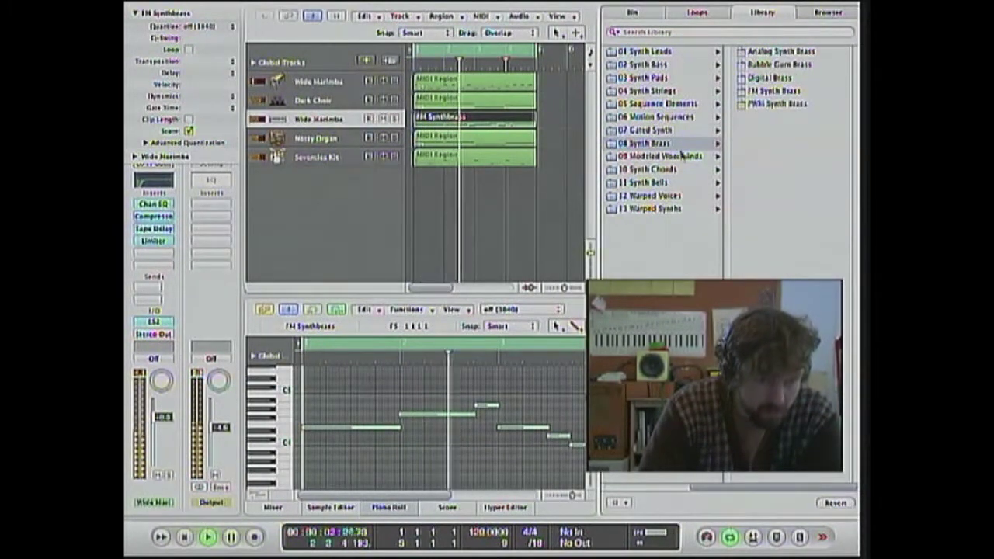
left_click(659, 169)
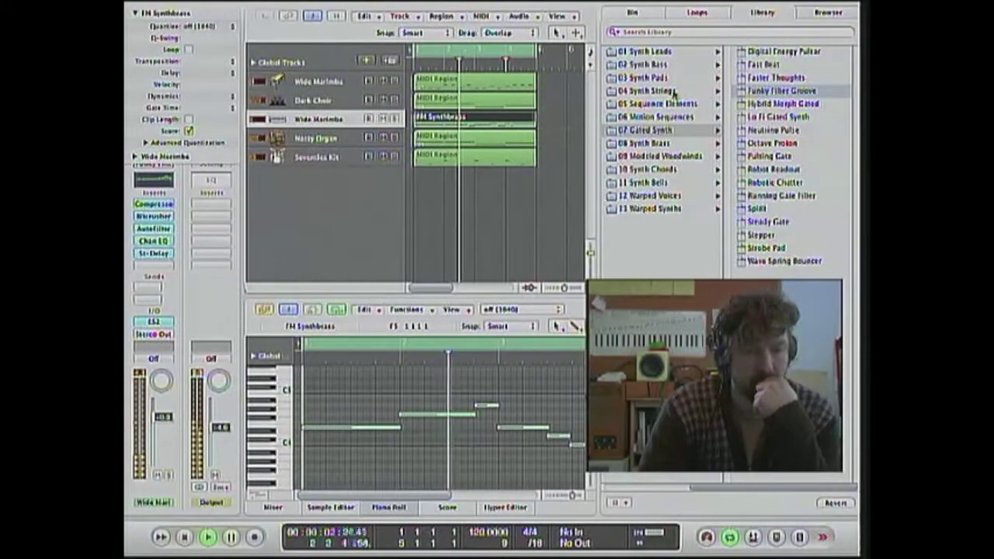
Audition the Another World and Bliss sounds from the Synth Pads group on the recorded melody
left_click(645, 78)
left_click(769, 80)
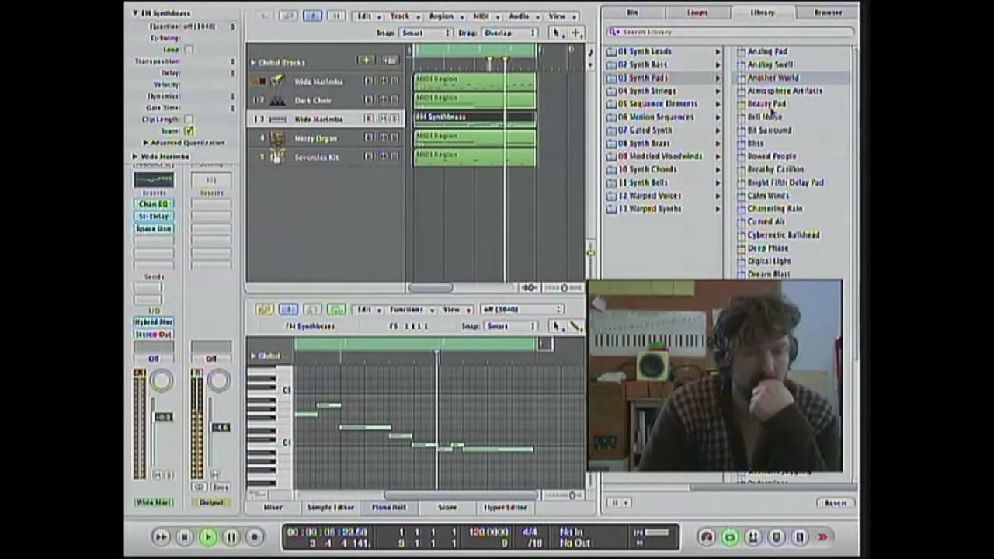
left_click(768, 143)
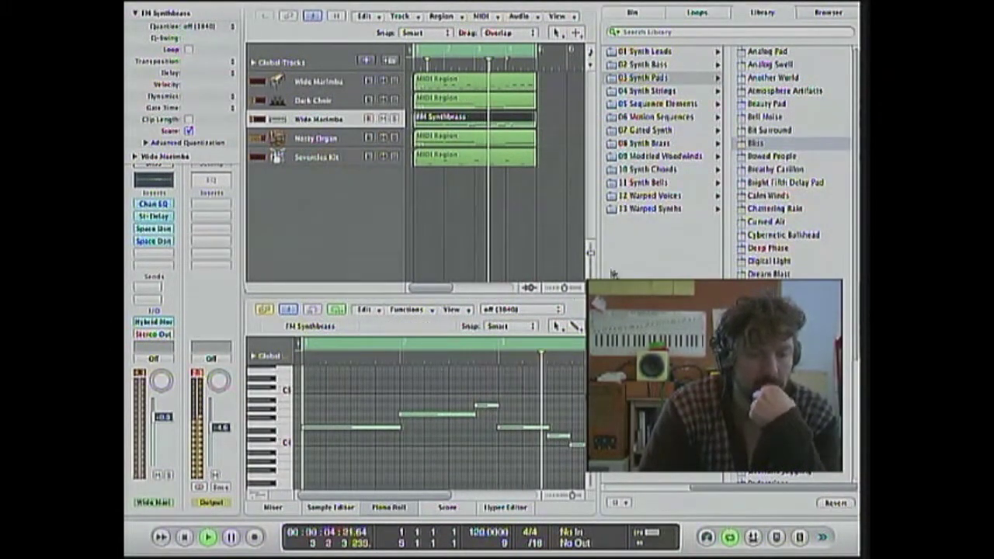
Compare Euro Pulse, Night Spots, Majestic Pulse and Analog Space Pulse from Sequence Elements on the recorded melody, then load Euro Pulse
left_click(662, 119)
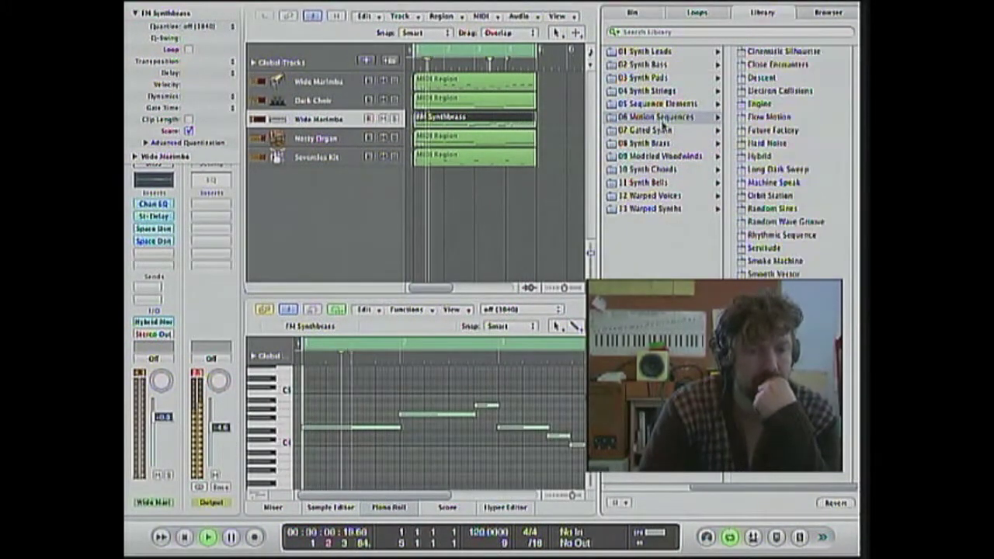
left_click(684, 104)
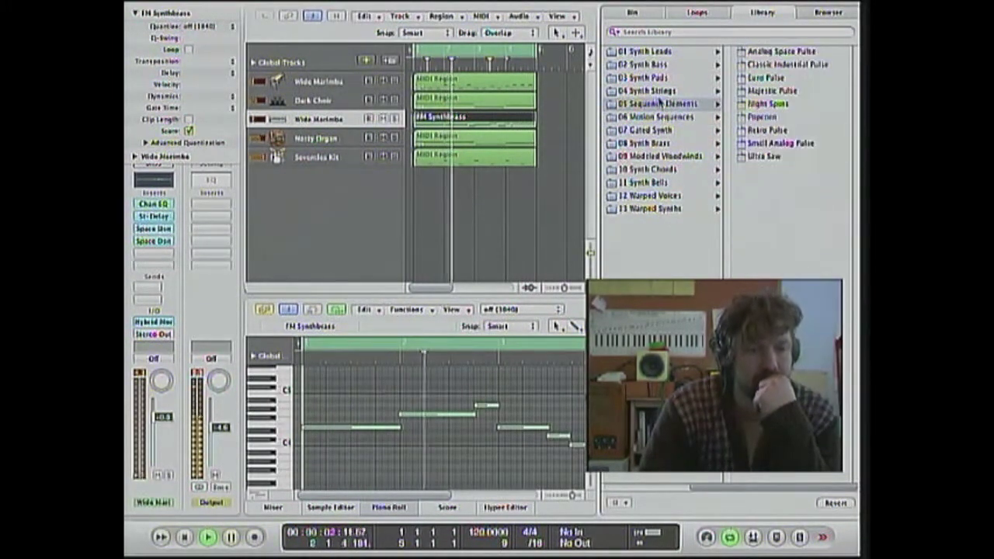
left_click(758, 78)
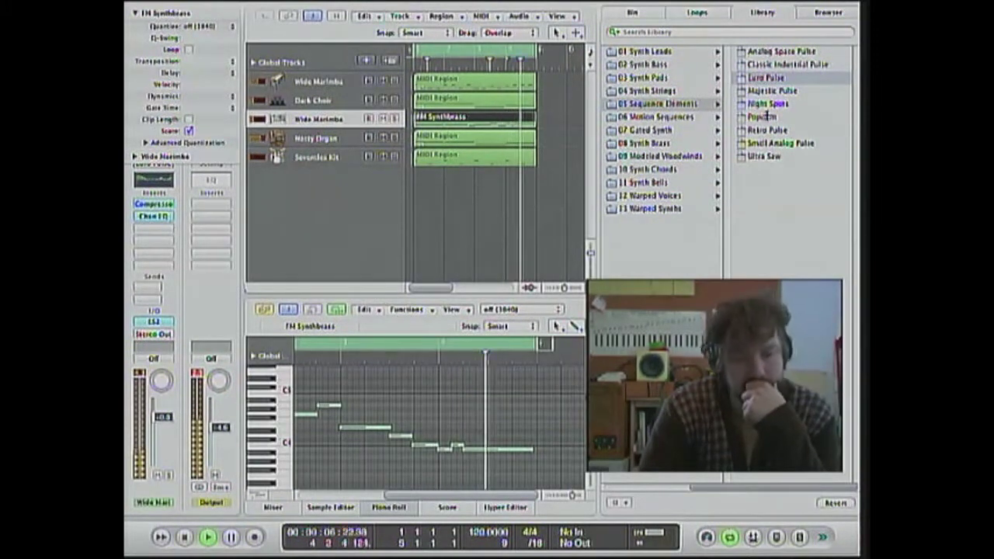
left_click(763, 104)
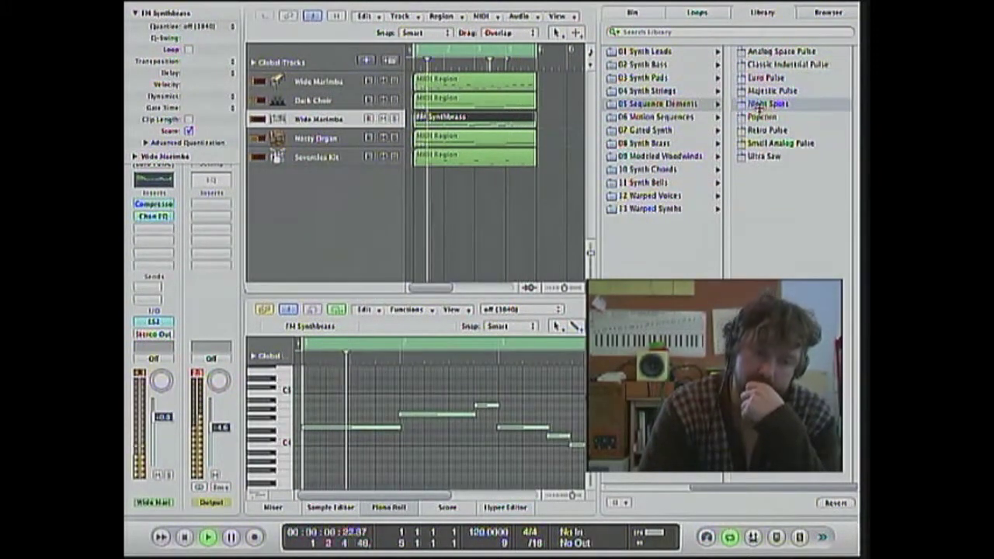
left_click(772, 91)
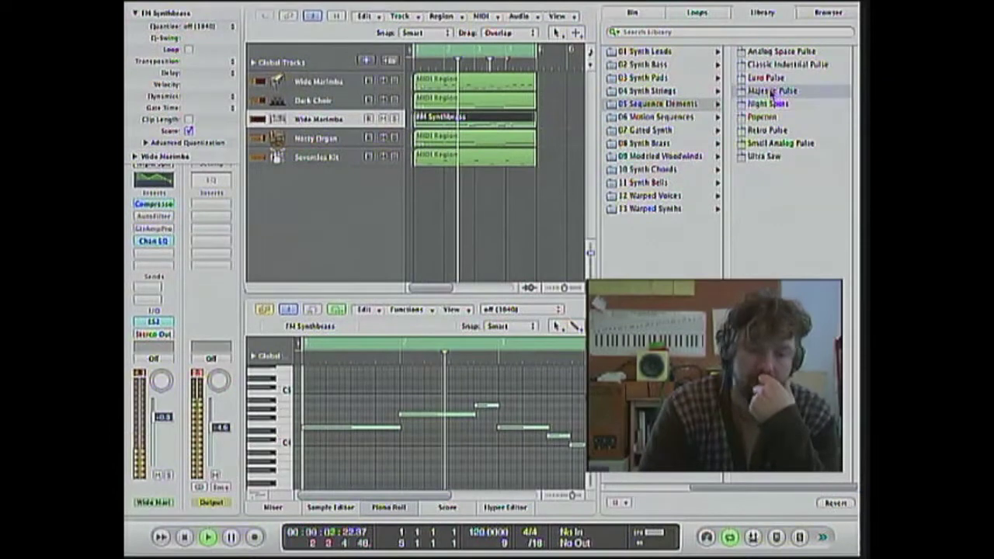
left_click(781, 52)
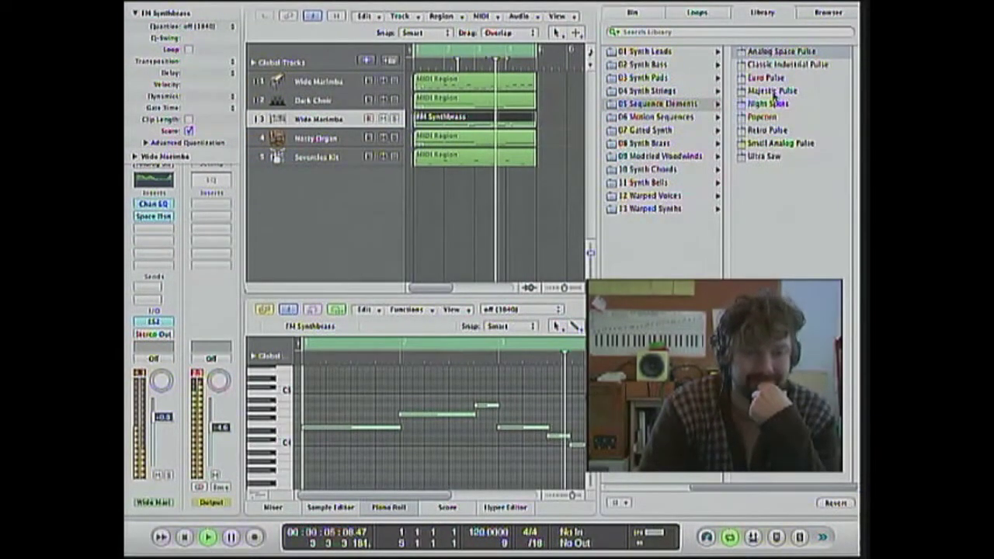
left_click(769, 77)
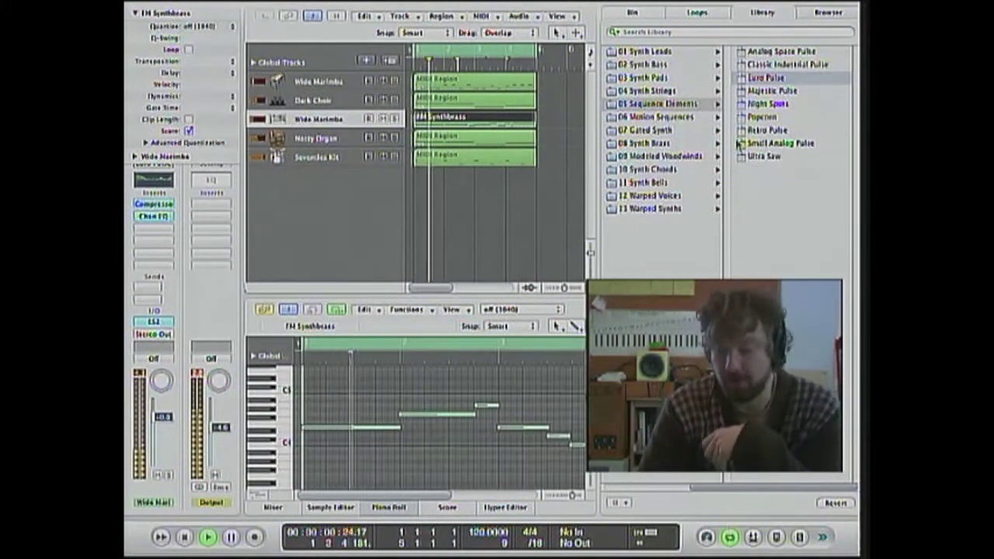